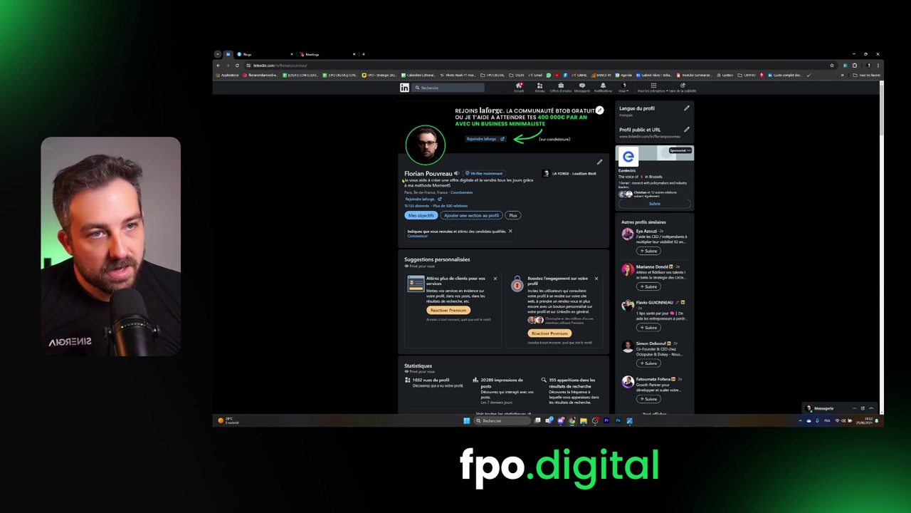
- Examine the headline below the name on the LinkedIn profile at an enlarged page size
{"action": "triple_click", "coordinate": [481, 186]}
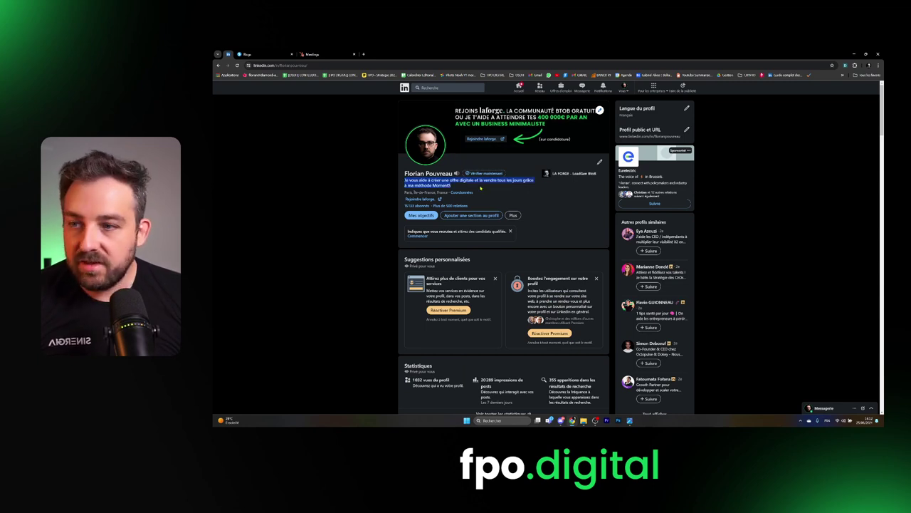
{"action": "left_click", "coordinate": [496, 194]}
{"action": "key", "text": "ctrl+plus"}
{"action": "key", "text": "ctrl+plus"}
{"action": "key", "text": "ctrl+plus"}
{"action": "key", "text": "ctrl+plus"}
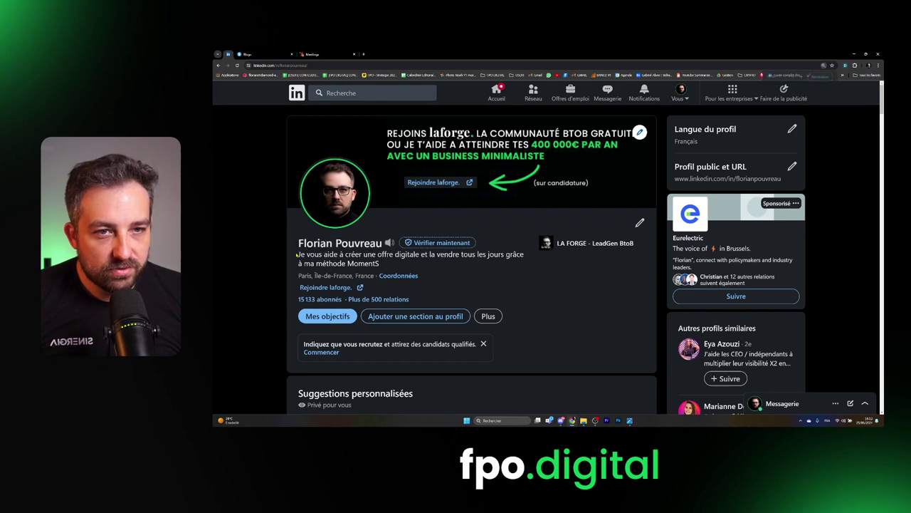
{"action": "left_click_drag", "start_coordinate": [299, 254], "coordinate": [380, 263]}
{"action": "left_click", "coordinate": [323, 214]}
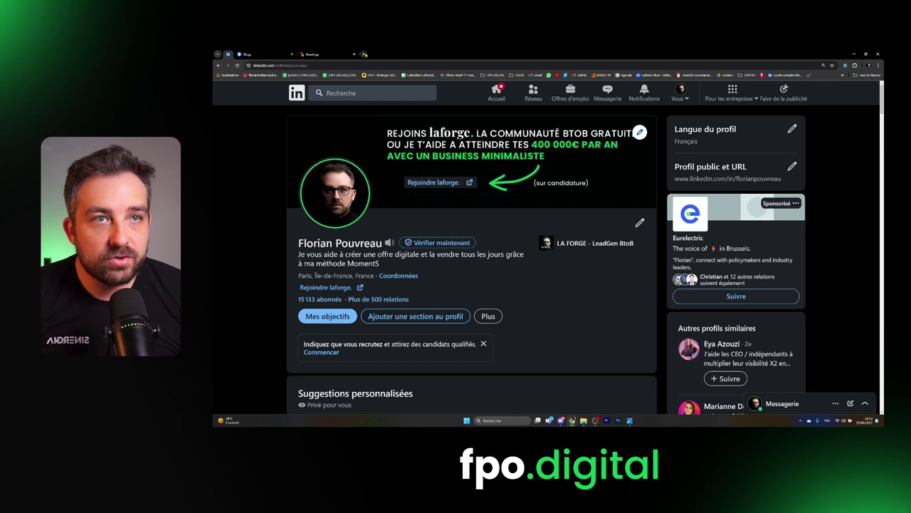
- Open the Canva MOMENTUM presentation in a new browser tab
{"action": "left_click", "coordinate": [364, 54]}
{"action": "key", "text": "ctrl+v"}
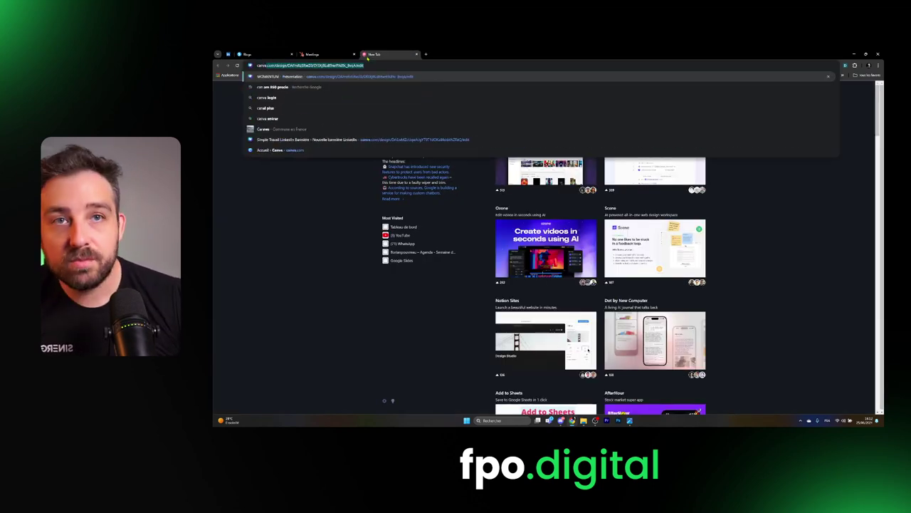
{"action": "key", "text": "Return"}
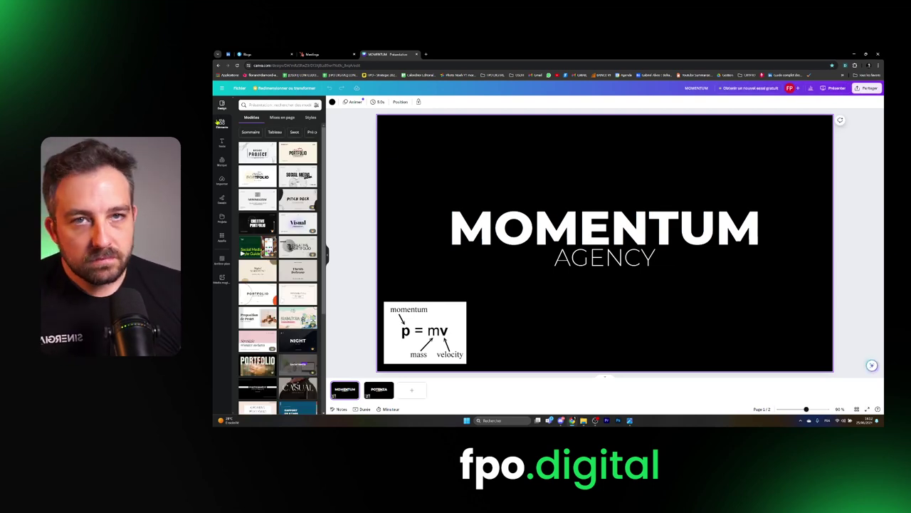
- Create a new blank design with custom dimensions of 1080 × 1080 px
{"action": "left_click", "coordinate": [239, 90]}
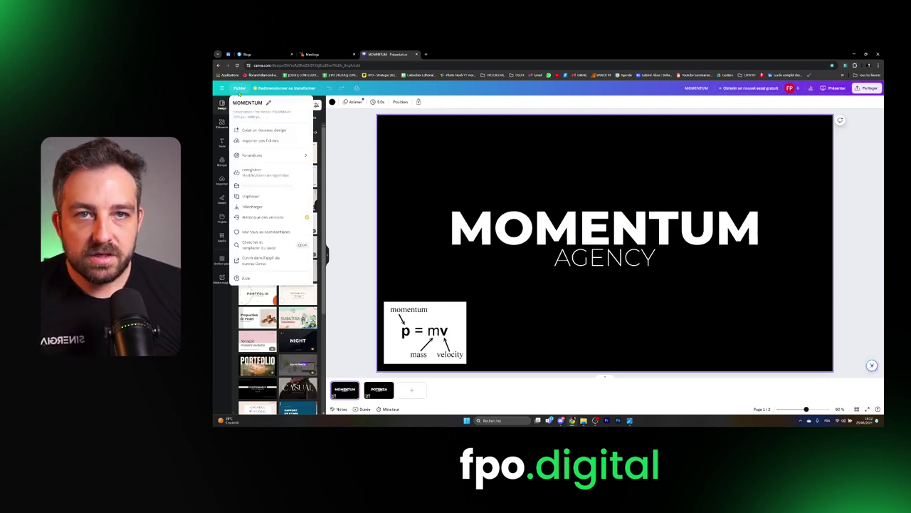
{"action": "left_click", "coordinate": [266, 131]}
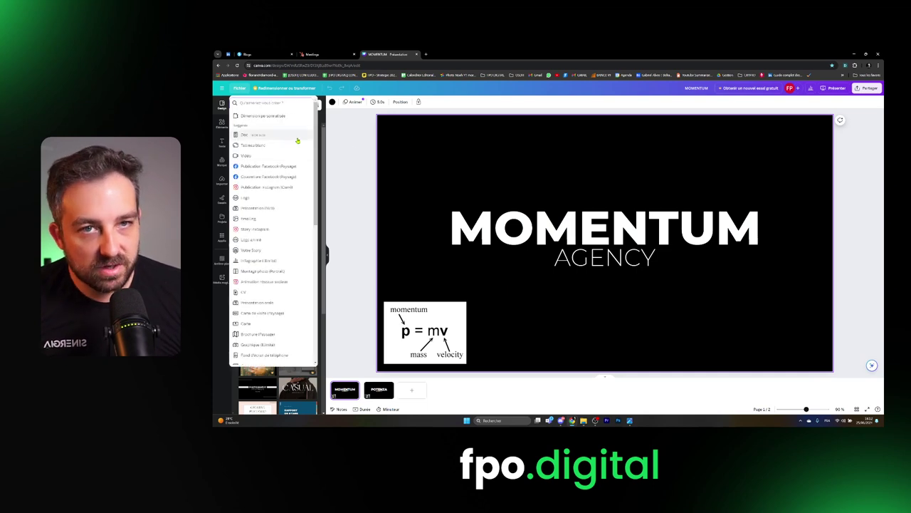
{"action": "left_click", "coordinate": [271, 117]}
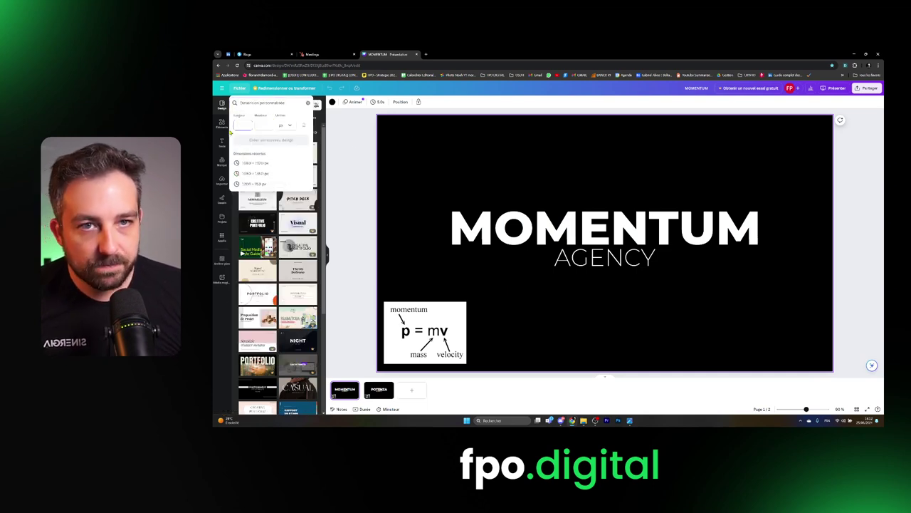
{"action": "type", "text": "19"}
{"action": "left_click", "coordinate": [263, 126]}
{"action": "type", "text": "1080"}
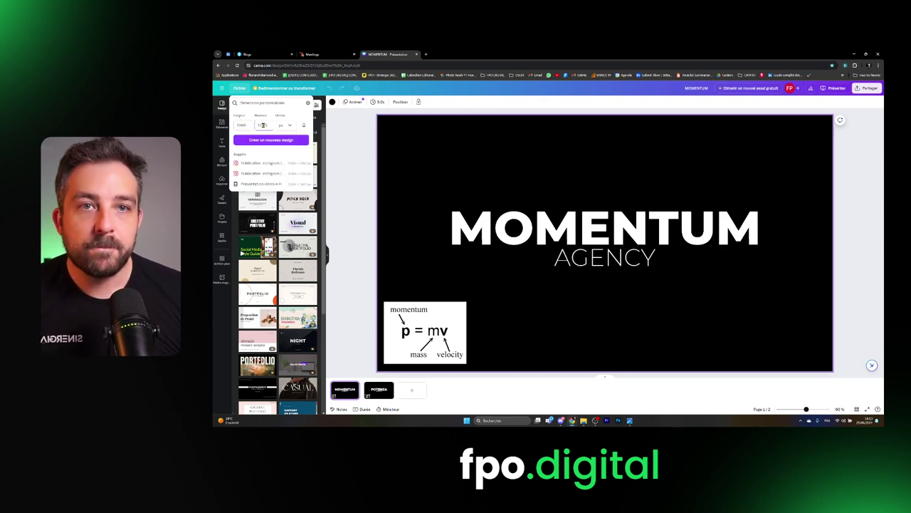
{"action": "key", "text": "Return"}
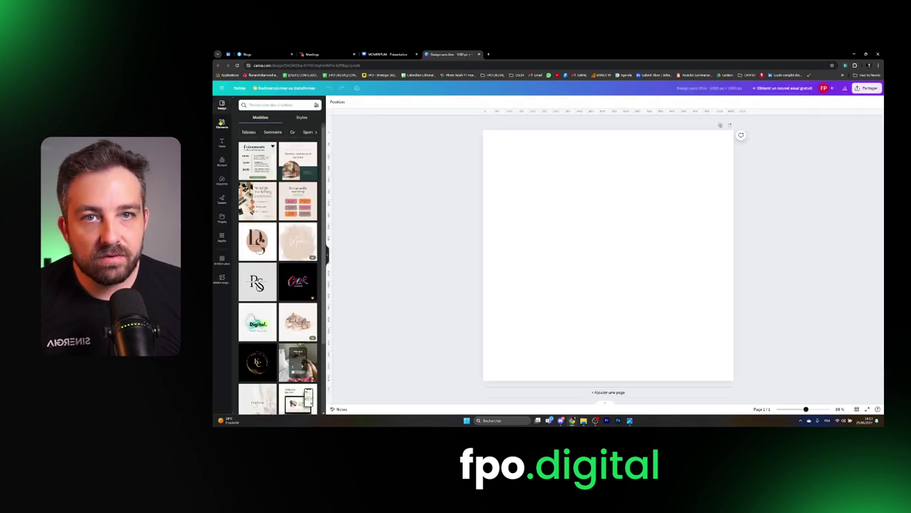
- Add a circle shape and enlarge it to fill the whole square page
{"action": "left_click", "coordinate": [221, 122]}
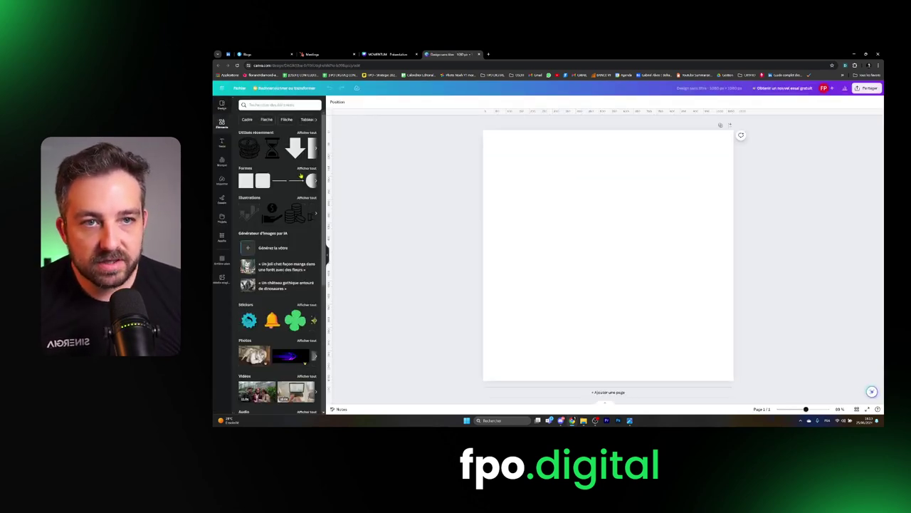
{"action": "left_click", "coordinate": [311, 181]}
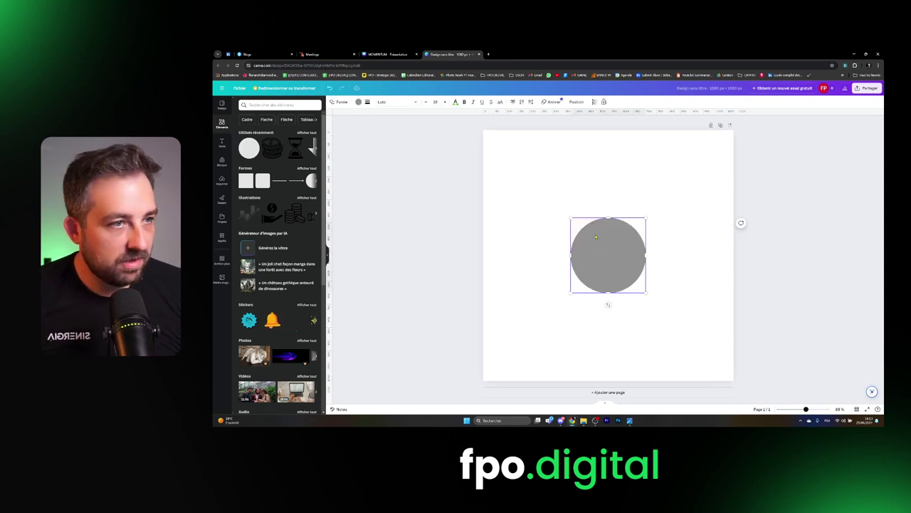
{"action": "left_click_drag", "start_coordinate": [573, 219], "coordinate": [484, 130]}
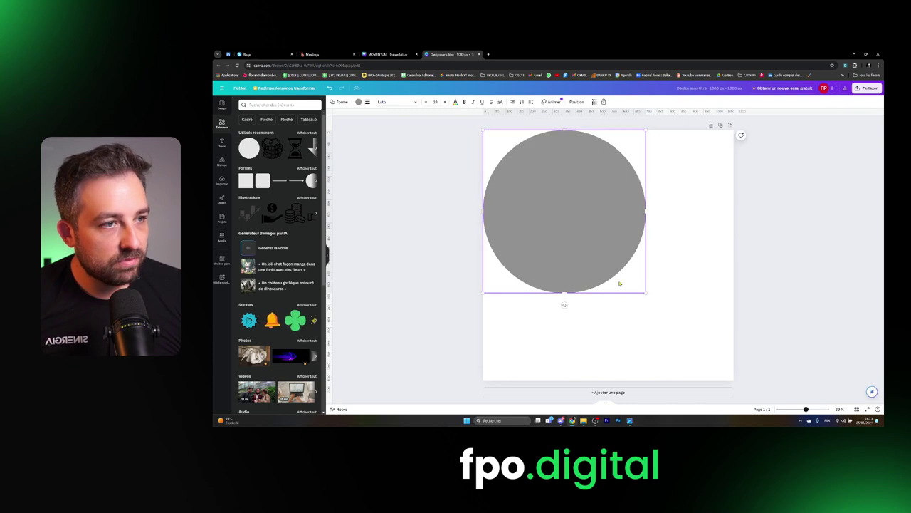
{"action": "left_click_drag", "start_coordinate": [645, 292], "coordinate": [726, 390]}
{"action": "left_click", "coordinate": [740, 134]}
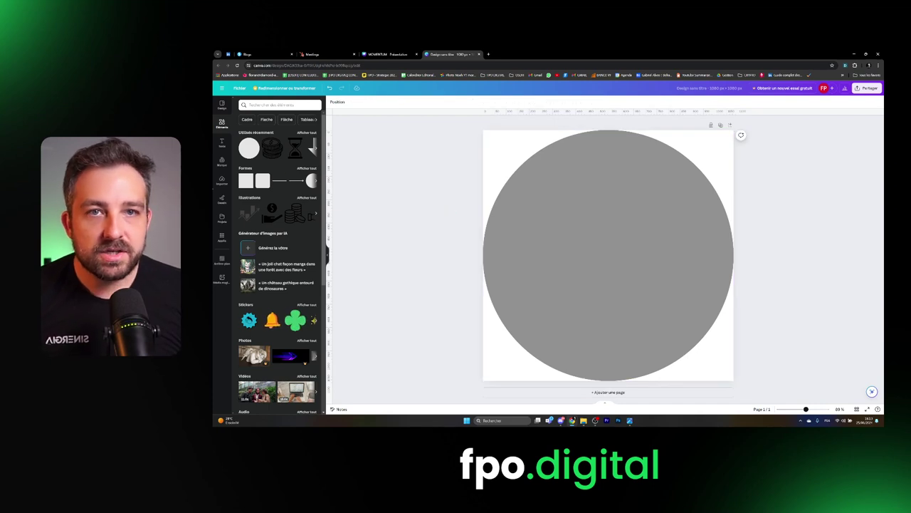
- Add a circular image frame and enlarge it centred over the grey circle, leaving only a thin ring around it
{"action": "left_click", "coordinate": [247, 119]}
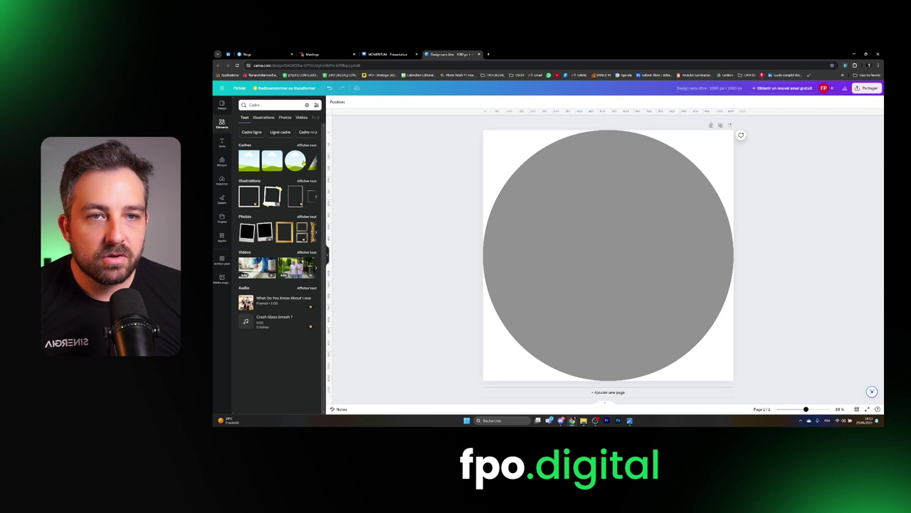
{"action": "left_click", "coordinate": [296, 160]}
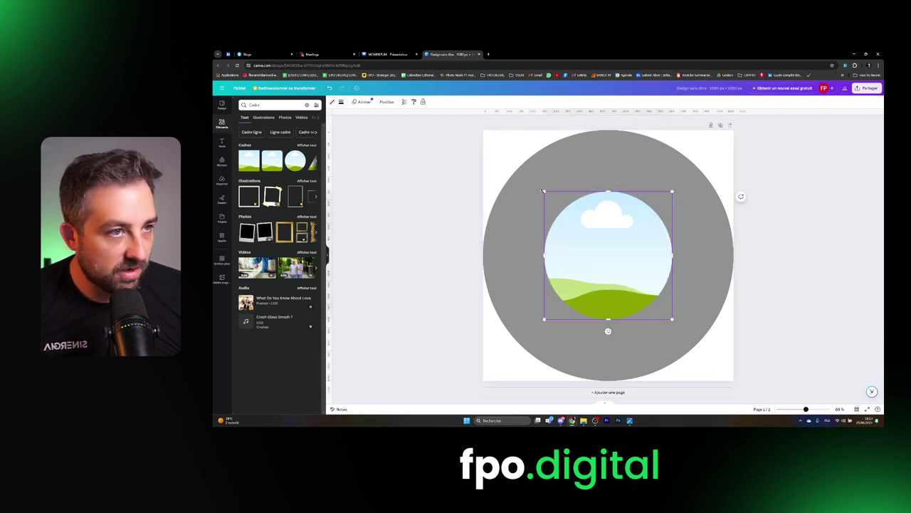
{"action": "left_click_drag", "start_coordinate": [544, 192], "coordinate": [501, 153]}
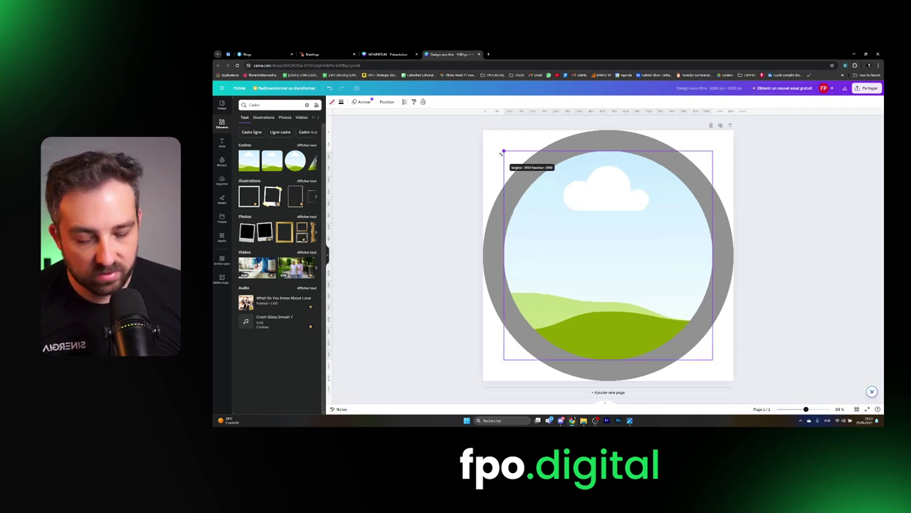
{"action": "key", "text": "alt+shift"}
{"action": "left_click_drag", "start_coordinate": [501, 152], "coordinate": [501, 153]}
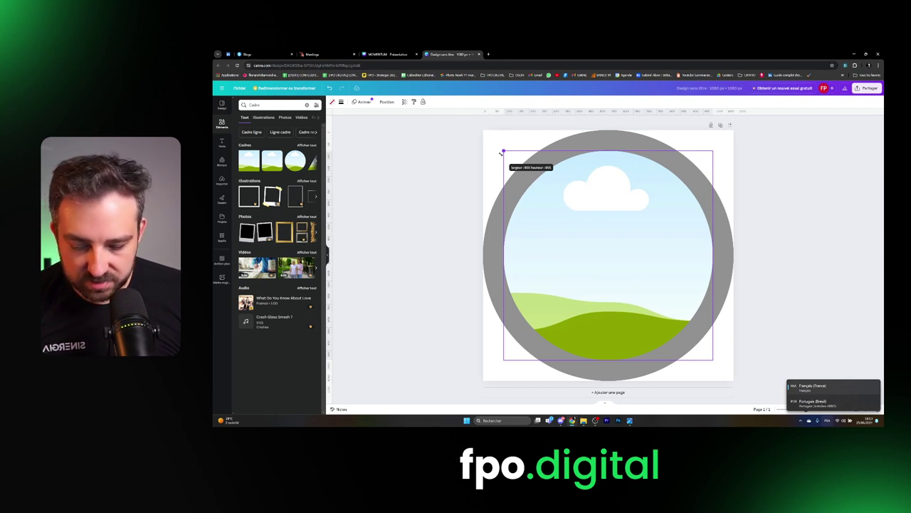
{"action": "mouse_move", "coordinate": [501, 153]}
{"action": "left_mouse_down"}
{"action": "mouse_move", "coordinate": [490, 140]}
{"action": "mouse_move", "coordinate": [519, 163]}
{"action": "mouse_move", "coordinate": [463, 169]}
{"action": "mouse_move", "coordinate": [492, 138]}
{"action": "left_mouse_up"}
{"action": "left_click", "coordinate": [468, 171]}
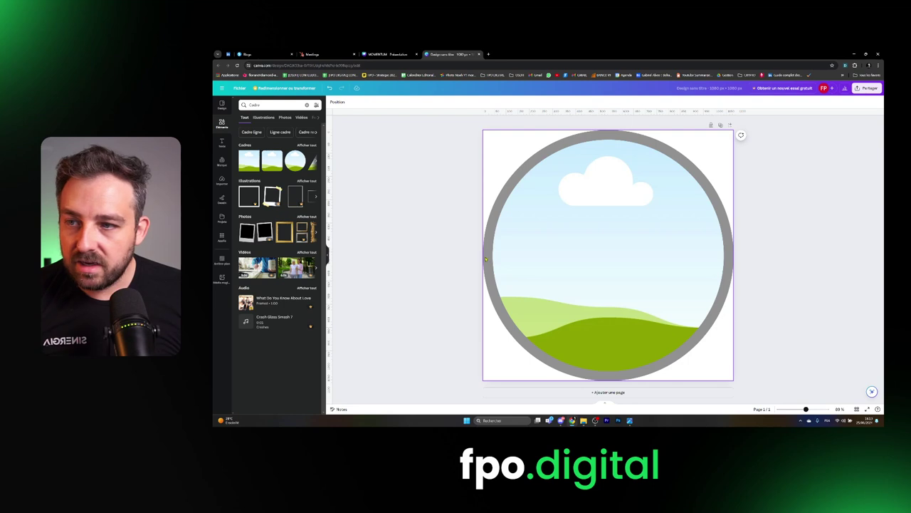
- Set the fill of the grey circle behind the frame to the custom green #17C965
{"action": "left_click", "coordinate": [494, 225]}
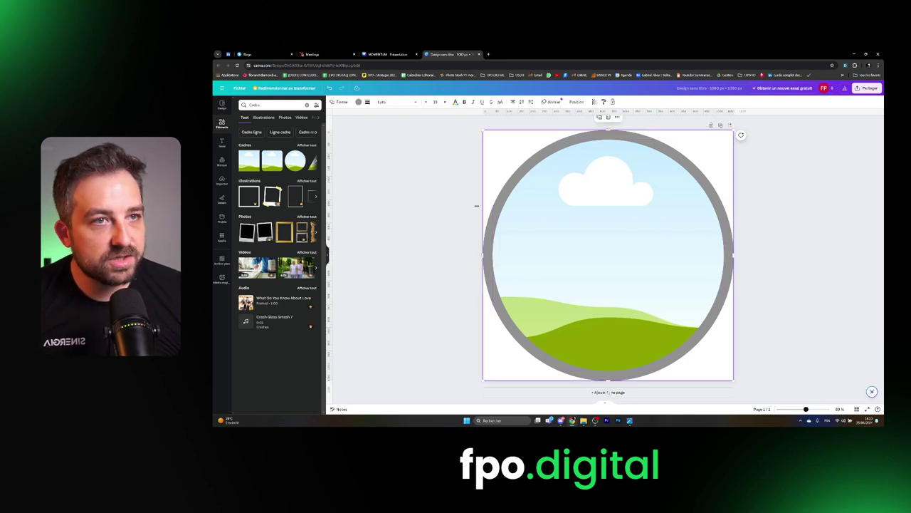
{"action": "left_click", "coordinate": [357, 103]}
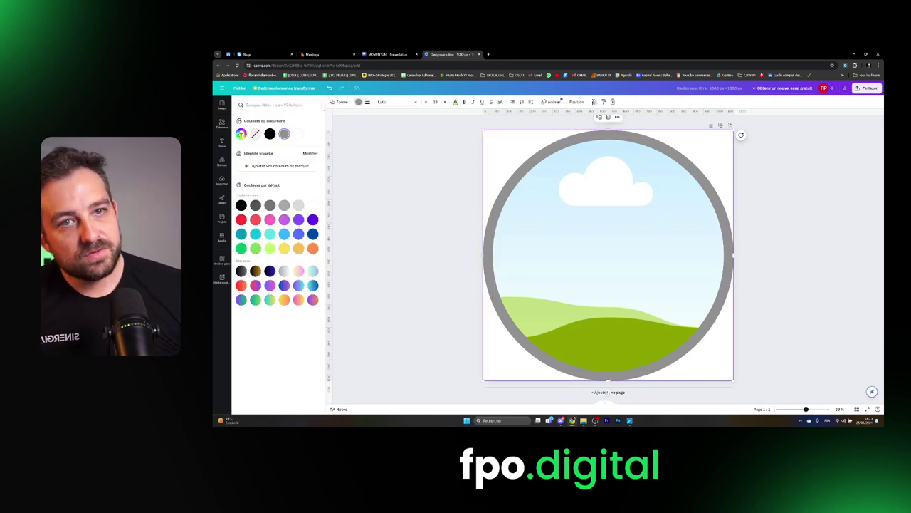
{"action": "left_click", "coordinate": [241, 134]}
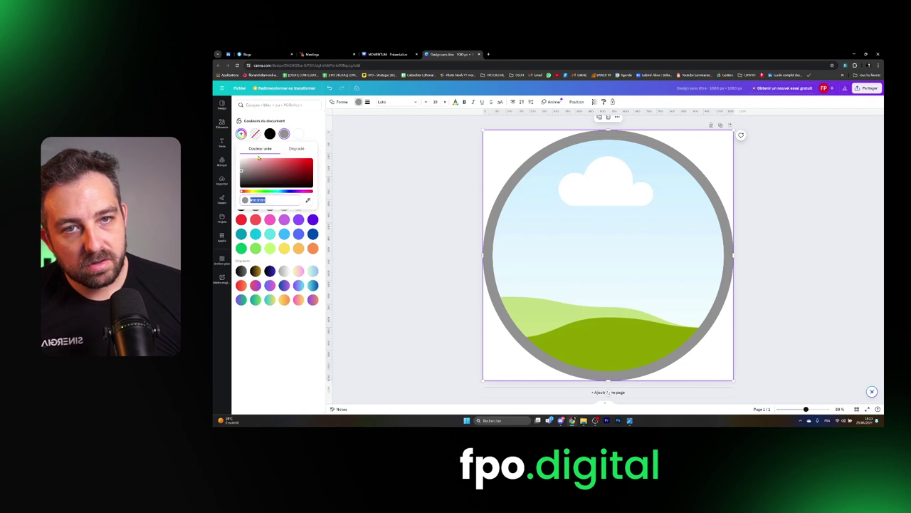
{"action": "type", "text": "#17C965"}
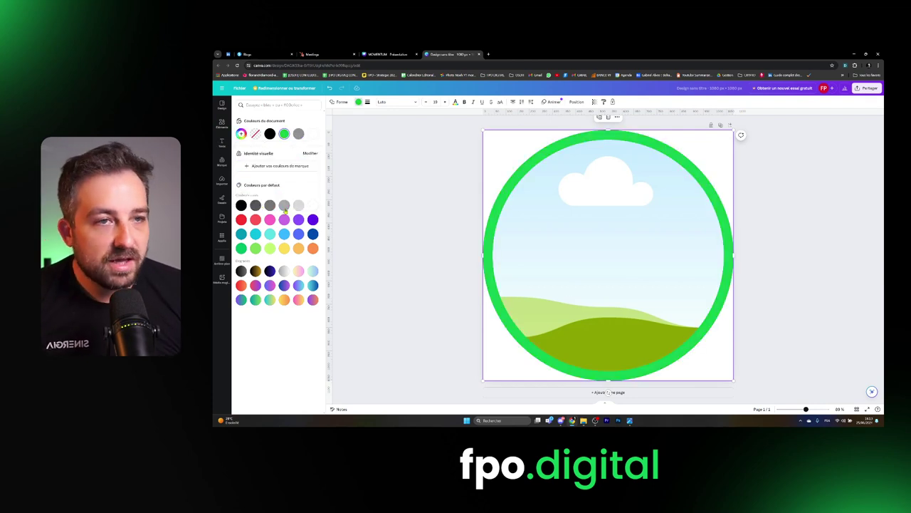
- Browse the existing project designs for a portrait to put in the frame
{"action": "left_click", "coordinate": [602, 229]}
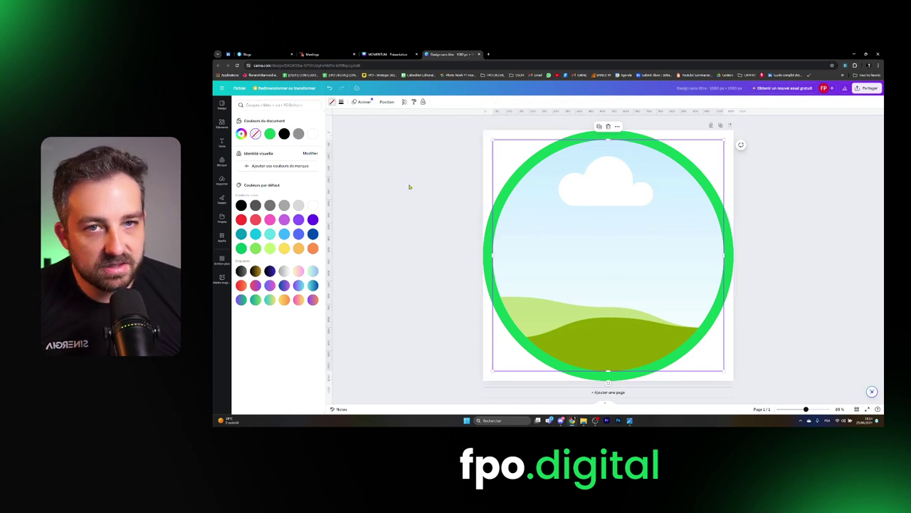
{"action": "key", "text": "Escape"}
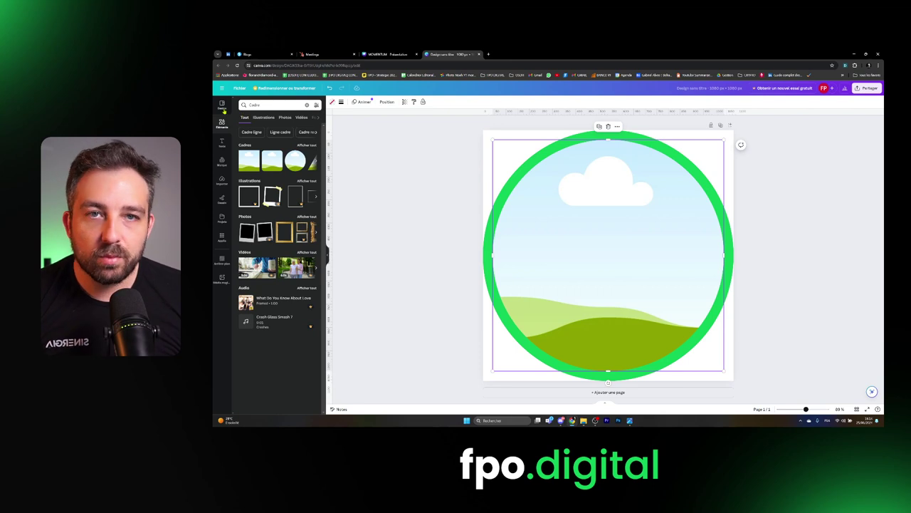
{"action": "left_click", "coordinate": [222, 219]}
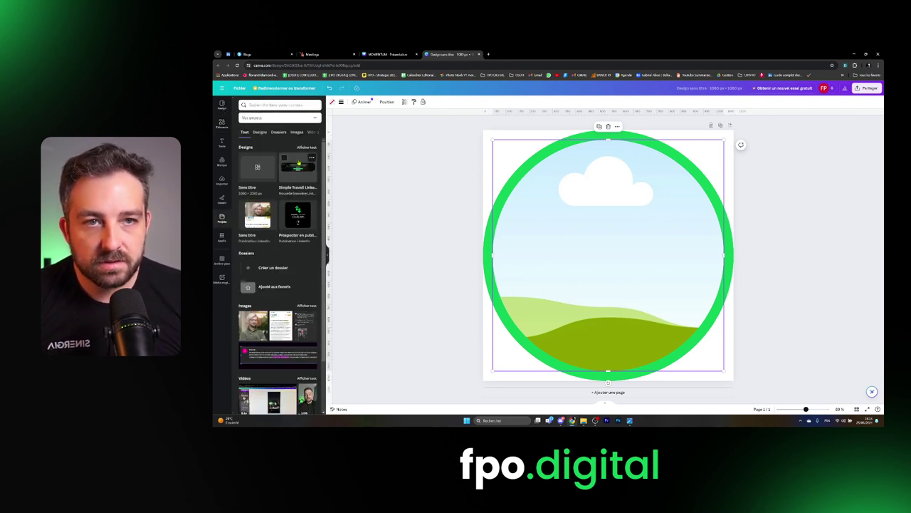
{"action": "left_click", "coordinate": [306, 146]}
{"action": "scroll", "coordinate": [295, 243], "scroll_direction": "down", "scroll_amount": 1}
{"action": "scroll", "coordinate": [296, 243], "scroll_direction": "down", "scroll_amount": 5}
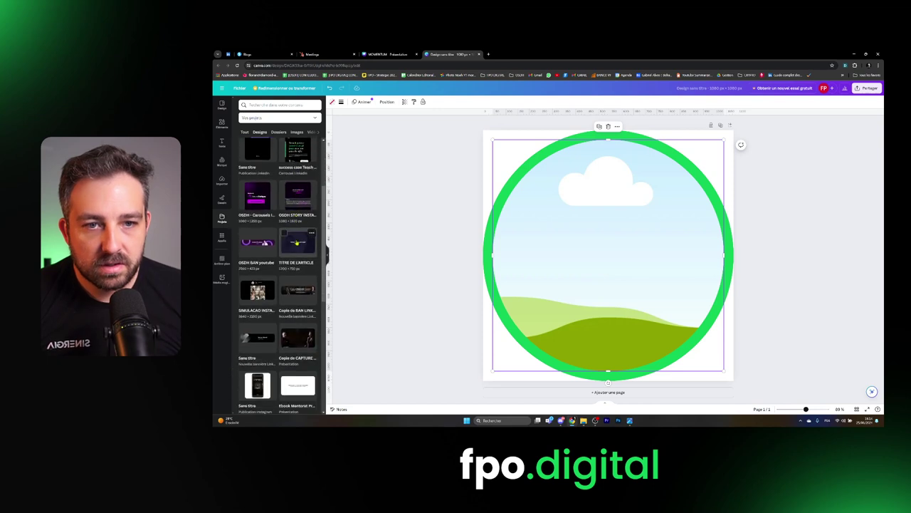
{"action": "left_click", "coordinate": [455, 330]}
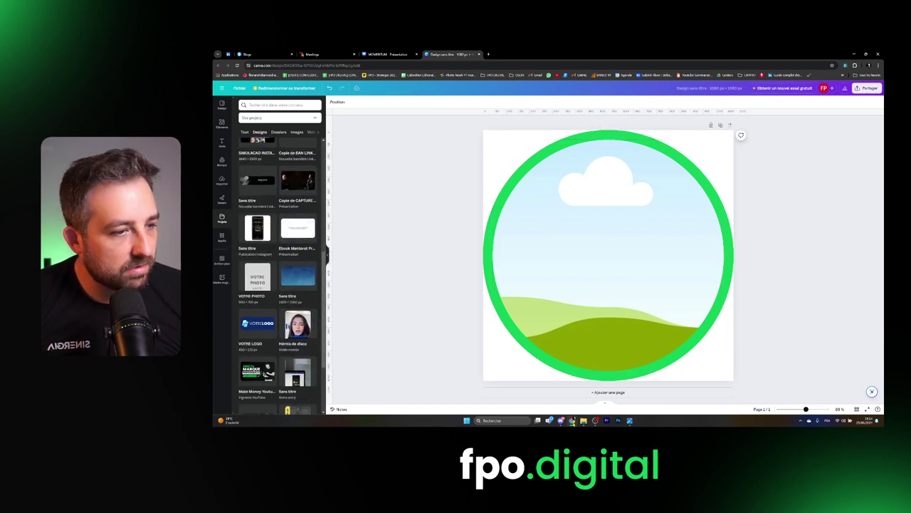
- Import the black-and-white portrait photo from the computer's files onto the page
{"action": "left_click", "coordinate": [583, 420]}
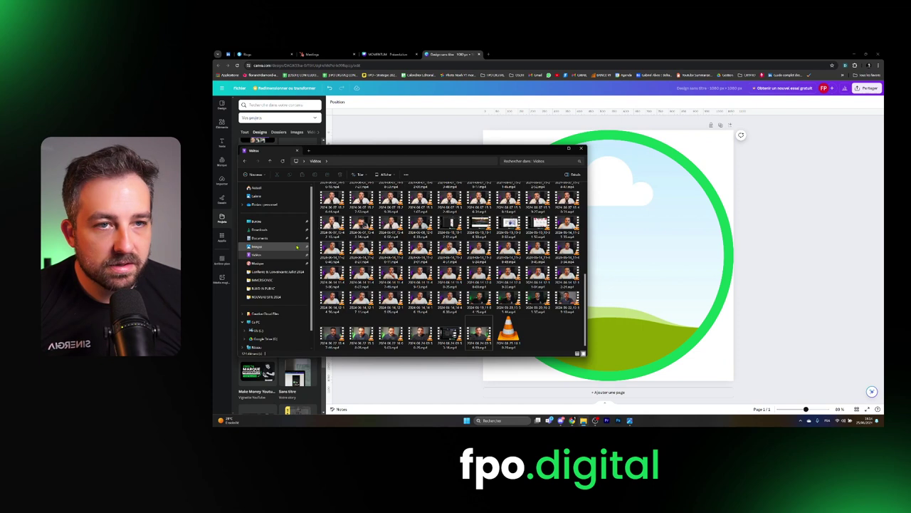
{"action": "key", "text": "super+Down"}
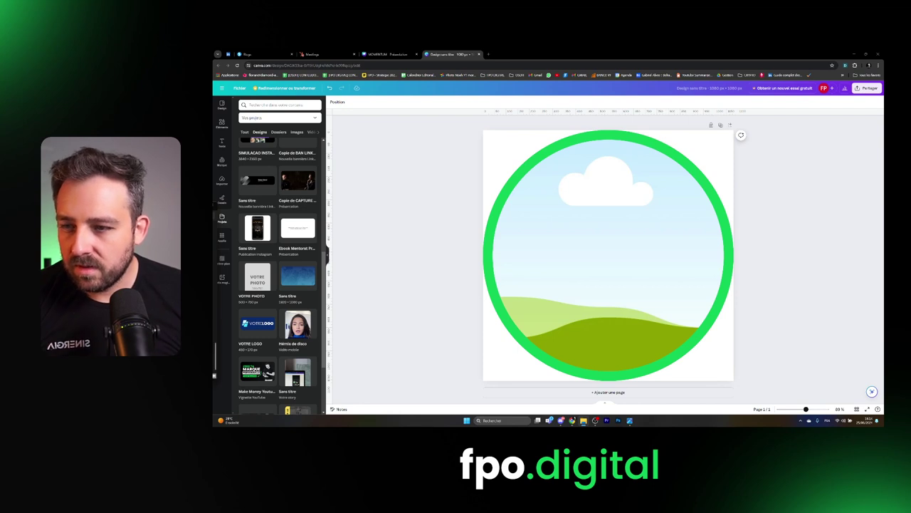
{"action": "left_click_drag", "start_coordinate": [883, 292], "coordinate": [565, 224]}
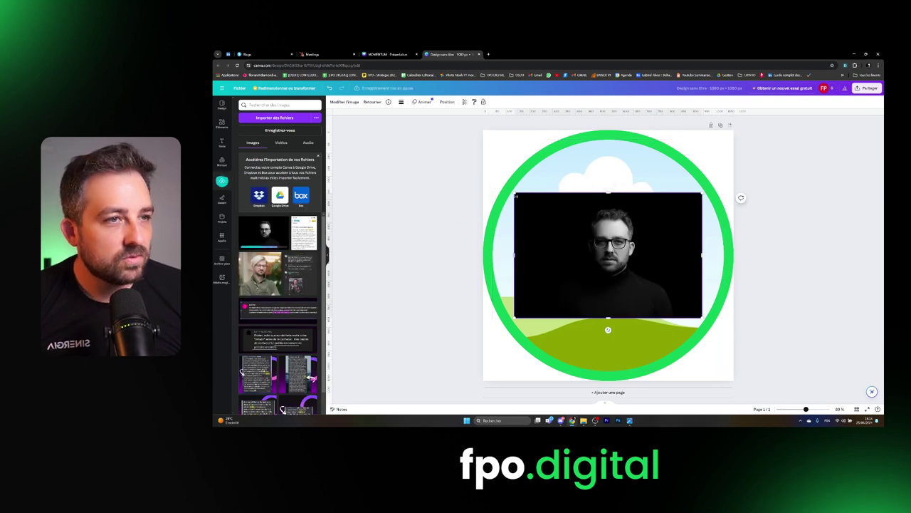
- Enlarge the portrait photo and place it inside the circular frame
{"action": "left_click_drag", "start_coordinate": [514, 191], "coordinate": [342, 116]}
{"action": "left_click_drag", "start_coordinate": [702, 317], "coordinate": [778, 370]}
{"action": "left_click_drag", "start_coordinate": [590, 210], "coordinate": [623, 230]}
{"action": "left_click", "coordinate": [552, 285]}
- Crop the framed portrait by enlarging the photo and shifting it so the face sits near the circle's centre
{"action": "double_click", "coordinate": [583, 181]}
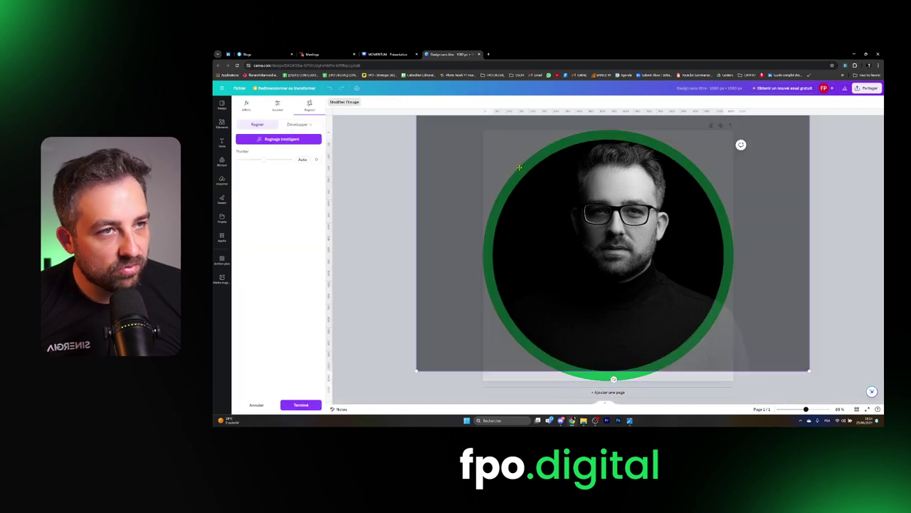
{"action": "left_click_drag", "start_coordinate": [417, 371], "coordinate": [361, 408]}
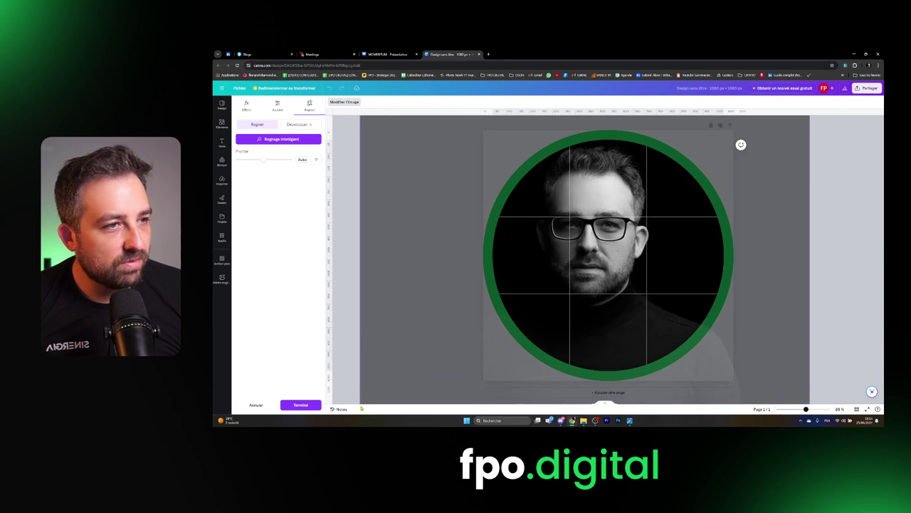
{"action": "left_click_drag", "start_coordinate": [584, 259], "coordinate": [616, 265]}
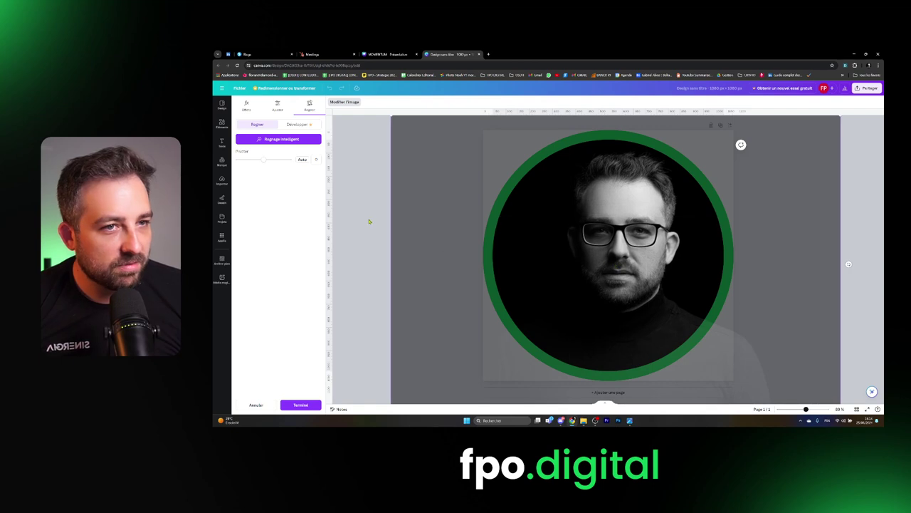
{"action": "left_click", "coordinate": [371, 220]}
{"action": "left_click", "coordinate": [372, 220]}
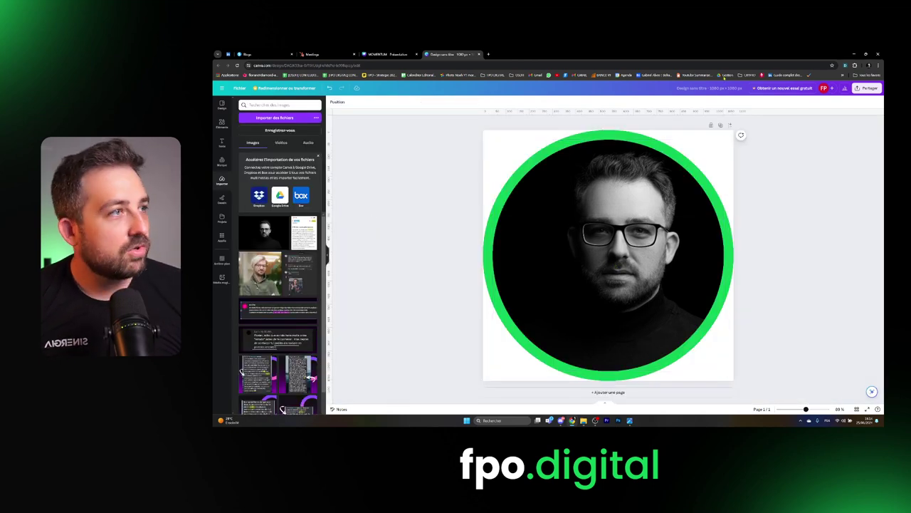
- Download the finished profile picture design as a PNG file
{"action": "left_click", "coordinate": [869, 88]}
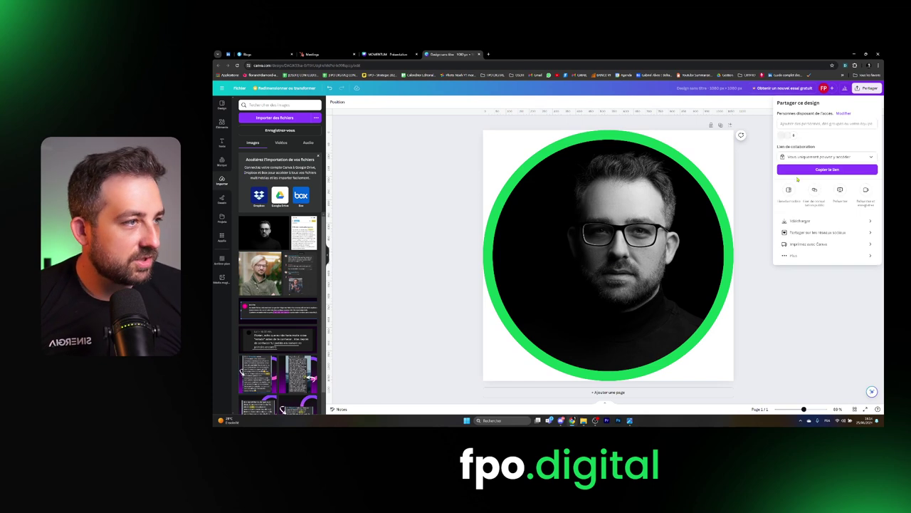
{"action": "left_click", "coordinate": [795, 226]}
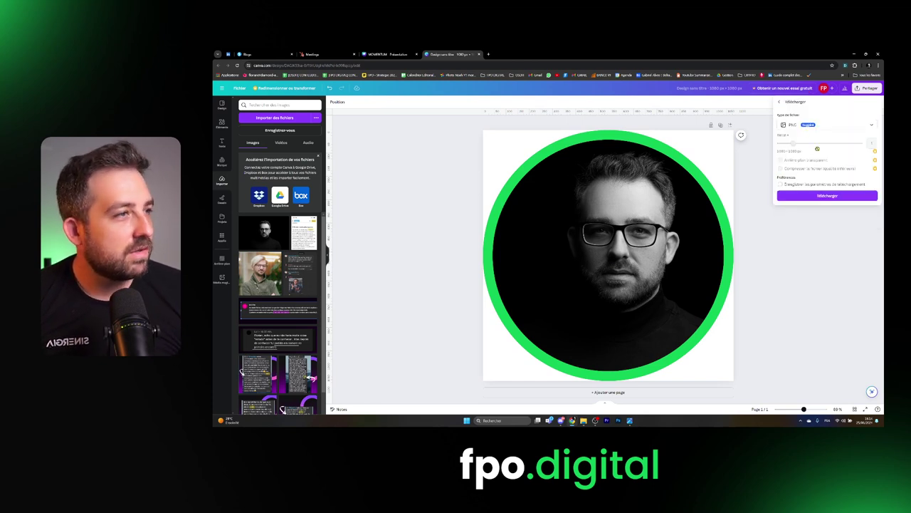
{"action": "left_click", "coordinate": [828, 196]}
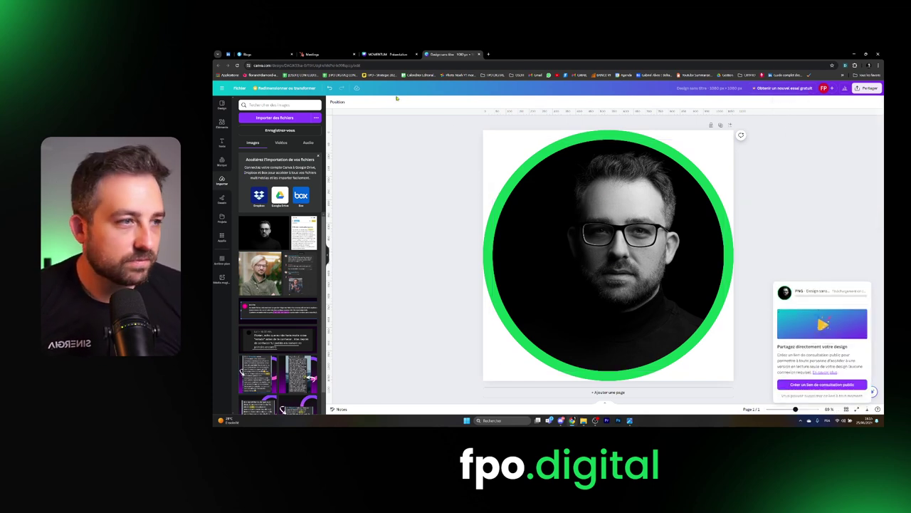
- Switch to the LinkedIn profile and open its current profile photo
{"action": "left_click", "coordinate": [228, 55]}
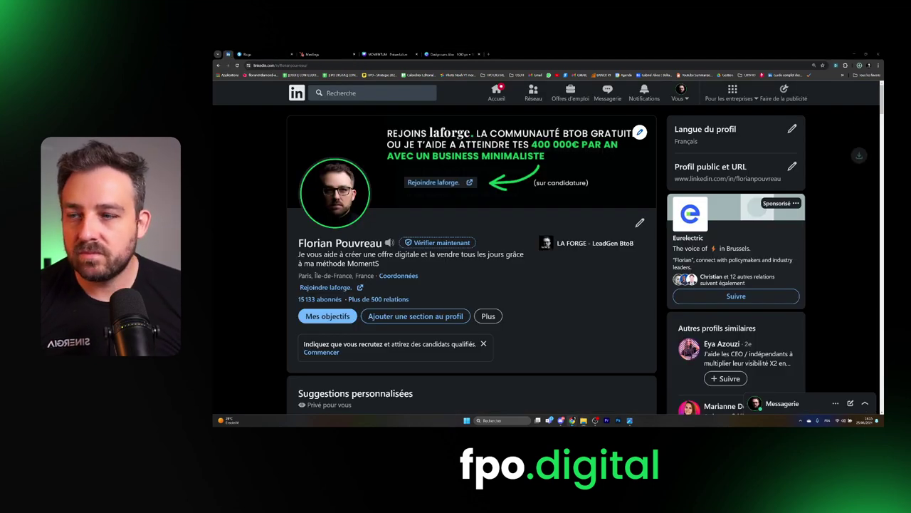
{"action": "left_click", "coordinate": [860, 65]}
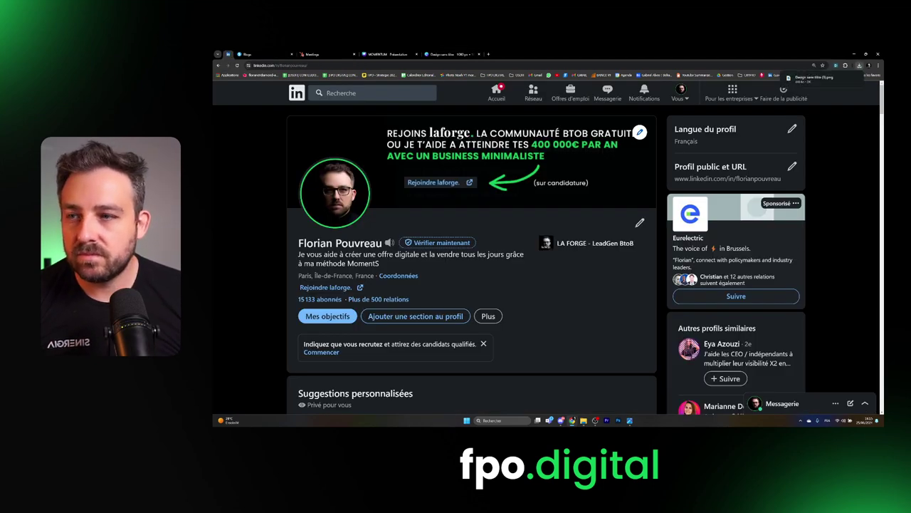
{"action": "left_click", "coordinate": [334, 203]}
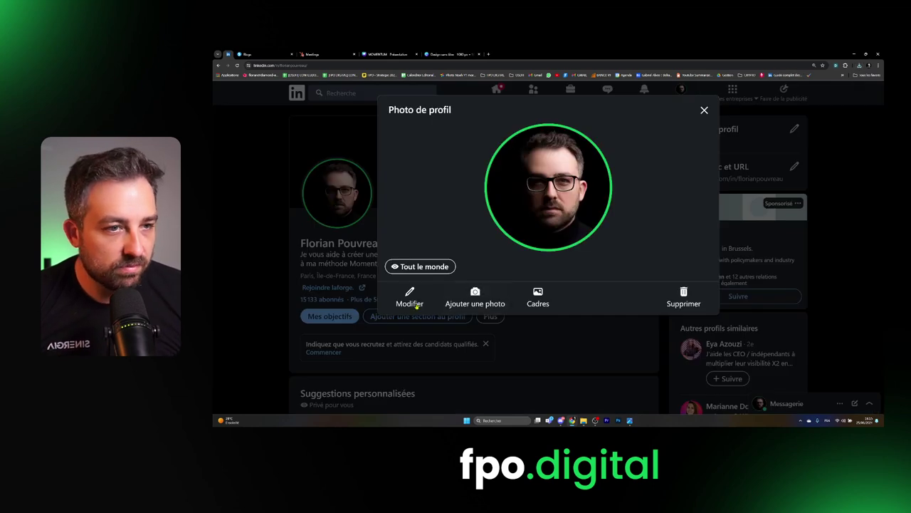
{"action": "left_click", "coordinate": [411, 299]}
{"action": "left_click", "coordinate": [453, 54]}
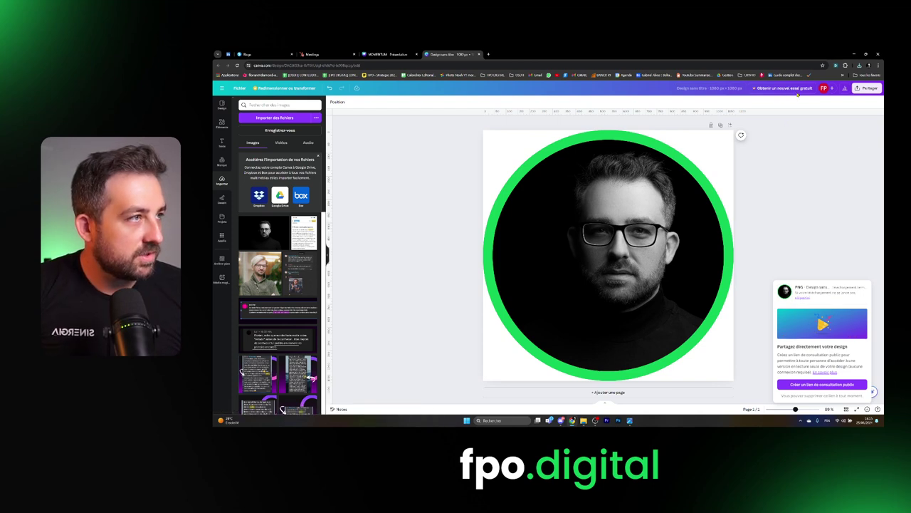
{"action": "left_click", "coordinate": [860, 65]}
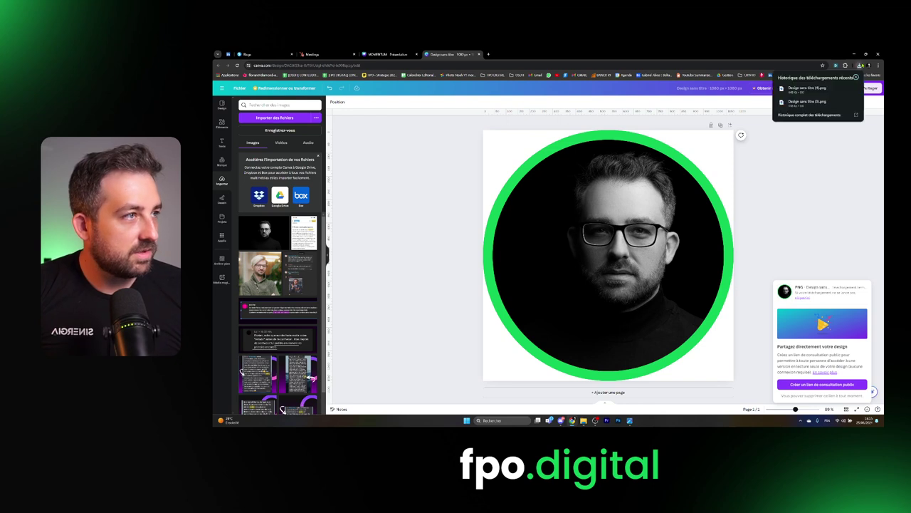
{"action": "left_click", "coordinate": [228, 54]}
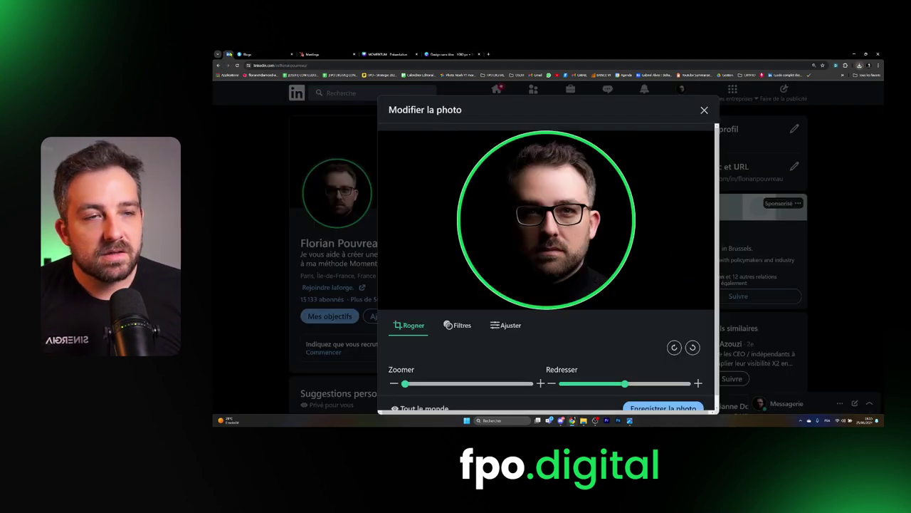
{"action": "scroll", "coordinate": [622, 304], "scroll_direction": "down", "scroll_amount": 1}
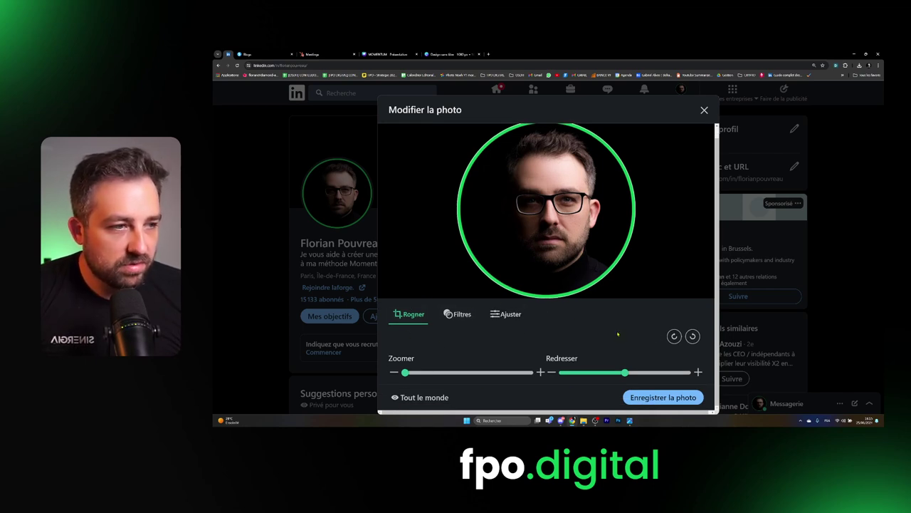
{"action": "left_click", "coordinate": [704, 110]}
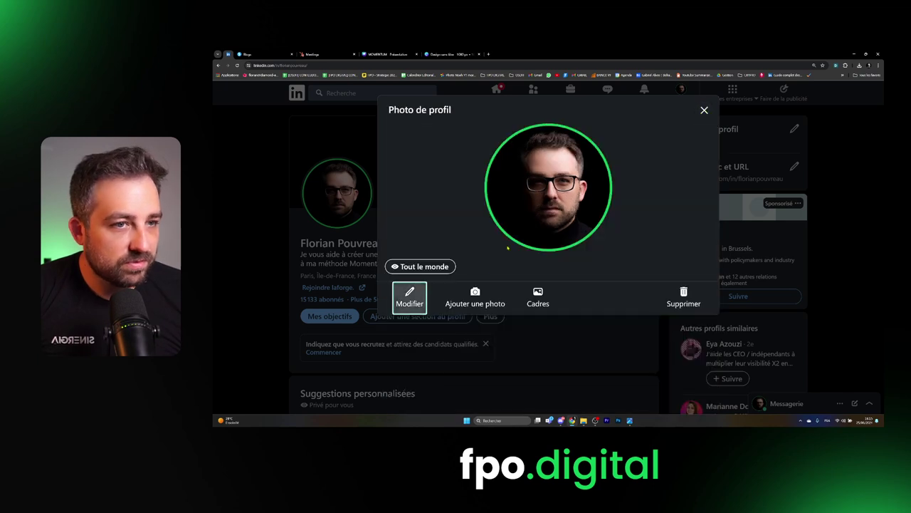
- Upload the newest "Design sans titre" PNG from the Downloads folder and save it as the LinkedIn profile photo
{"action": "left_click", "coordinate": [475, 298]}
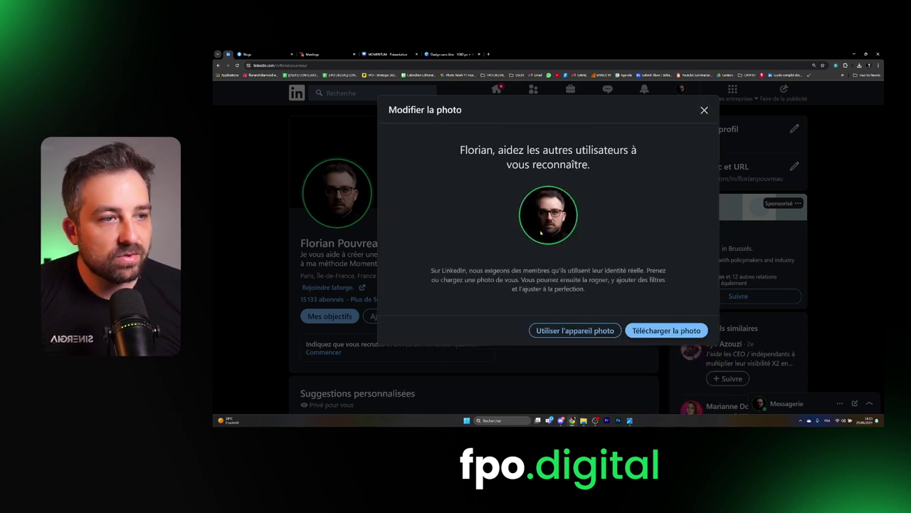
{"action": "left_click", "coordinate": [663, 330]}
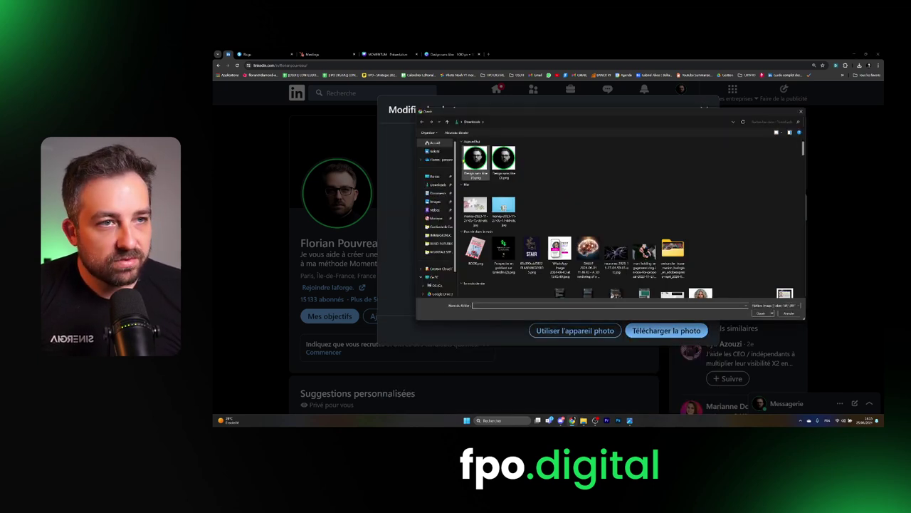
{"action": "left_click", "coordinate": [473, 159]}
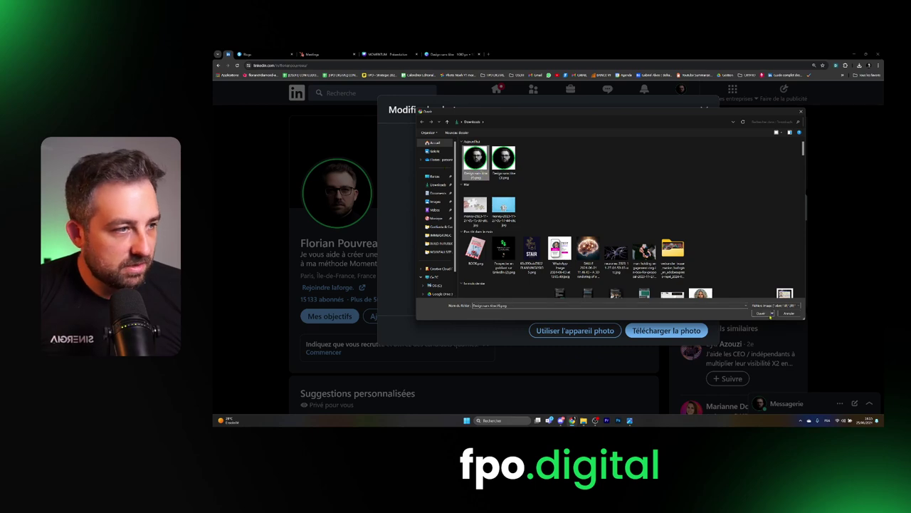
{"action": "left_click", "coordinate": [768, 314]}
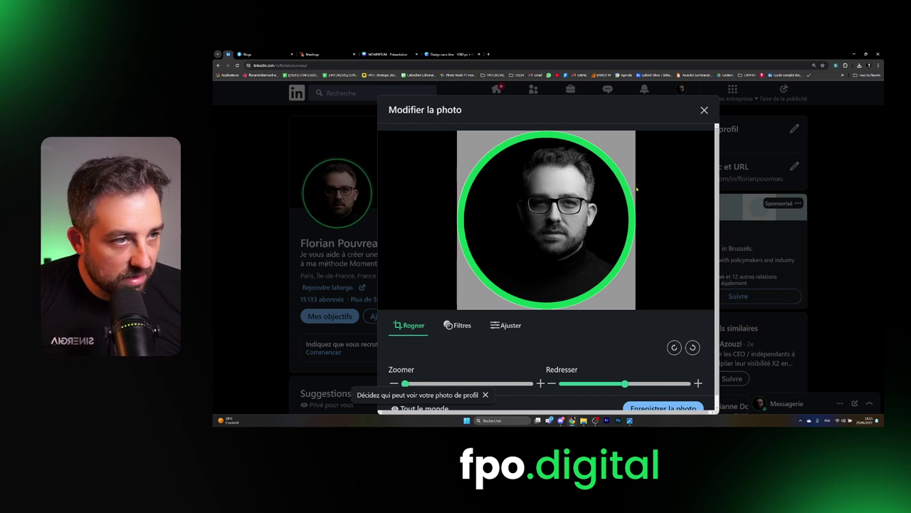
{"action": "left_click", "coordinate": [663, 408]}
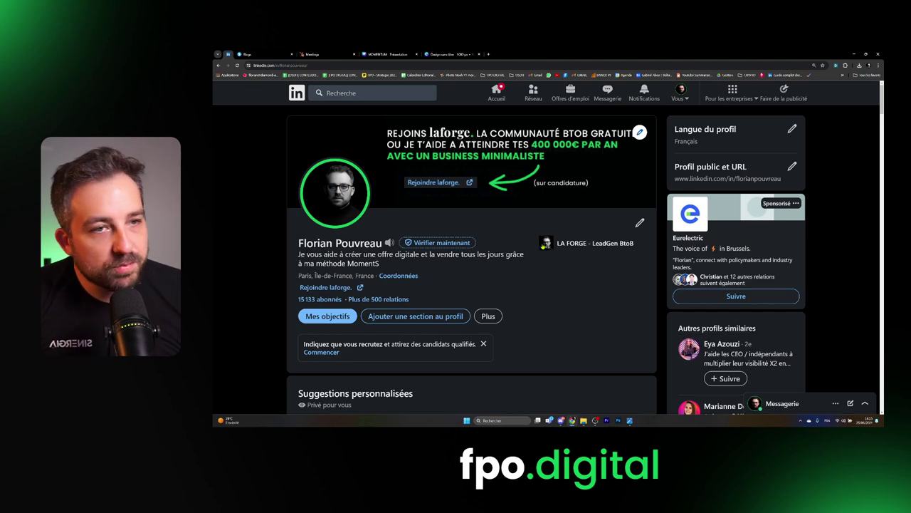
- Look through the profile and its recent comments, and open a commented post to check how the new photo appears there
{"action": "scroll", "coordinate": [548, 248], "scroll_direction": "up", "scroll_amount": 10}
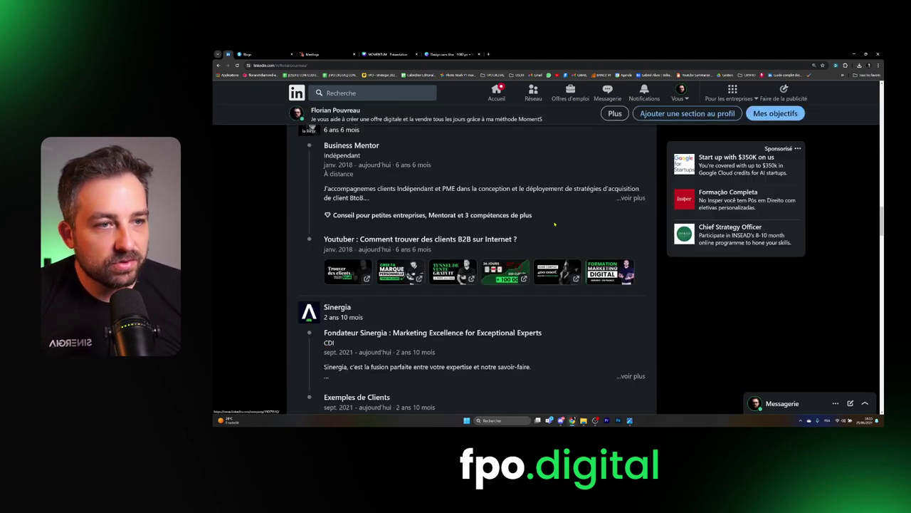
{"action": "scroll", "coordinate": [582, 230], "scroll_direction": "up", "scroll_amount": 10}
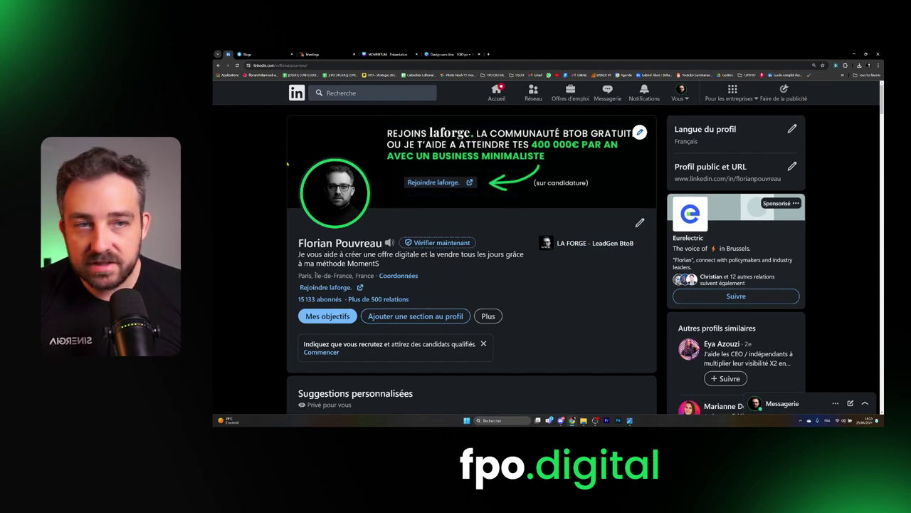
{"action": "scroll", "coordinate": [449, 317], "scroll_direction": "down", "scroll_amount": 8}
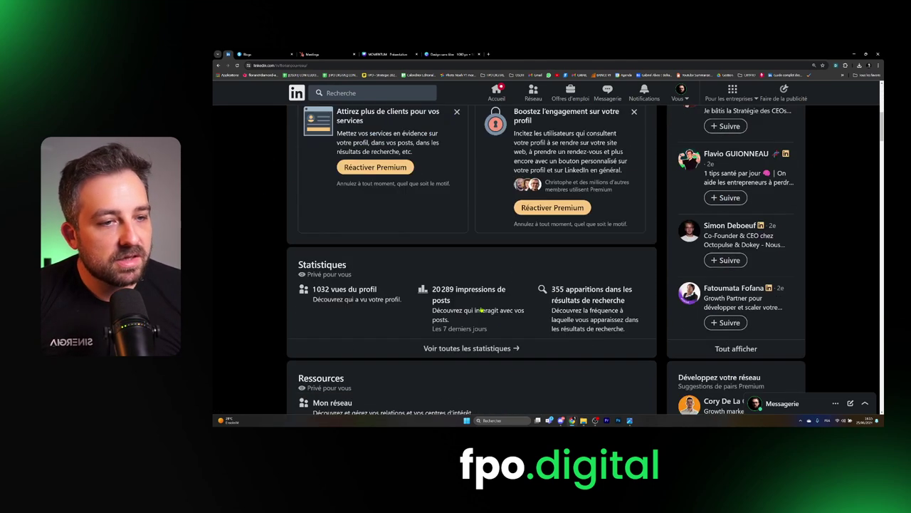
{"action": "scroll", "coordinate": [449, 317], "scroll_direction": "down", "scroll_amount": 6}
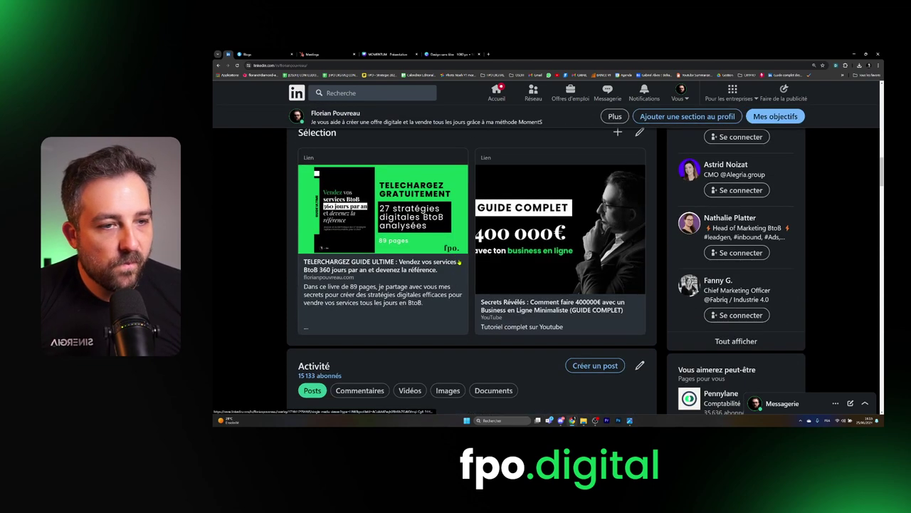
{"action": "scroll", "coordinate": [425, 334], "scroll_direction": "down", "scroll_amount": 2}
{"action": "left_click", "coordinate": [360, 259]}
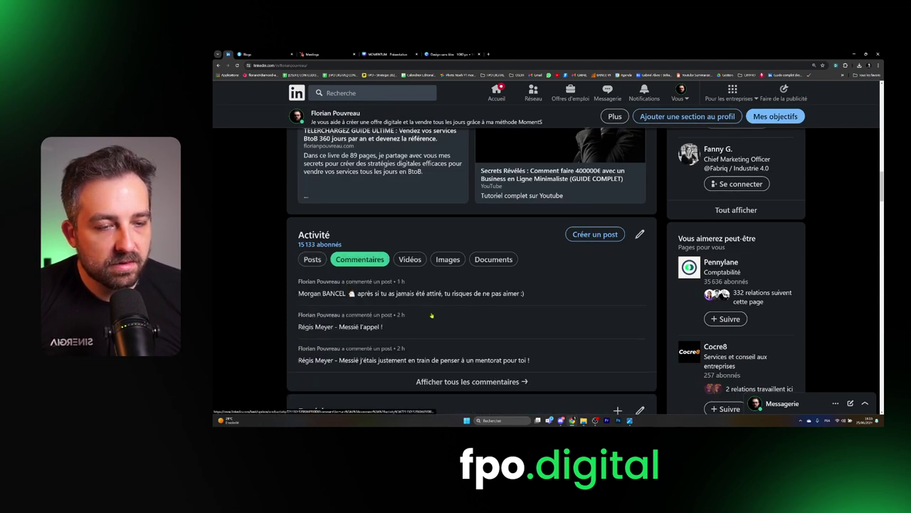
{"action": "left_click", "coordinate": [455, 381]}
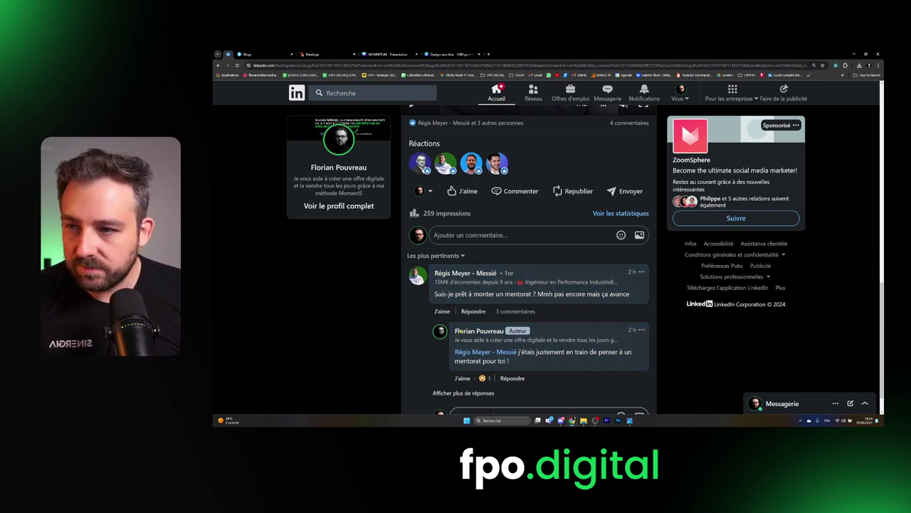
{"action": "scroll", "coordinate": [427, 271], "scroll_direction": "up", "scroll_amount": 10}
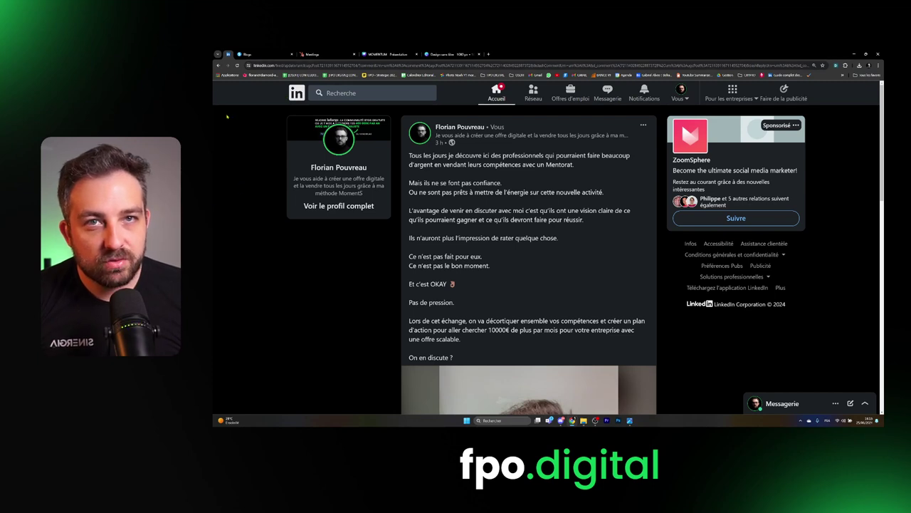
- Return to the LinkedIn profile and review the headline beneath the name
{"action": "left_click", "coordinate": [217, 65]}
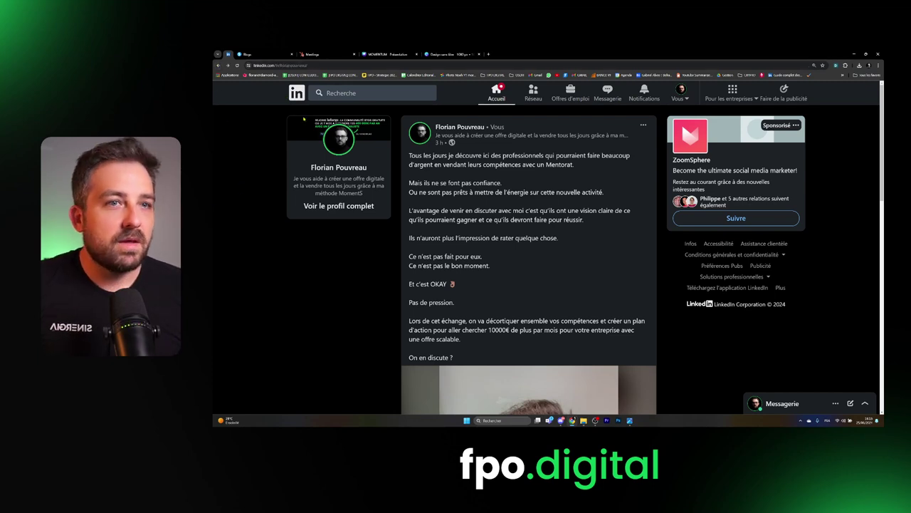
{"action": "scroll", "coordinate": [401, 197], "scroll_direction": "up", "scroll_amount": 6}
{"action": "scroll", "coordinate": [401, 197], "scroll_direction": "up", "scroll_amount": 8}
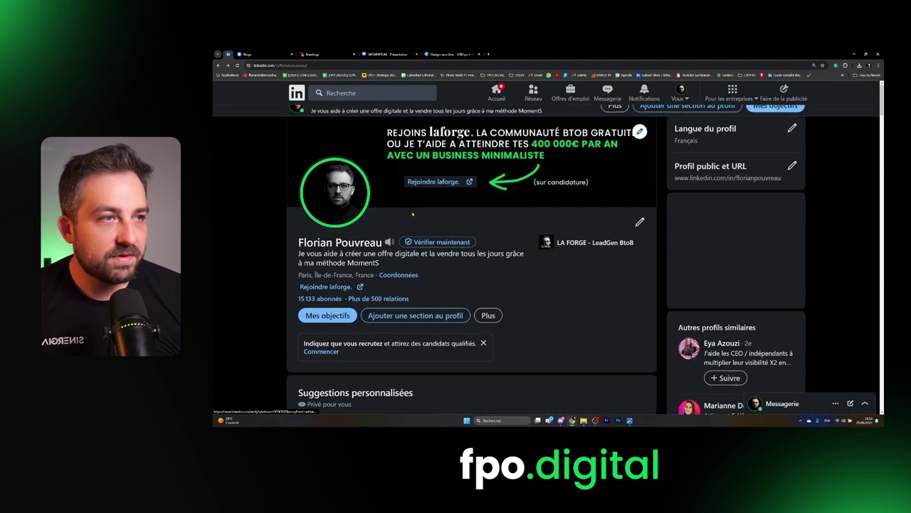
{"action": "left_click_drag", "start_coordinate": [319, 254], "coordinate": [401, 267]}
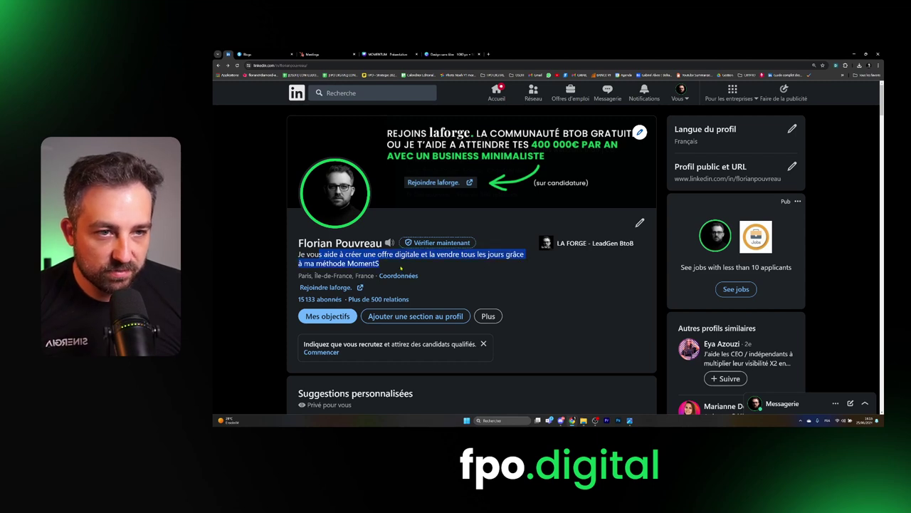
{"action": "left_click", "coordinate": [401, 267]}
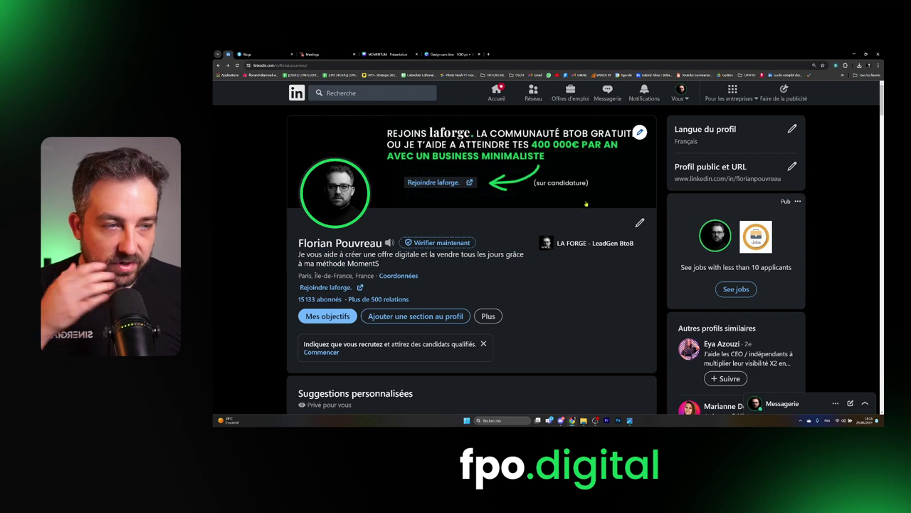
- Open the profile introduction for editing at the headline field
{"action": "left_click", "coordinate": [640, 223]}
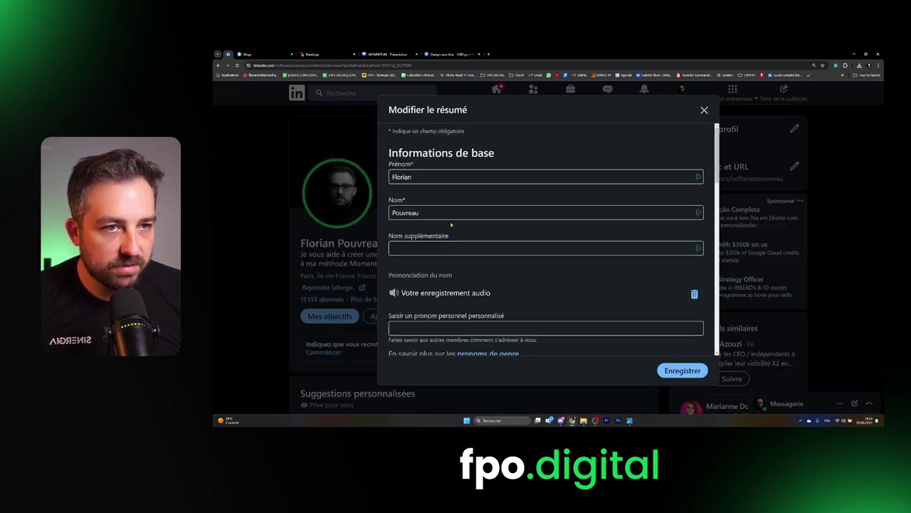
{"action": "scroll", "coordinate": [399, 178], "scroll_direction": "down", "scroll_amount": 3}
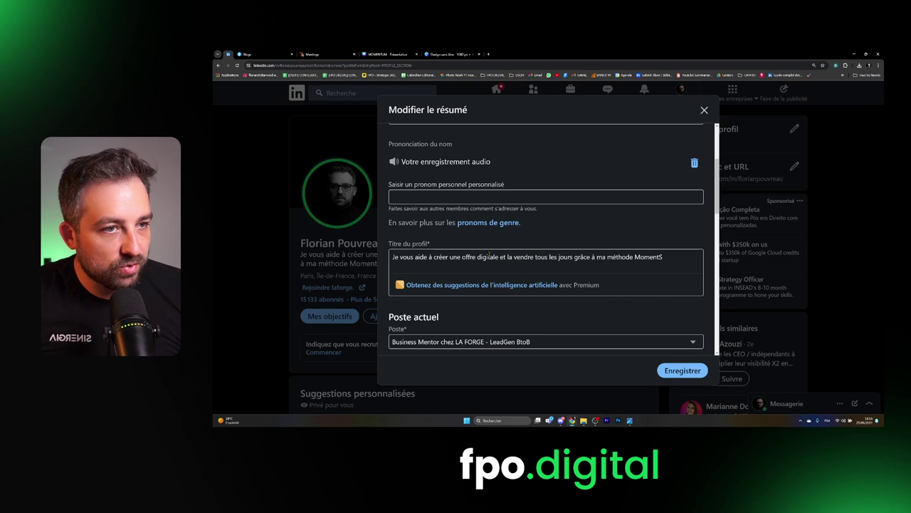
- Try removing "créer une offre digitale et la" from the profile headline and adding "votre" after "tous les jours"
{"action": "left_click_drag", "start_coordinate": [514, 257], "coordinate": [433, 257]}
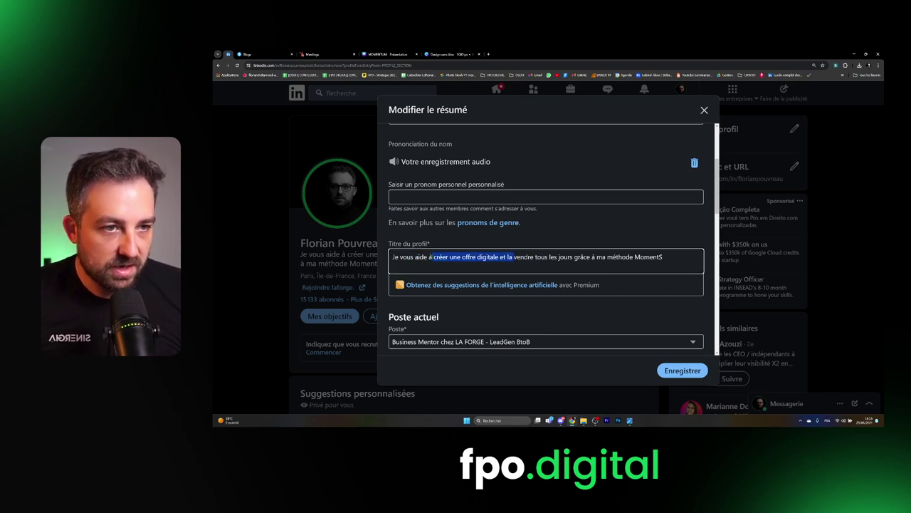
{"action": "key", "text": "BackSpace"}
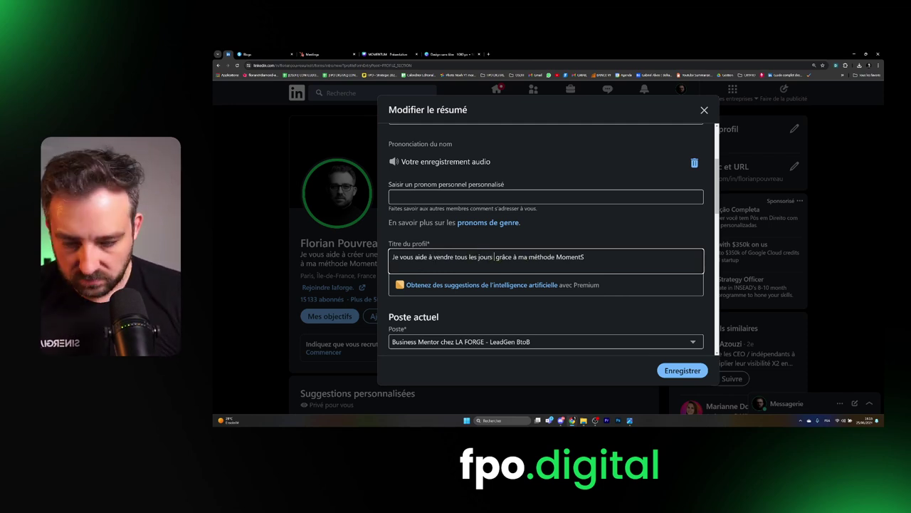
{"action": "type", "text": "votre"}
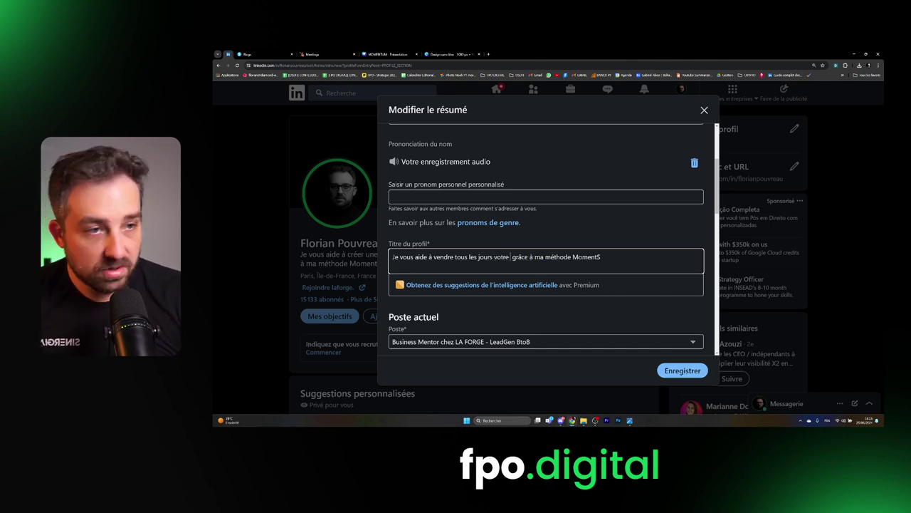
{"action": "key", "text": "BackSpace"}
{"action": "key", "text": "BackSpace"}
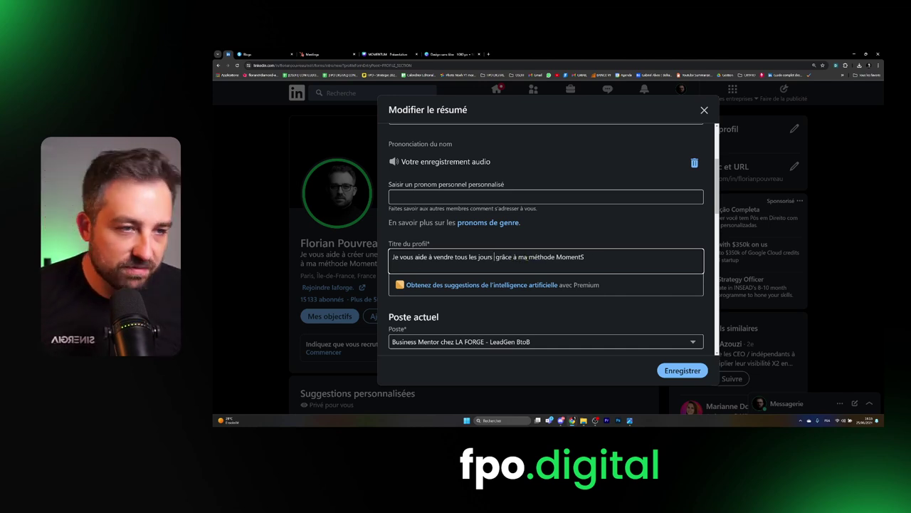
{"action": "key", "text": "ctrl+z"}
{"action": "key", "text": "ctrl+z"}
{"action": "key", "text": "ctrl+z"}
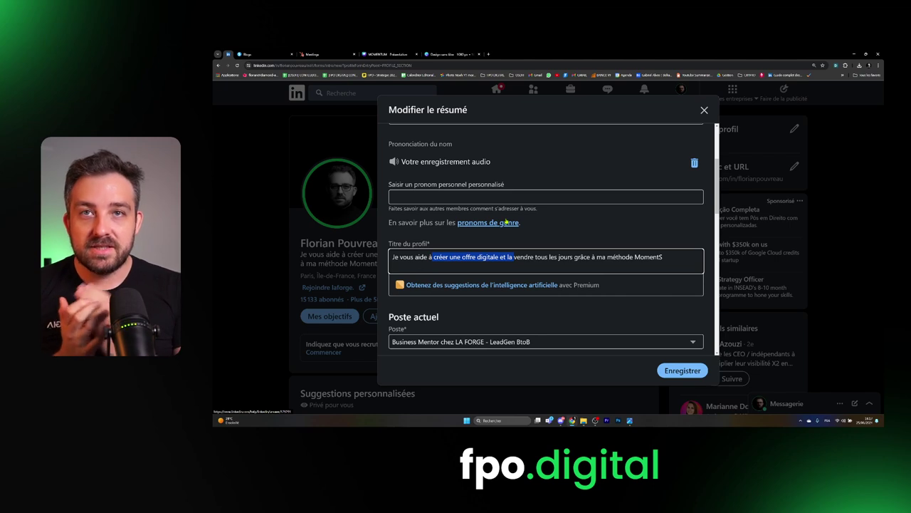
{"action": "left_click", "coordinate": [441, 265]}
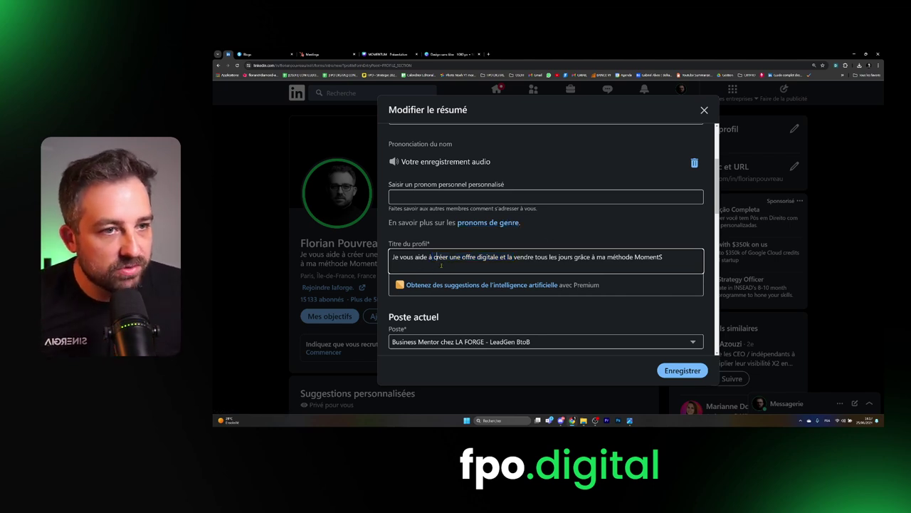
- Change the profile headline to "Je vous aide à créer une offre digitale attrayante à partir de vos compétences" and save it
{"action": "left_click_drag", "start_coordinate": [670, 259], "coordinate": [500, 254]}
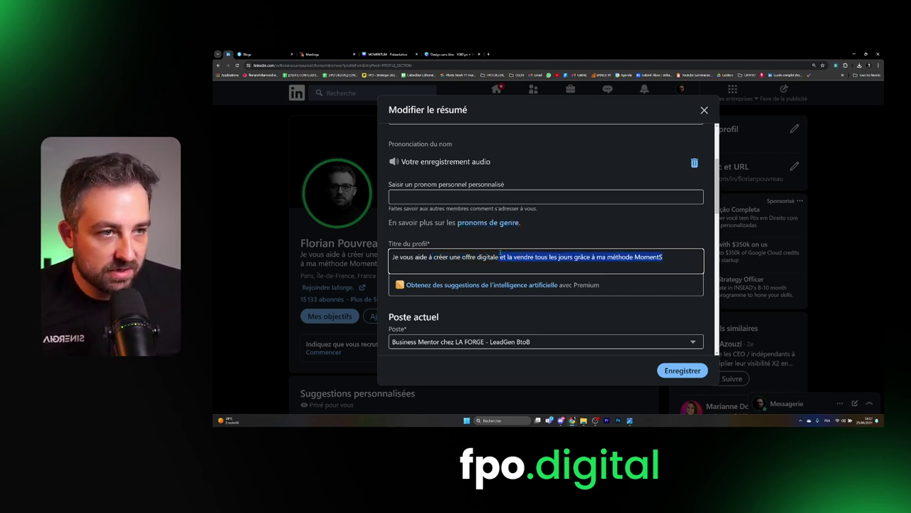
{"action": "type", "text": "attrayante"}
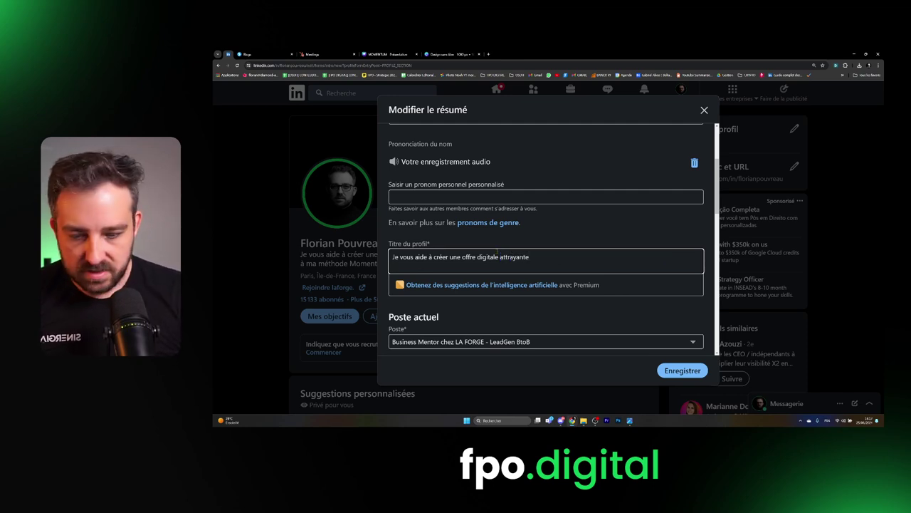
{"action": "type", "text": " à partir de vos compétences"}
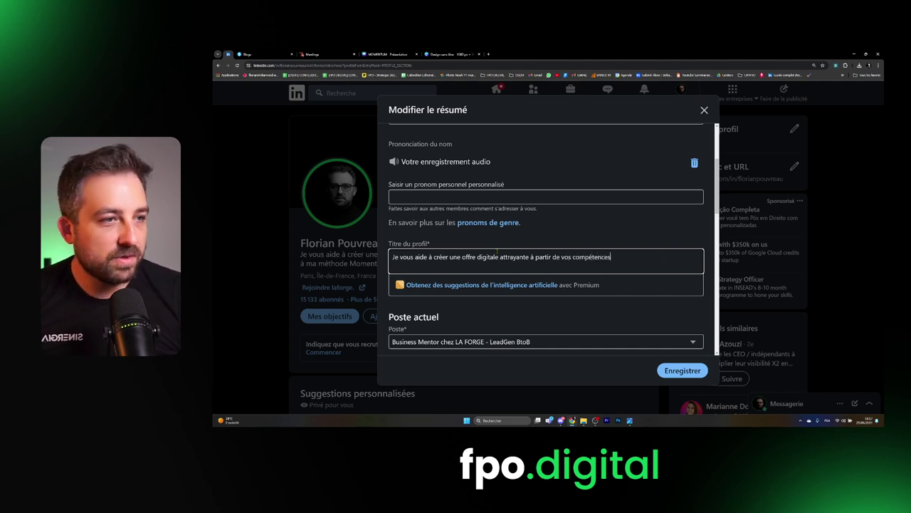
{"action": "left_click", "coordinate": [682, 370]}
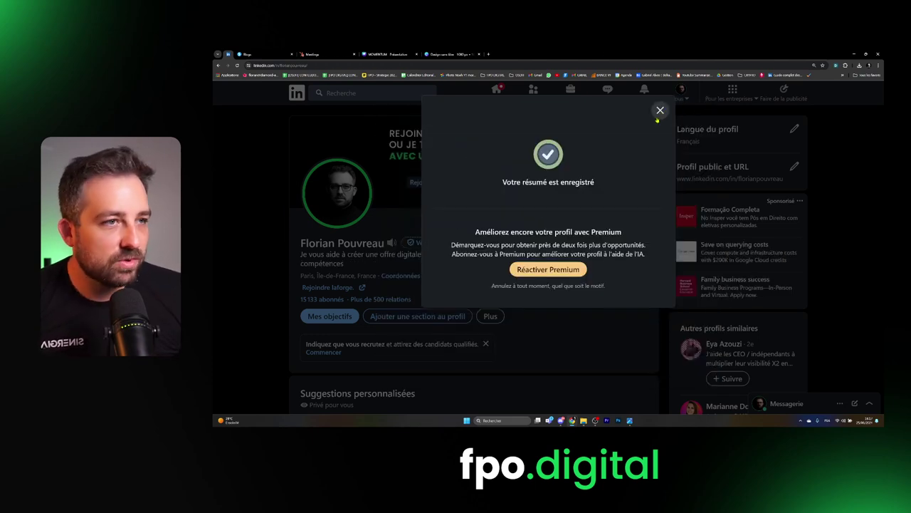
{"action": "left_click", "coordinate": [660, 111]}
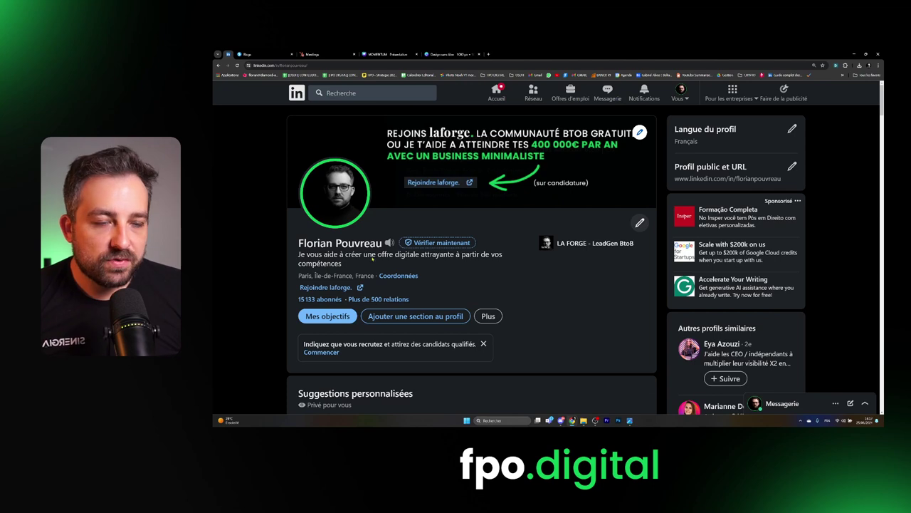
- Open a commented post from the profile's activity to check how the new headline appears there, and return to the profile
{"action": "scroll", "coordinate": [398, 285], "scroll_direction": "down", "scroll_amount": 10}
{"action": "scroll", "coordinate": [431, 306], "scroll_direction": "down", "scroll_amount": 3}
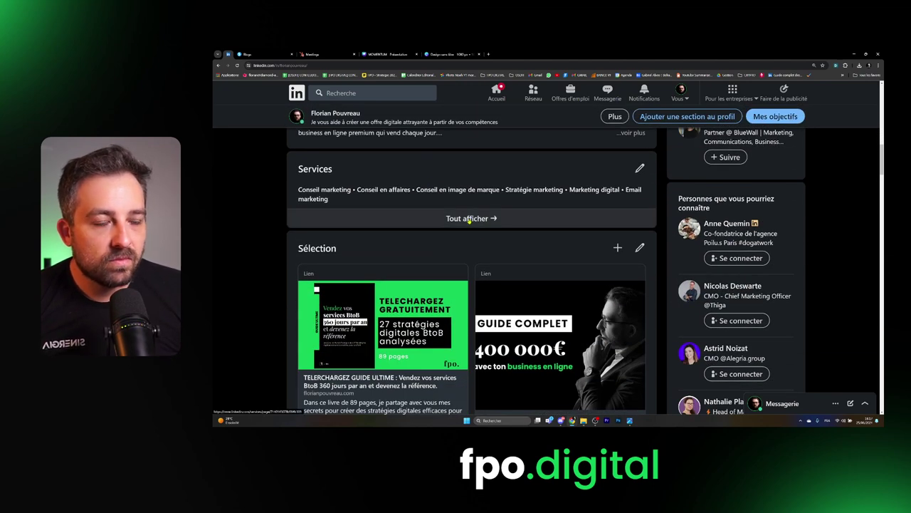
{"action": "scroll", "coordinate": [468, 221], "scroll_direction": "down", "scroll_amount": 5}
{"action": "left_click", "coordinate": [443, 335]}
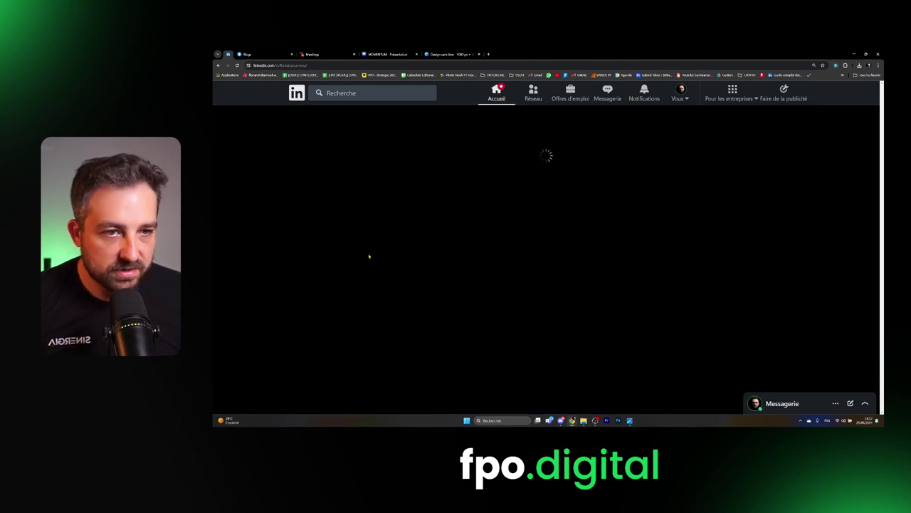
{"action": "scroll", "coordinate": [499, 295], "scroll_direction": "down", "scroll_amount": 5}
{"action": "scroll", "coordinate": [496, 301], "scroll_direction": "down", "scroll_amount": 3}
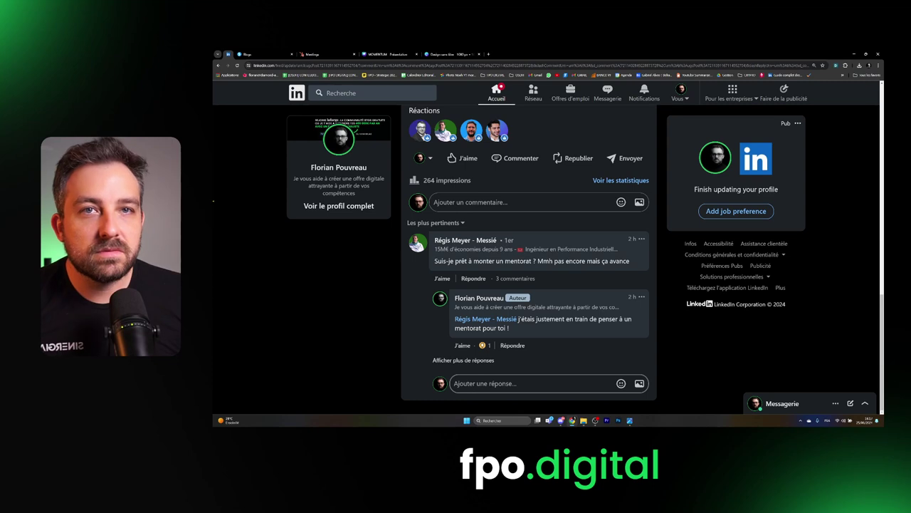
{"action": "left_click", "coordinate": [348, 183]}
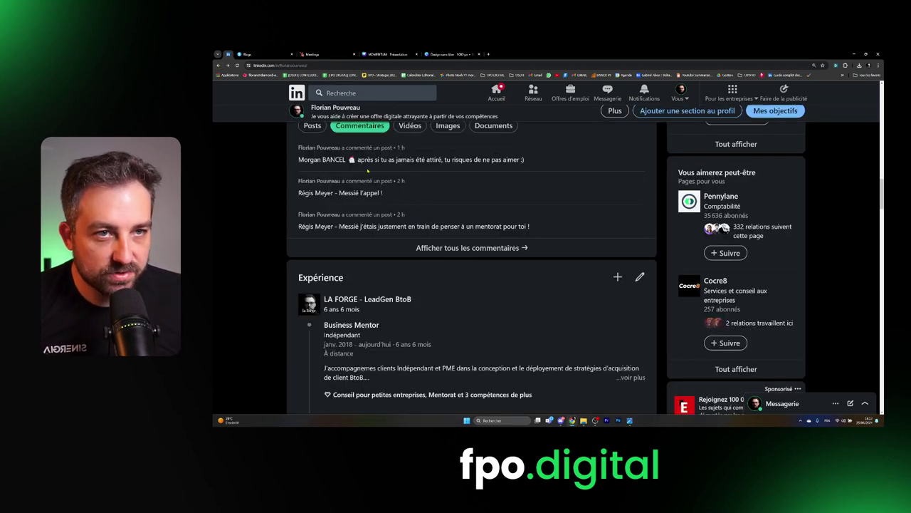
{"action": "scroll", "coordinate": [567, 211], "scroll_direction": "up", "scroll_amount": 10}
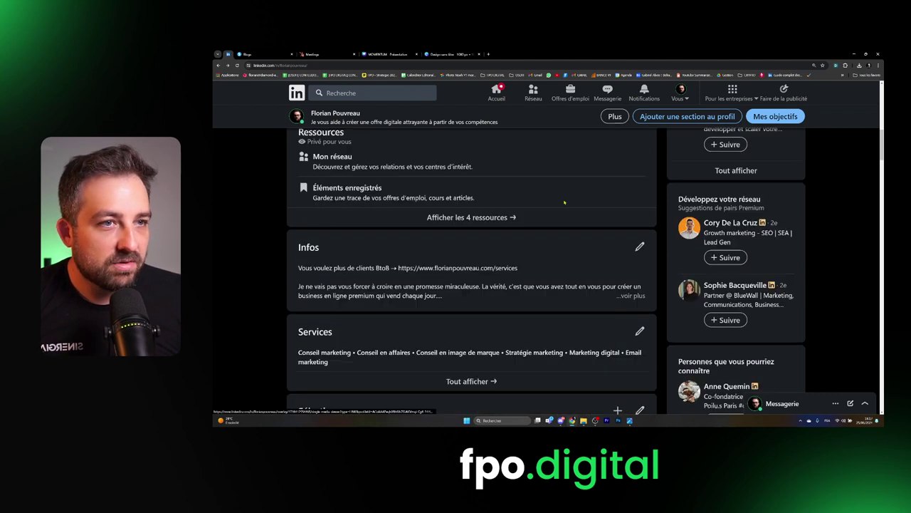
{"action": "scroll", "coordinate": [567, 211], "scroll_direction": "up", "scroll_amount": 4}
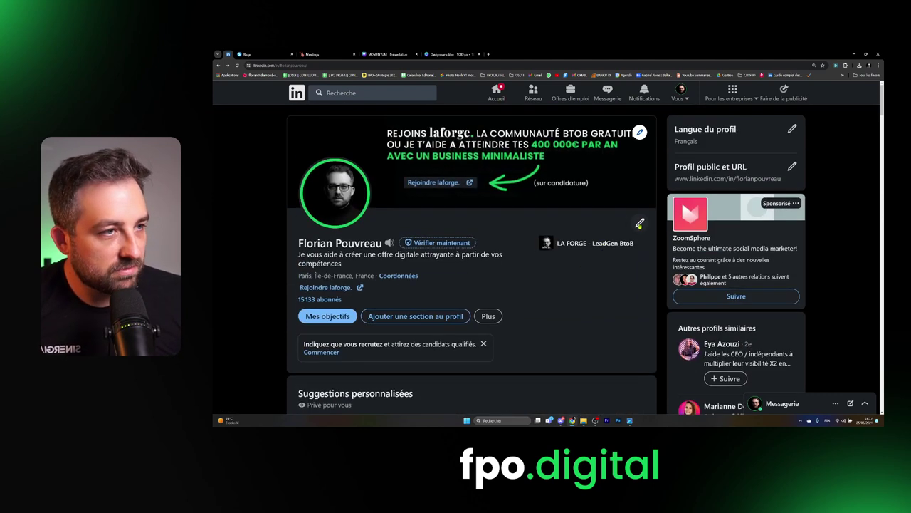
- Open the profile introduction for editing, try replacing the headline's opening words, and re-enter them as "Je vous aide à créer"
{"action": "left_click", "coordinate": [636, 223]}
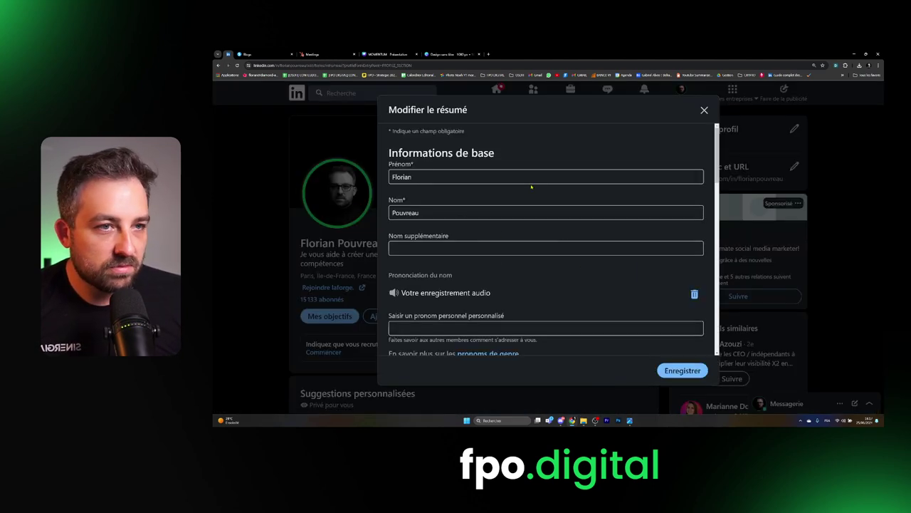
{"action": "scroll", "coordinate": [474, 306], "scroll_direction": "down", "scroll_amount": 4}
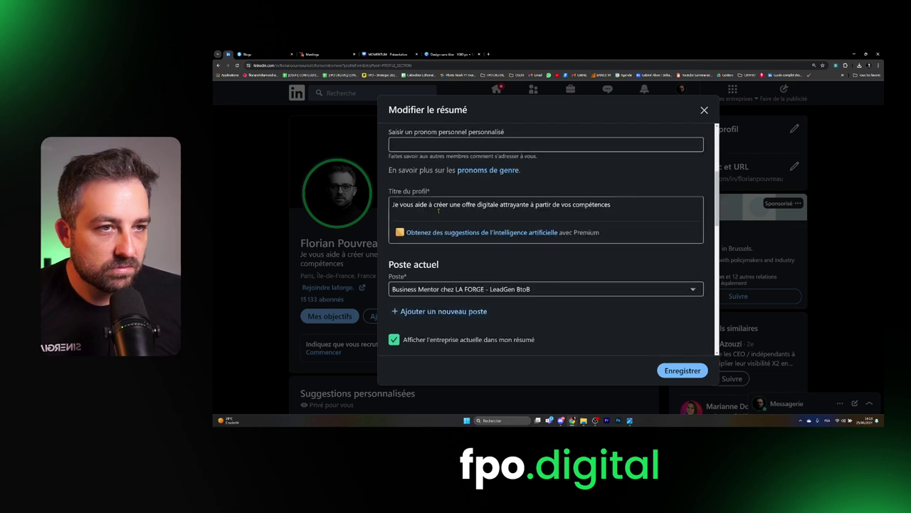
{"action": "left_click_drag", "start_coordinate": [451, 204], "coordinate": [368, 204]}
{"action": "type", "text": "Créon"}
{"action": "key", "text": "BackSpace"}
{"action": "key", "text": "BackSpace"}
{"action": "key", "text": "BackSpace"}
{"action": "key", "text": "BackSpace"}
{"action": "key", "text": "BackSpace"}
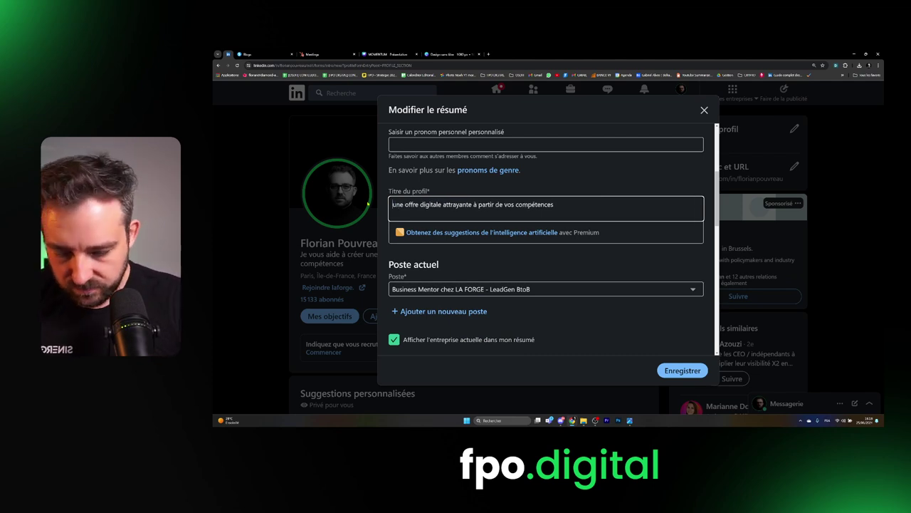
{"action": "type", "text": "Je vous aide"}
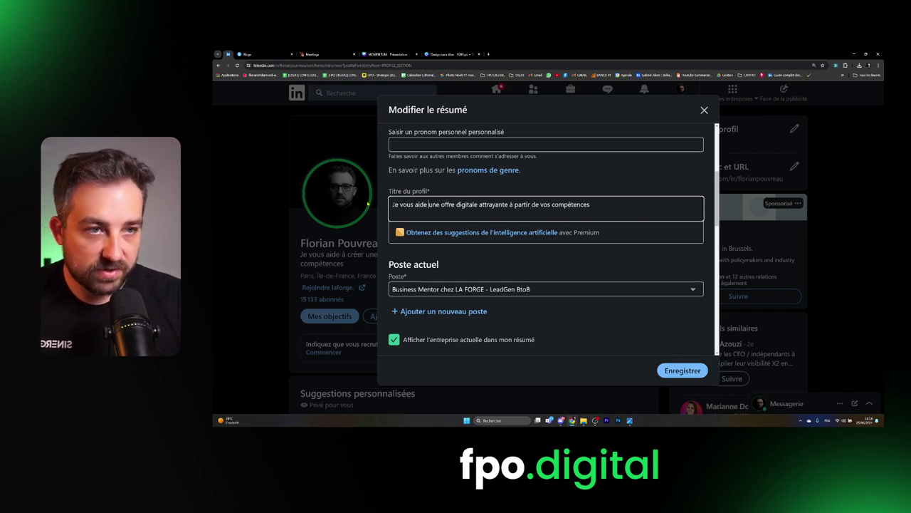
{"action": "type", "text": " à "}
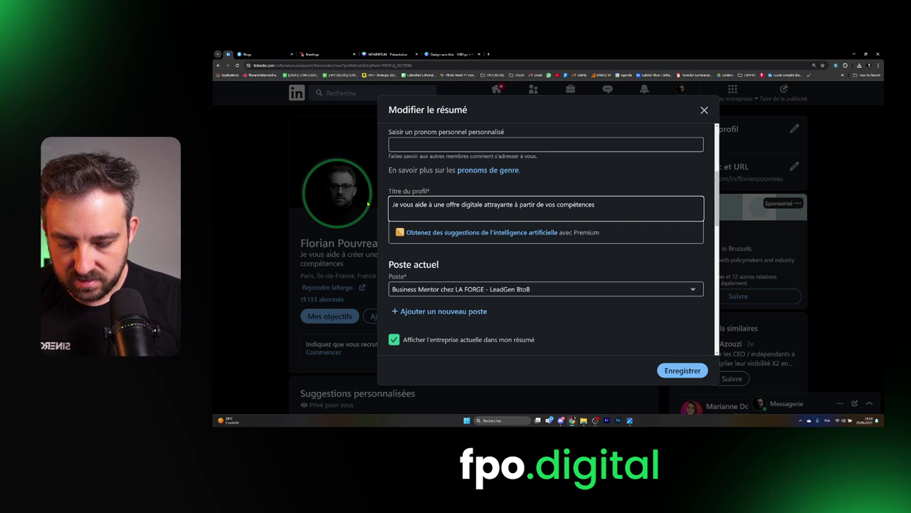
{"action": "type", "text": "créer"}
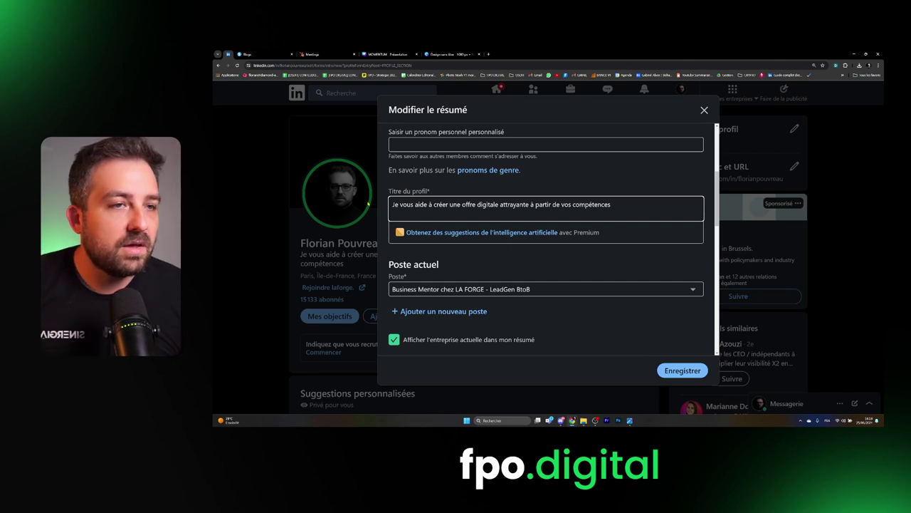
- Replace "une offre digitale attrayante" in the headline with "un mentorat en ligne" and save the introduction
{"action": "left_click_drag", "start_coordinate": [458, 205], "coordinate": [529, 205]}
{"action": "key", "text": "BackSpace"}
{"action": "type", "text": "mentorat"}
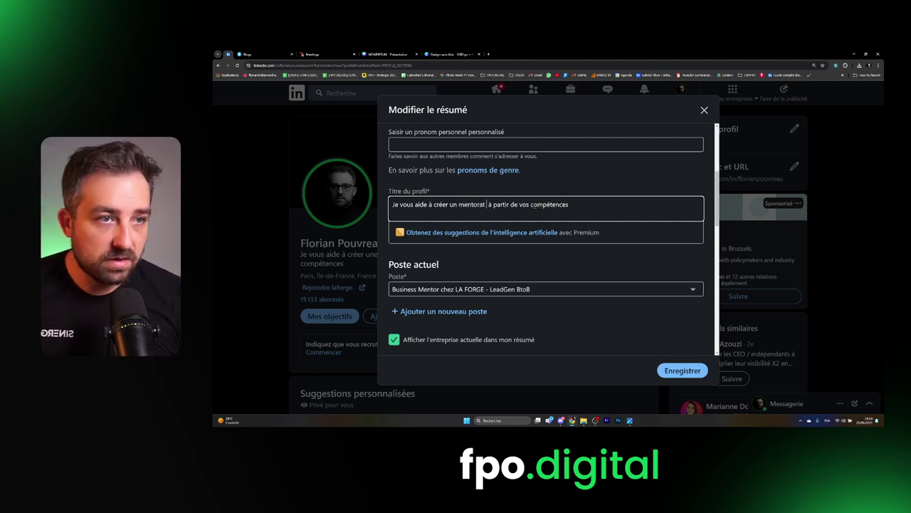
{"action": "type", "text": " en ligne"}
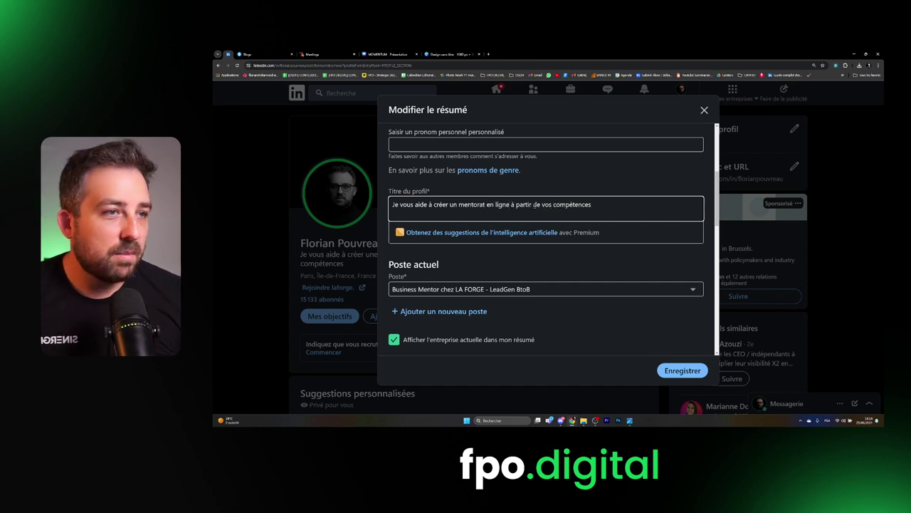
{"action": "left_click", "coordinate": [682, 370]}
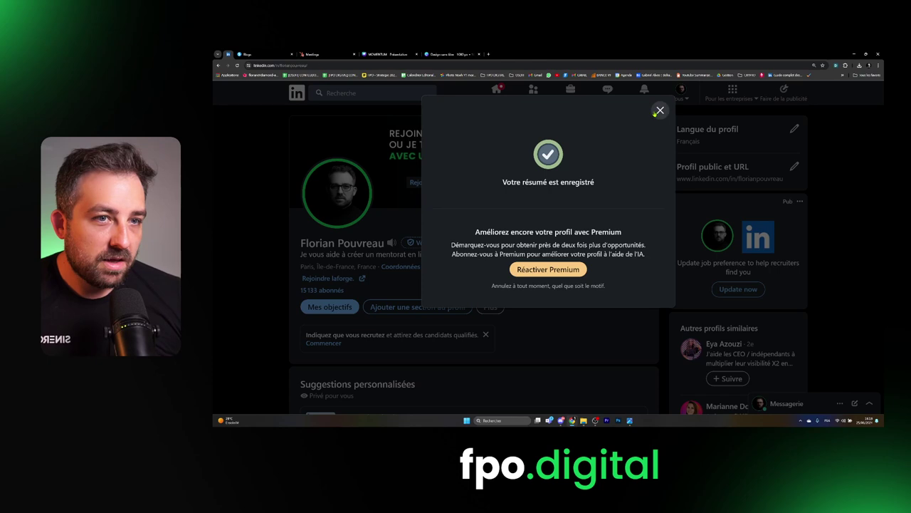
{"action": "left_click", "coordinate": [660, 110]}
- Reopen the profile introduction for editing and look through its fields, returning to the headline
{"action": "left_click", "coordinate": [641, 223]}
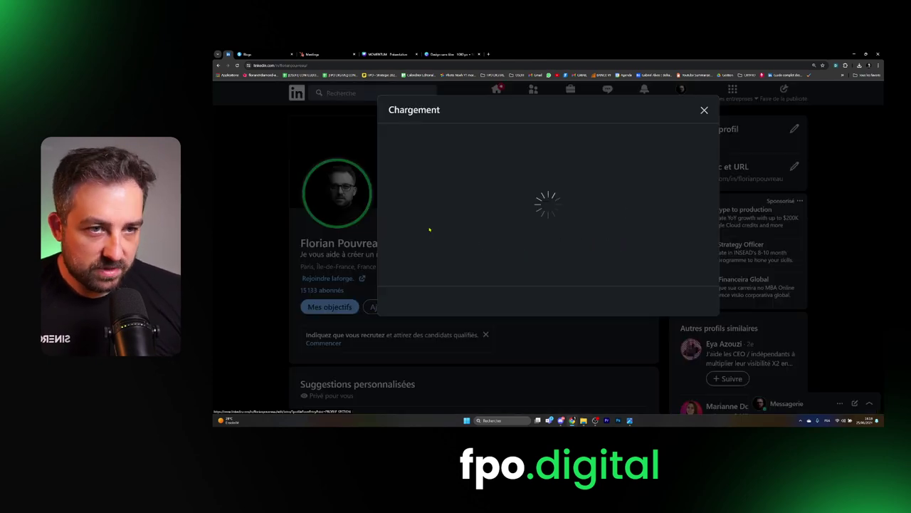
{"action": "scroll", "coordinate": [448, 283], "scroll_direction": "down", "scroll_amount": 3}
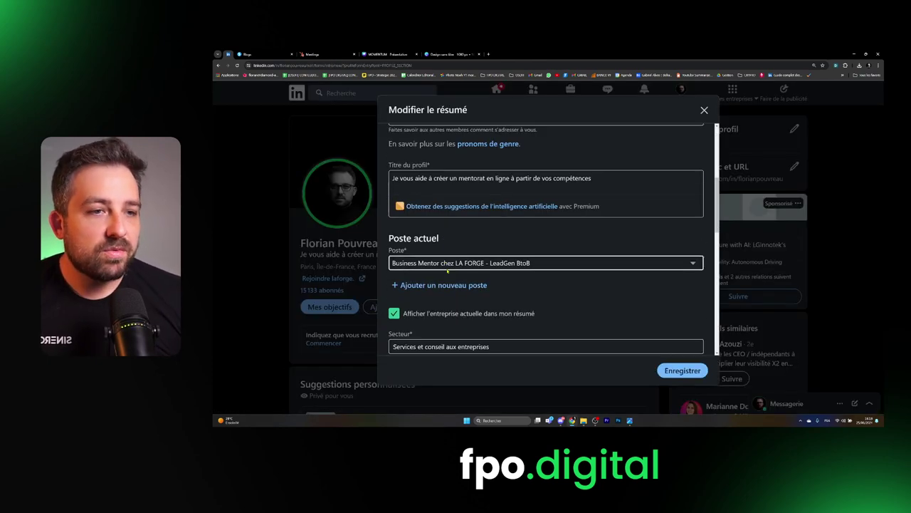
{"action": "scroll", "coordinate": [434, 264], "scroll_direction": "down", "scroll_amount": 3}
{"action": "scroll", "coordinate": [458, 252], "scroll_direction": "down", "scroll_amount": 1}
{"action": "scroll", "coordinate": [458, 251], "scroll_direction": "down", "scroll_amount": 3}
{"action": "scroll", "coordinate": [468, 249], "scroll_direction": "up", "scroll_amount": 4}
{"action": "scroll", "coordinate": [468, 249], "scroll_direction": "up", "scroll_amount": 5}
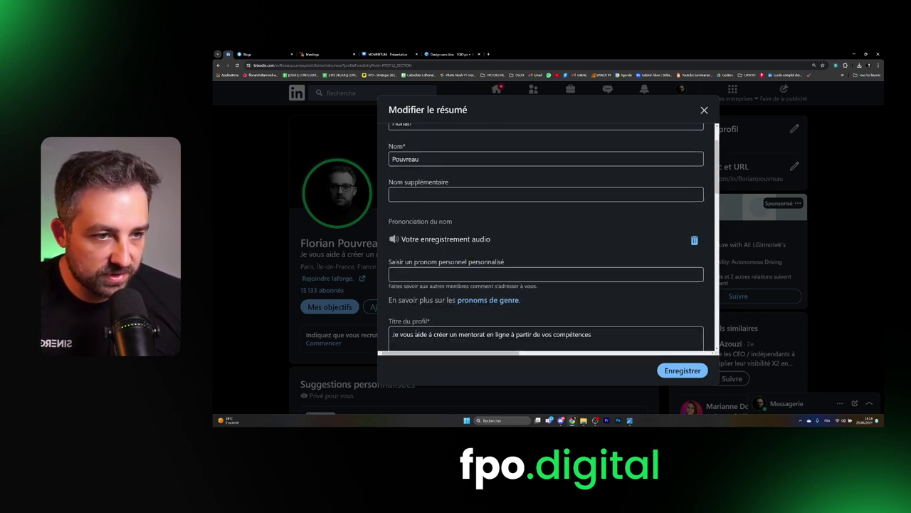
- Change the headline to "Je vous aide à faire 30000€/mois en créant une offre digitale" and save it
{"action": "left_click_drag", "start_coordinate": [433, 334], "coordinate": [613, 331]}
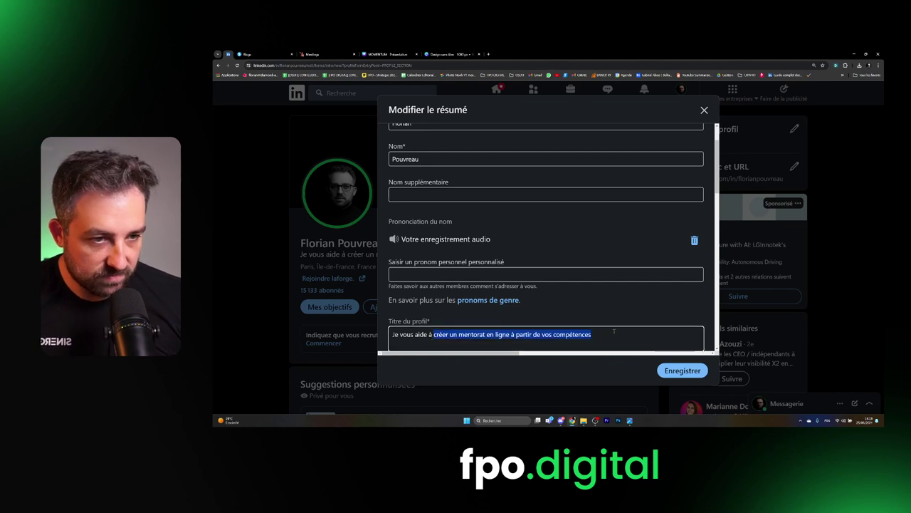
{"action": "type", "text": "faire 30000"}
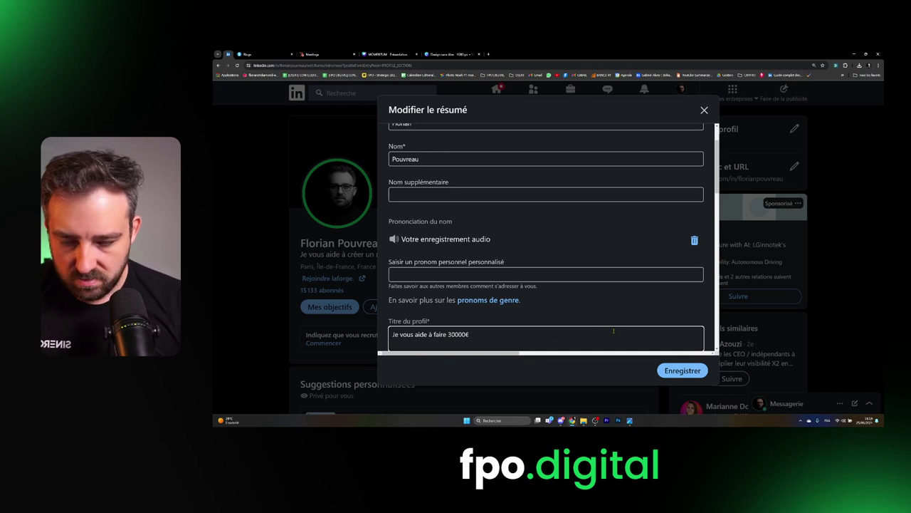
{"action": "type", "text": "€/mois "}
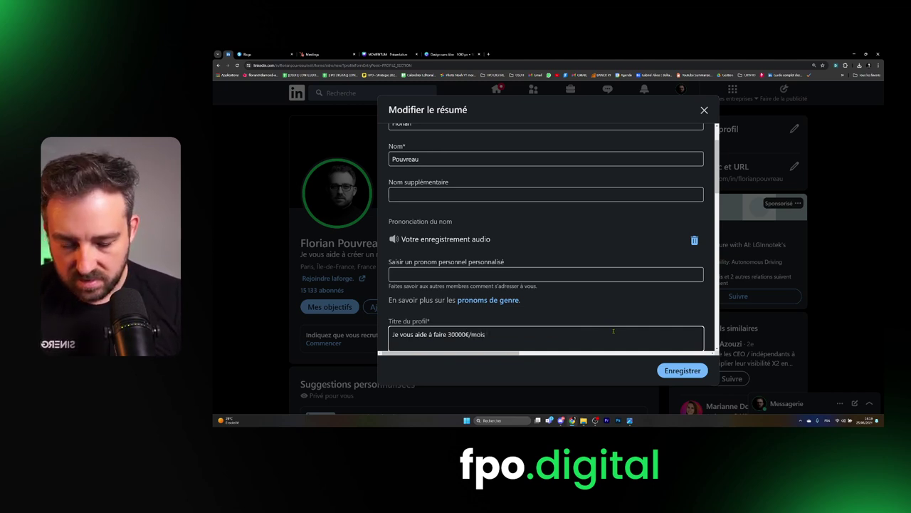
{"action": "type", "text": "en"}
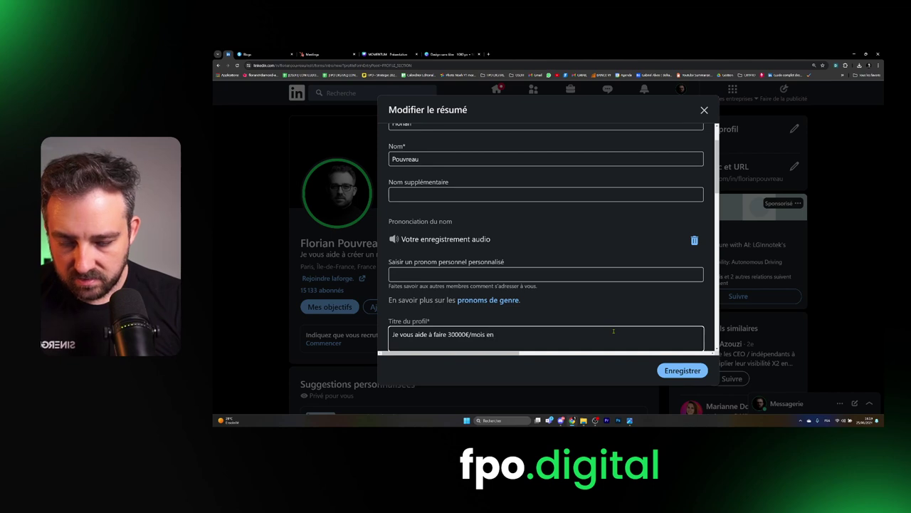
{"action": "type", "text": " créa"}
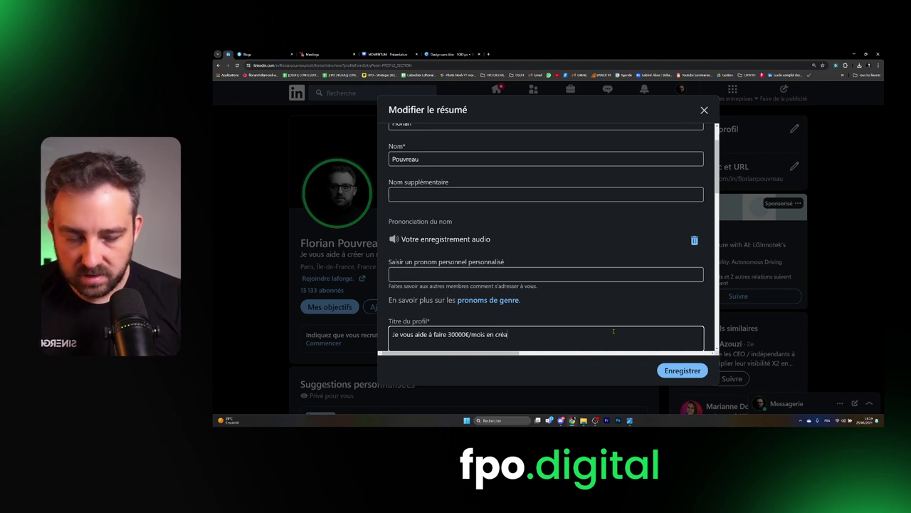
{"action": "type", "text": "nt une offre"}
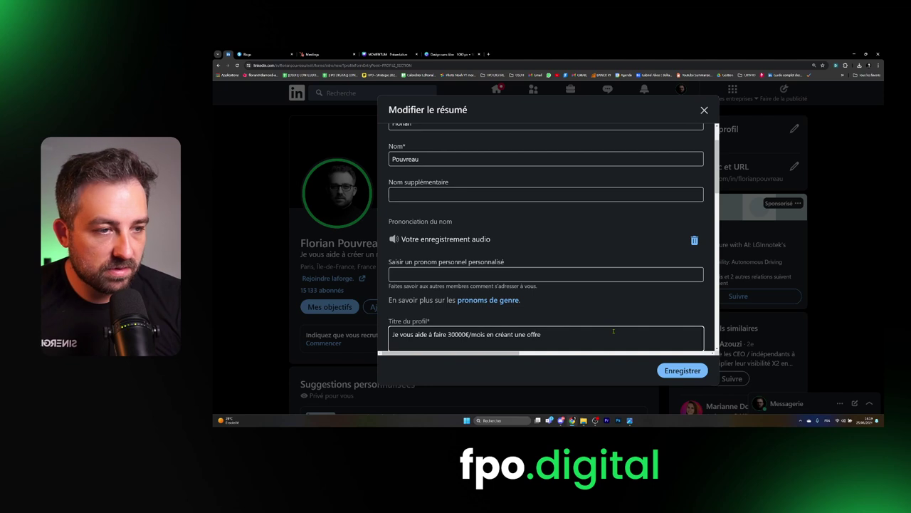
{"action": "type", "text": " digitale"}
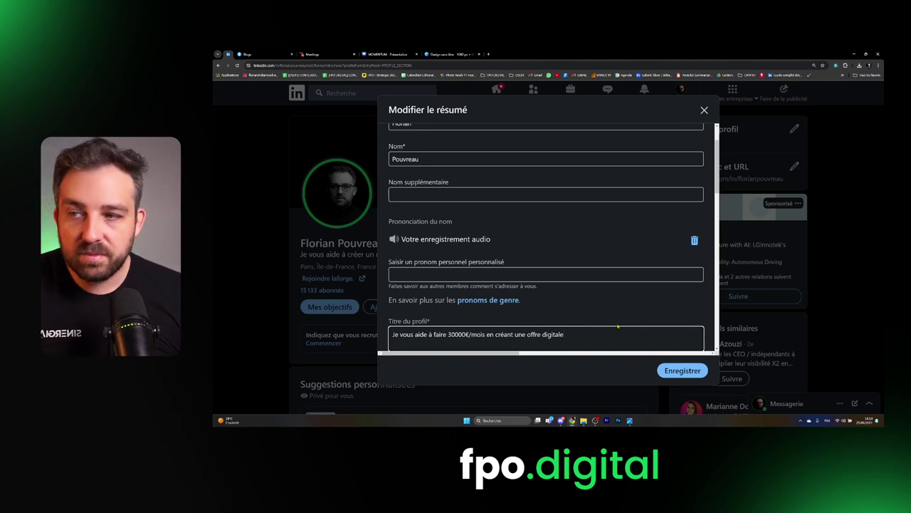
{"action": "left_click_drag", "start_coordinate": [573, 340], "coordinate": [525, 334]}
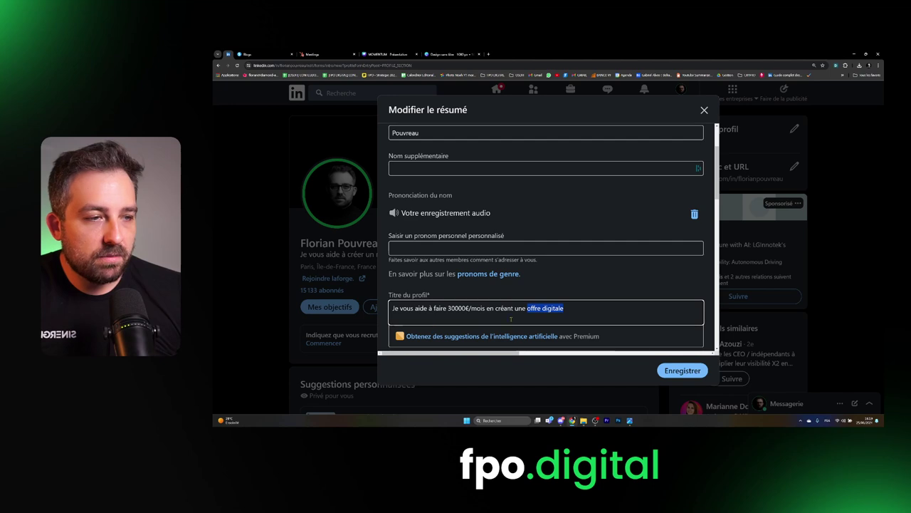
{"action": "left_click", "coordinate": [674, 370]}
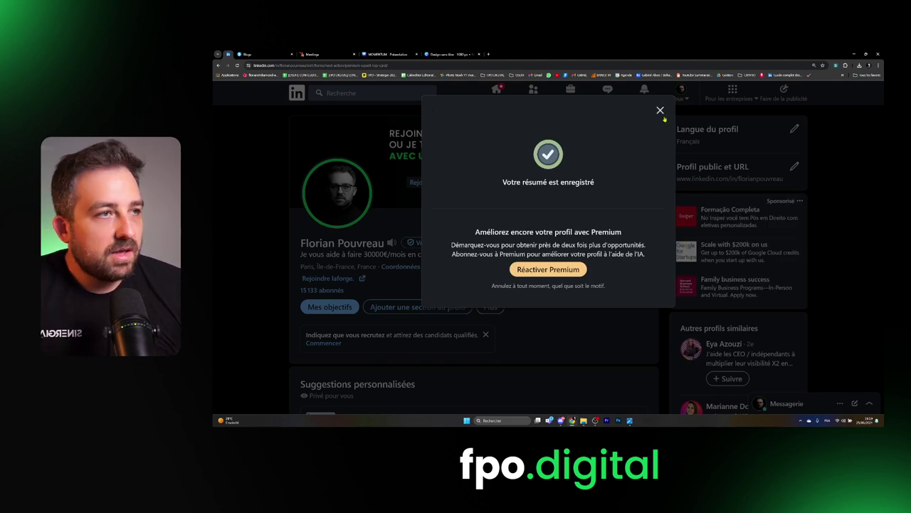
{"action": "left_click", "coordinate": [661, 110]}
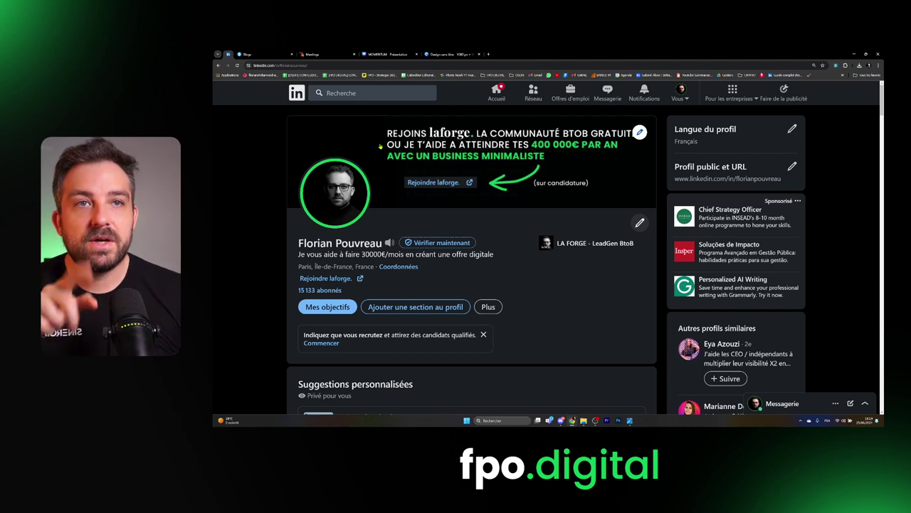
- Switch to HubSpot, dismiss the embedded widget dialog, and close the Canva design page
{"action": "left_click", "coordinate": [319, 54]}
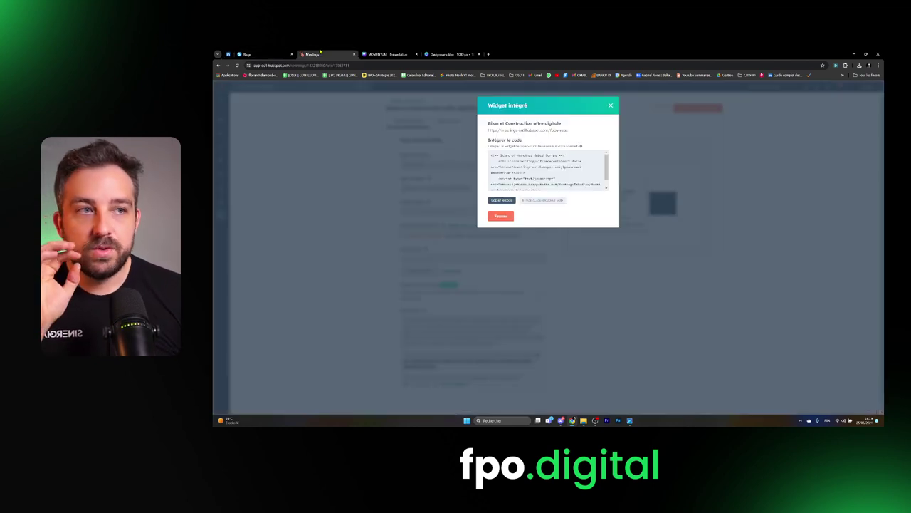
{"action": "left_click", "coordinate": [611, 106]}
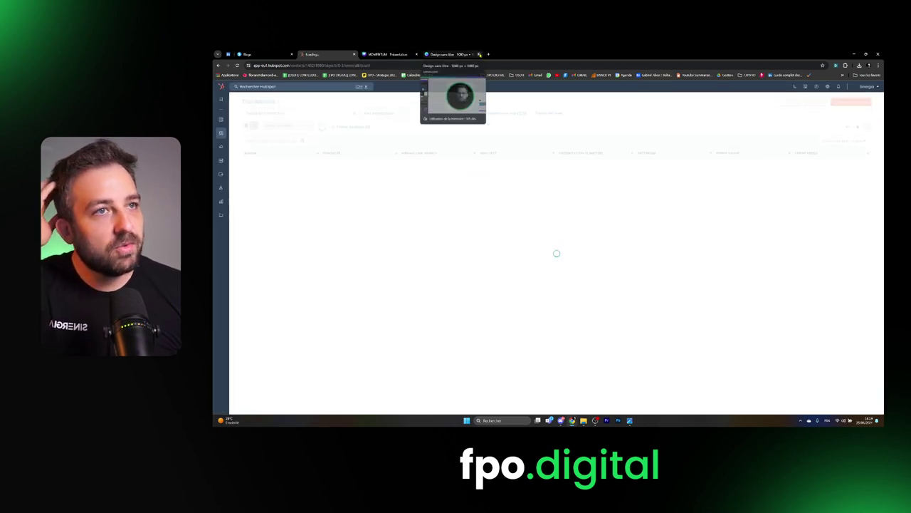
{"action": "left_click", "coordinate": [479, 55]}
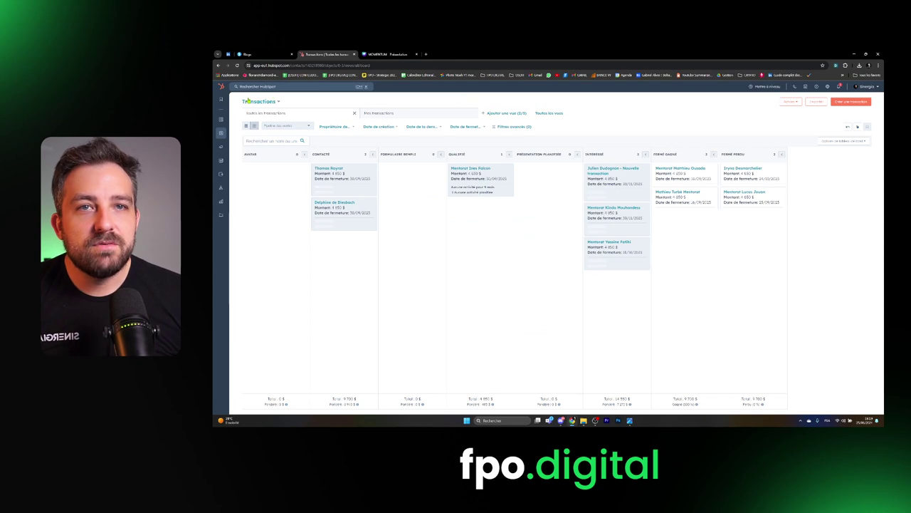
- Open the "Bilan et Construction offre digitale" meeting from the meeting scheduler and review its automation and scheduling settings
{"action": "mouse_move", "coordinate": [230, 218]}
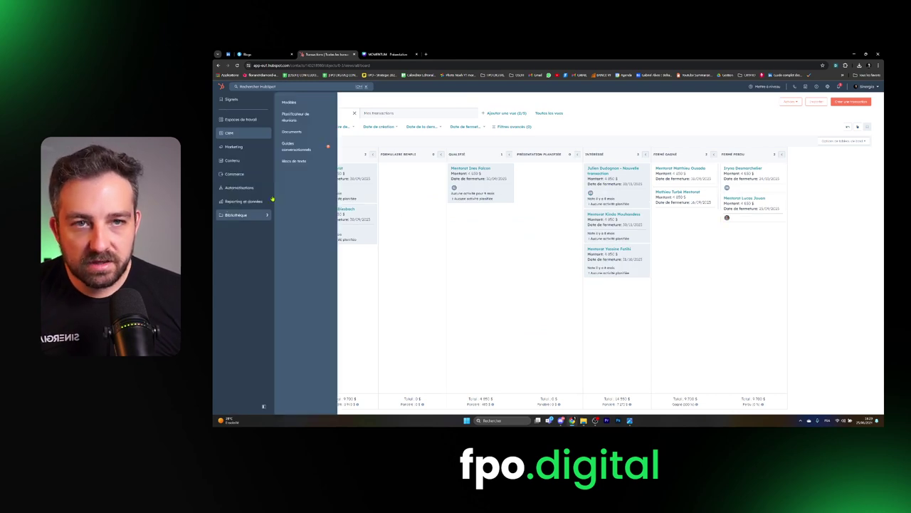
{"action": "left_click", "coordinate": [294, 118]}
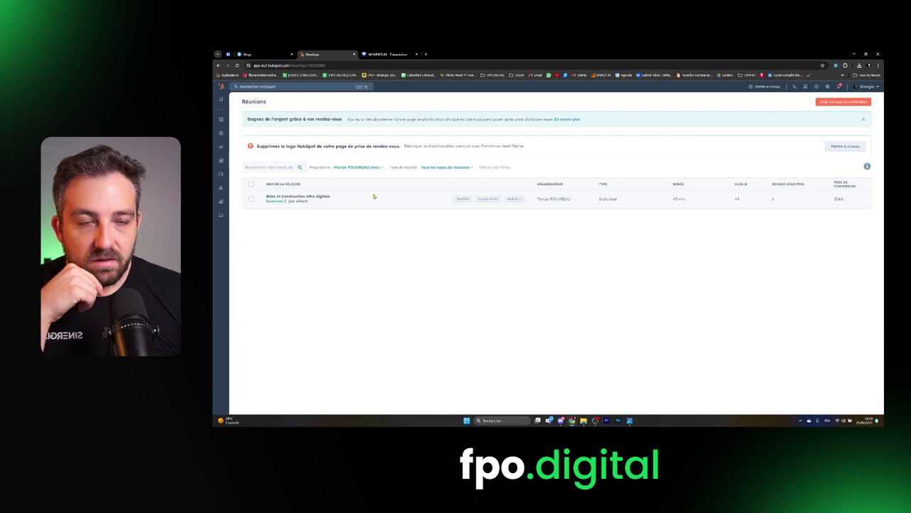
{"action": "left_click", "coordinate": [461, 198]}
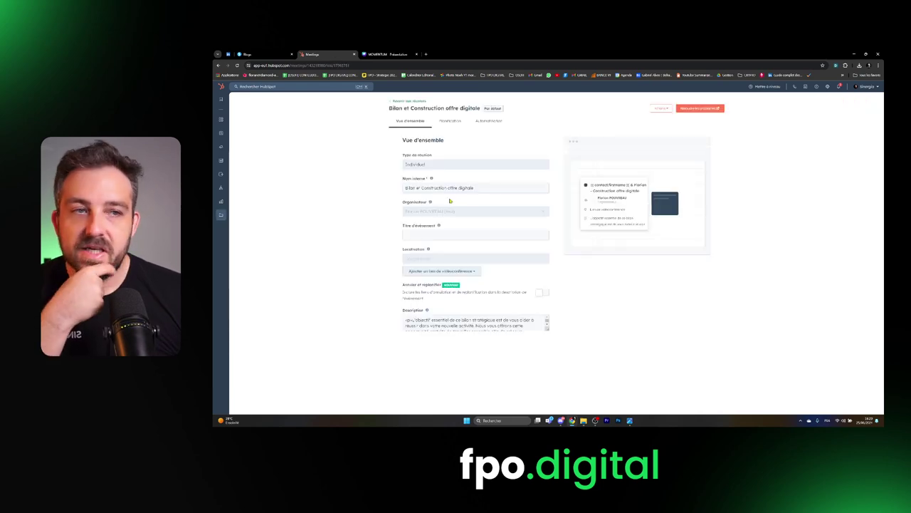
{"action": "left_click", "coordinate": [480, 122]}
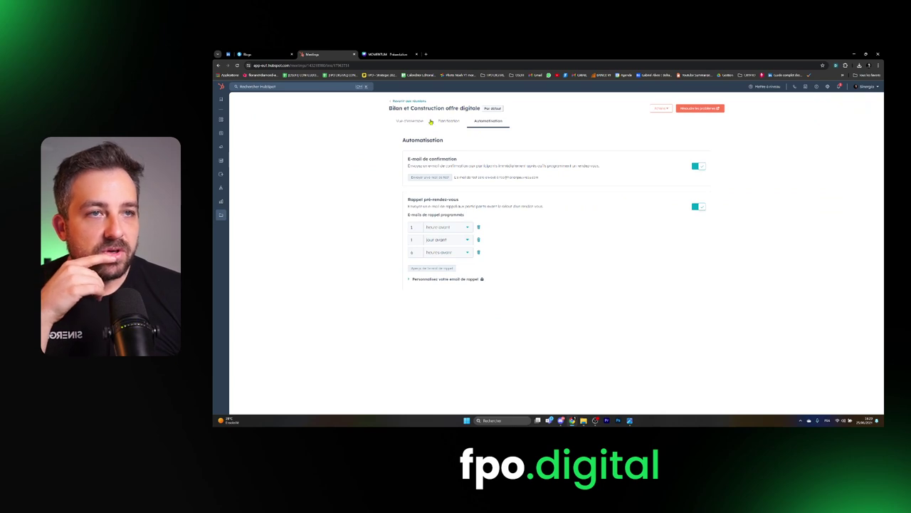
{"action": "left_click", "coordinate": [450, 121]}
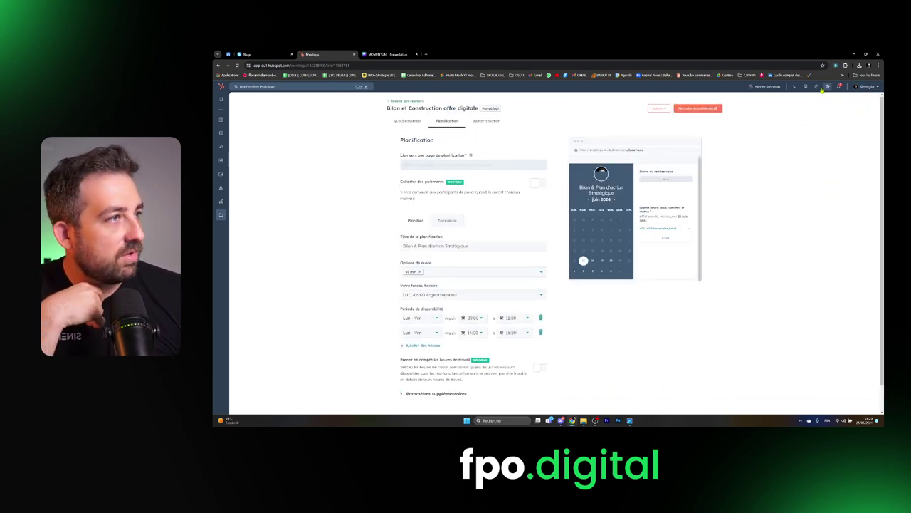
- Open the calendar preferences and examine the connected Google account, calendar synchronization and scheduling page options
{"action": "left_click", "coordinate": [828, 87]}
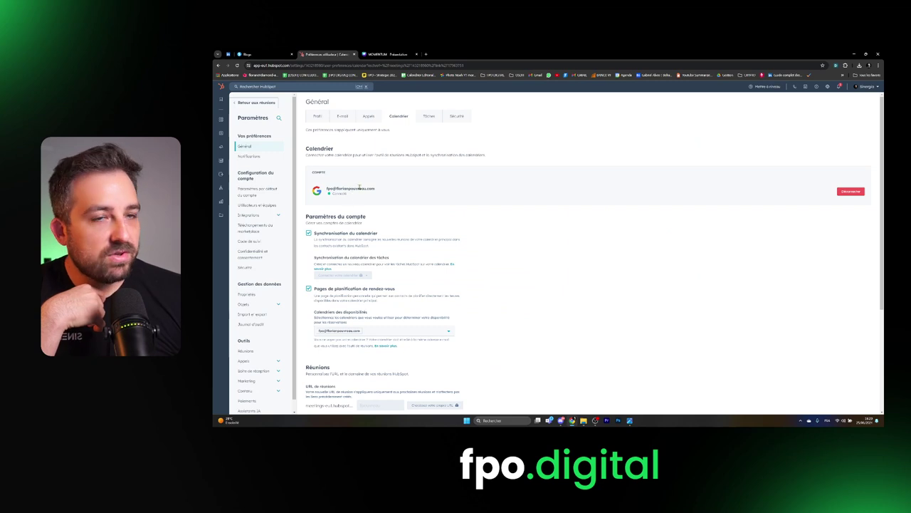
{"action": "left_click_drag", "start_coordinate": [376, 189], "coordinate": [326, 189]}
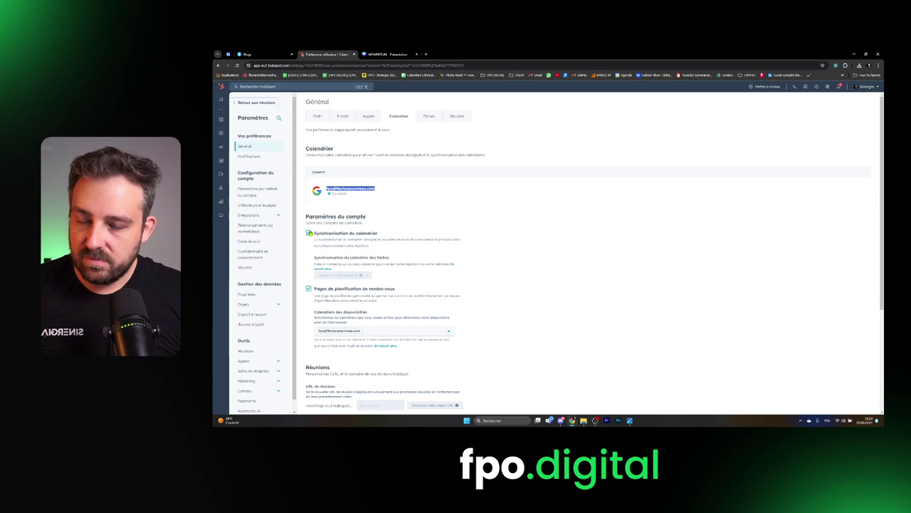
{"action": "key", "text": "ctrl+plus"}
{"action": "key", "text": "ctrl+plus"}
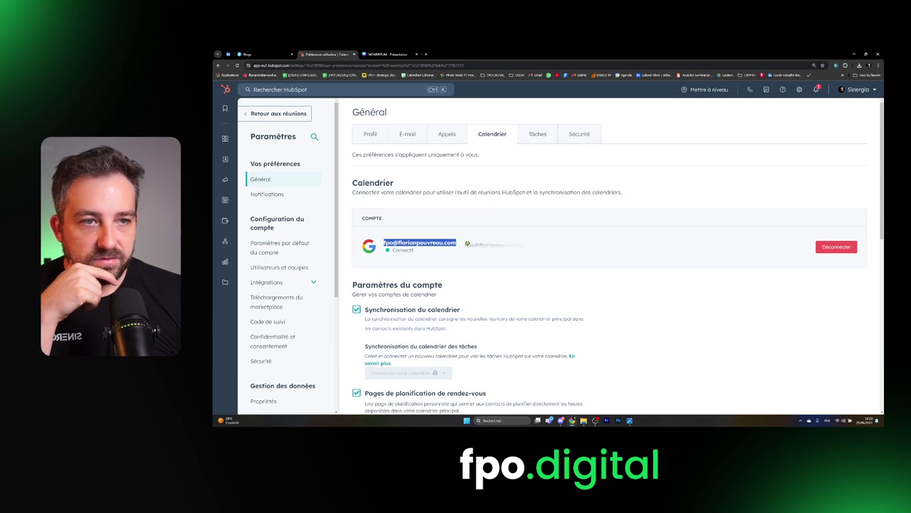
{"action": "scroll", "coordinate": [468, 245], "scroll_direction": "down", "scroll_amount": 1}
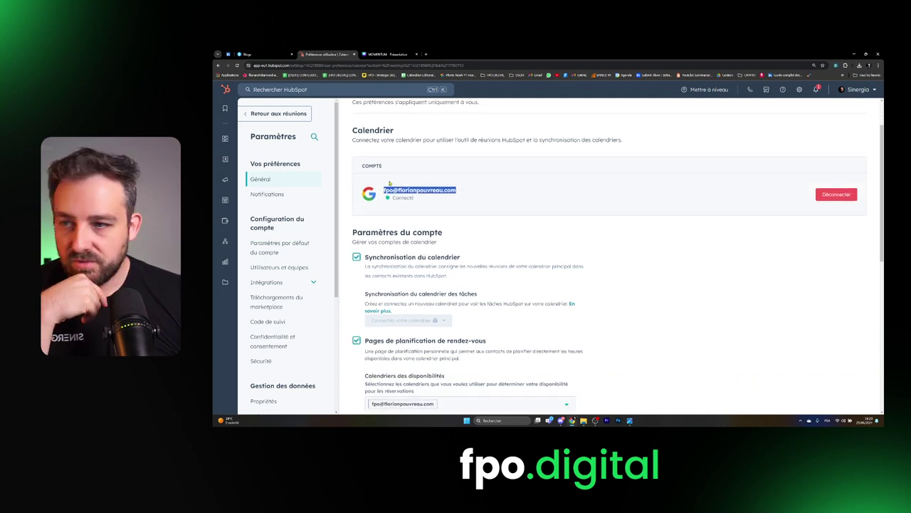
{"action": "scroll", "coordinate": [397, 184], "scroll_direction": "down", "scroll_amount": 1}
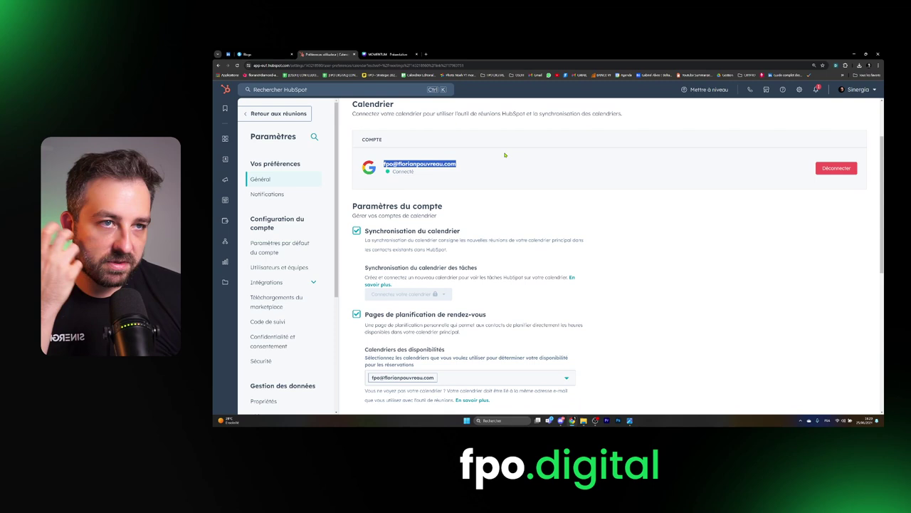
{"action": "scroll", "coordinate": [416, 179], "scroll_direction": "down", "scroll_amount": 3}
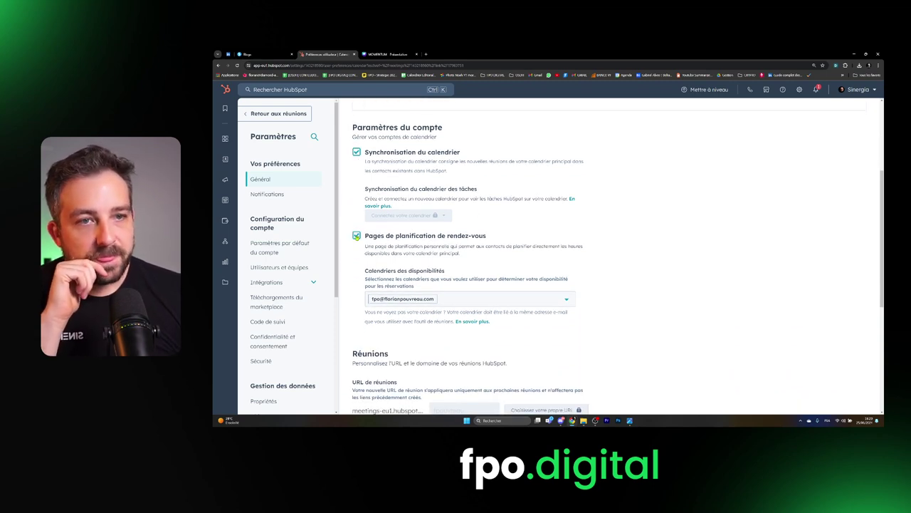
{"action": "scroll", "coordinate": [456, 242], "scroll_direction": "up", "scroll_amount": 3}
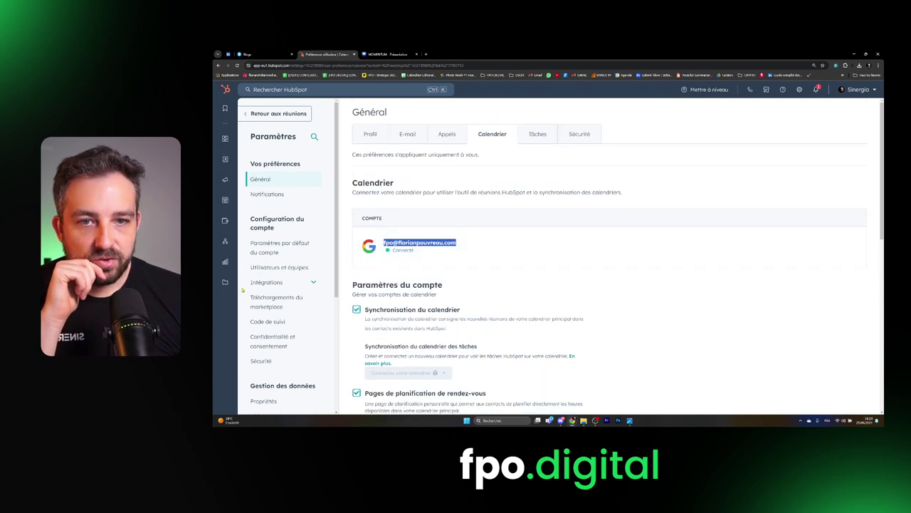
- Return to the meeting scheduler and open the "Bilan et Construction offre digitale" meeting for editing
{"action": "mouse_move", "coordinate": [228, 282]}
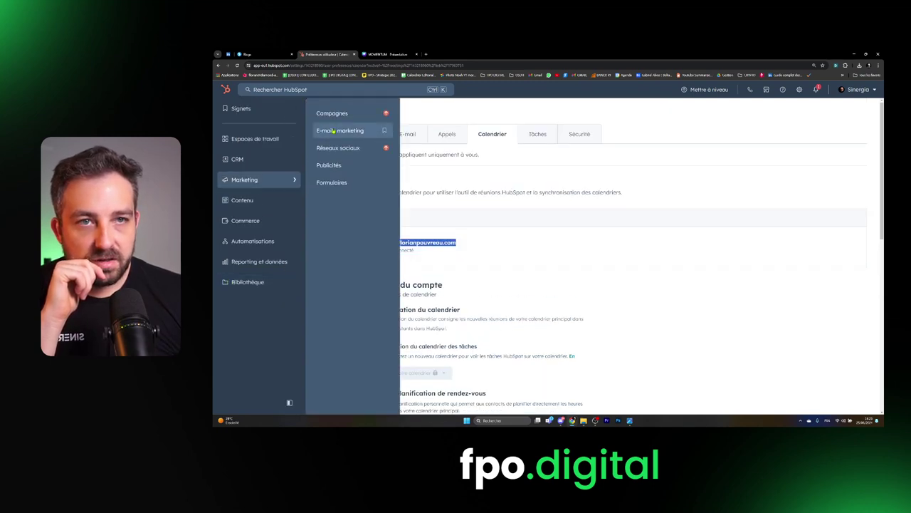
{"action": "mouse_move", "coordinate": [289, 282]}
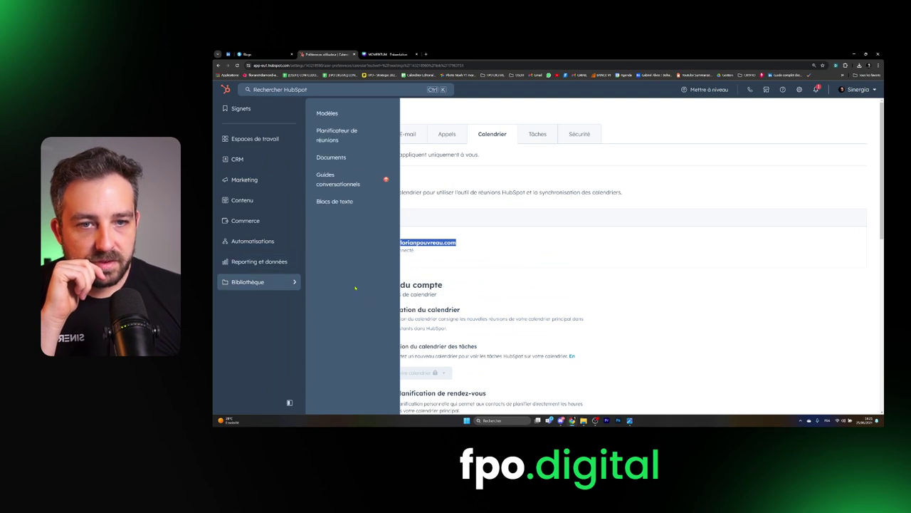
{"action": "left_click", "coordinate": [362, 140]}
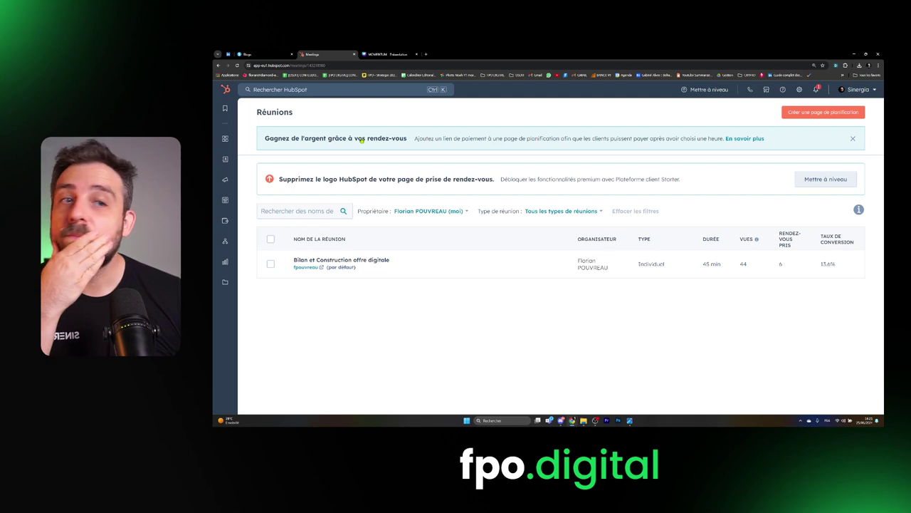
{"action": "mouse_move", "coordinate": [374, 261]}
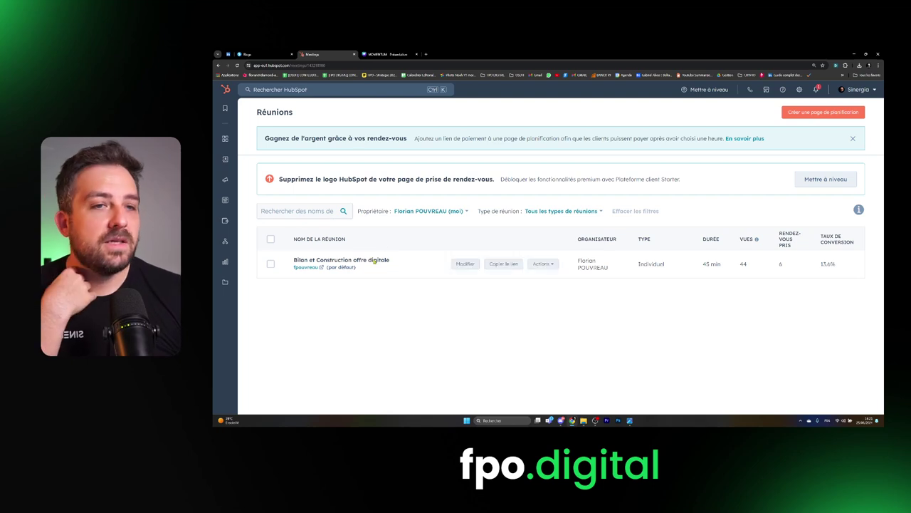
{"action": "left_click", "coordinate": [464, 264]}
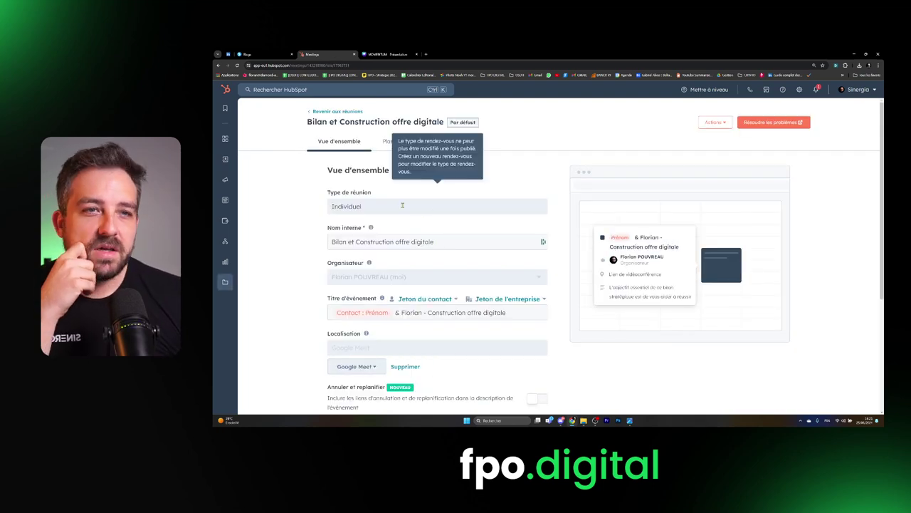
- Review the meeting's internal name and the wording and contact token of its event title
{"action": "left_click_drag", "start_coordinate": [444, 241], "coordinate": [331, 241]}
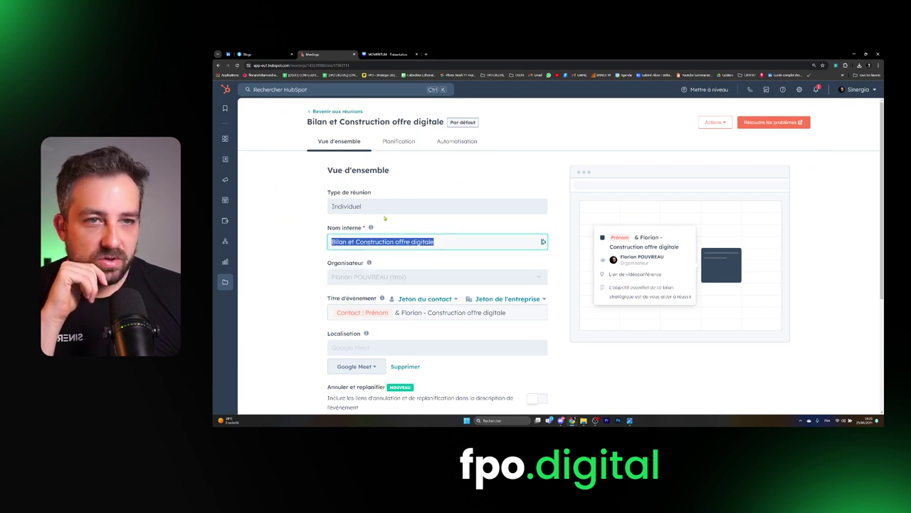
{"action": "left_click", "coordinate": [296, 234]}
{"action": "scroll", "coordinate": [297, 233], "scroll_direction": "down", "scroll_amount": 1}
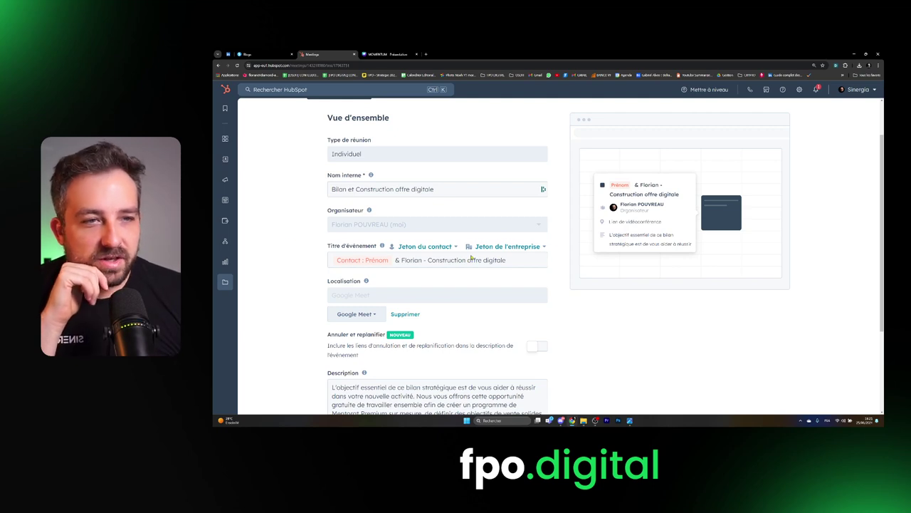
{"action": "left_click_drag", "start_coordinate": [505, 260], "coordinate": [395, 260]}
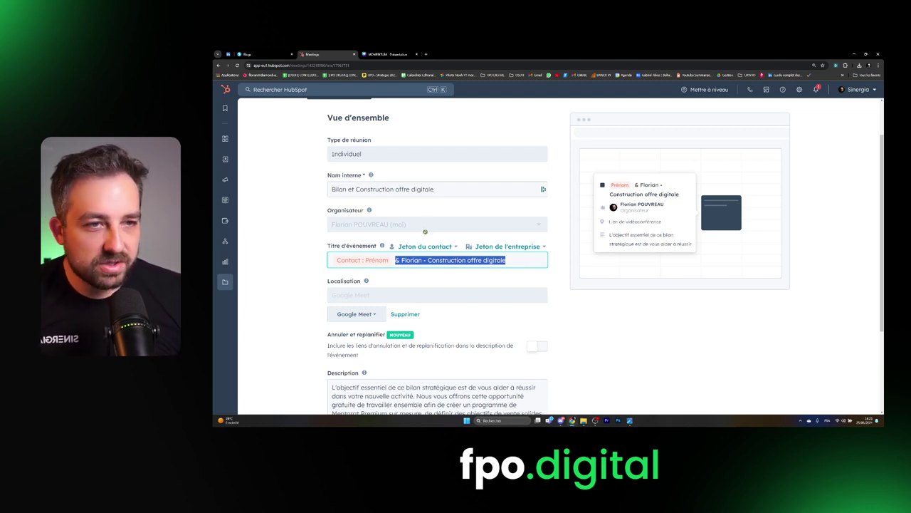
{"action": "left_click", "coordinate": [356, 259]}
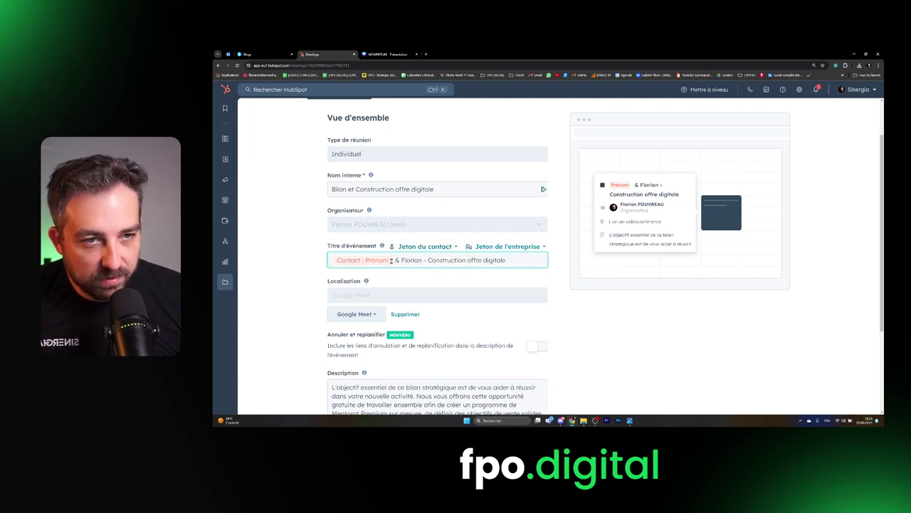
- Delete and reinsert the contact first-name token at the start of the event title, and choose Google Meet as the location
{"action": "left_click_drag", "start_coordinate": [391, 260], "coordinate": [301, 259]}
{"action": "key", "text": "BackSpace"}
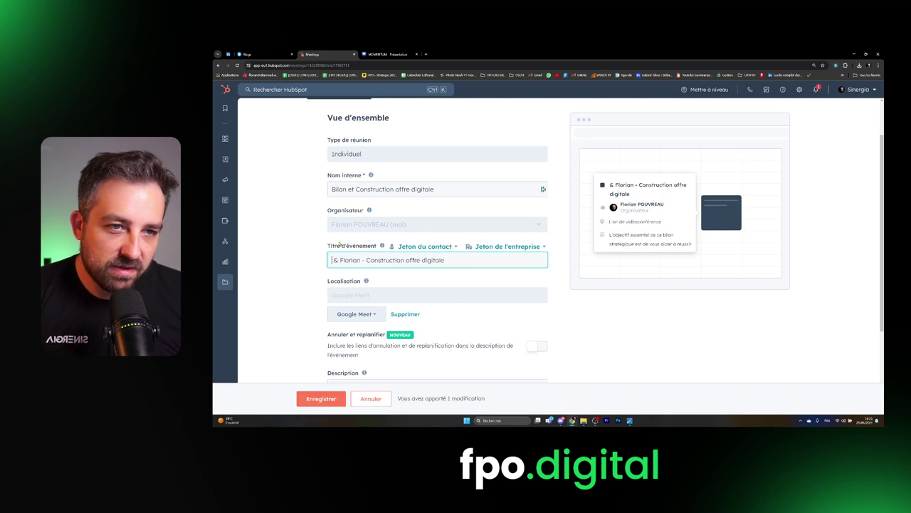
{"action": "left_click", "coordinate": [412, 246]}
{"action": "left_click", "coordinate": [373, 176]}
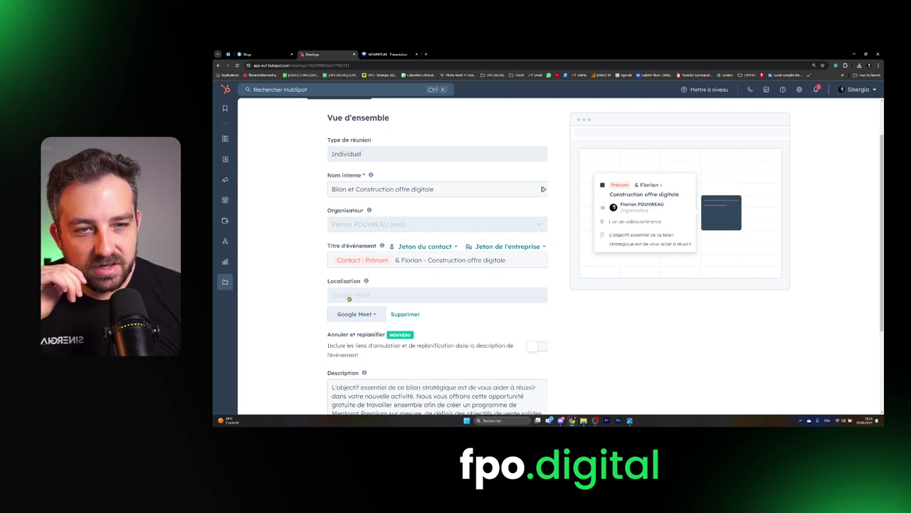
{"action": "left_click", "coordinate": [358, 312]}
{"action": "left_click", "coordinate": [340, 332]}
- After "vous aider à", rewrite the description's opening as "indentifier une offre digitale que vous pourrez vendre tous les jours grâce à vos compétences et votre expérience."
{"action": "scroll", "coordinate": [307, 262], "scroll_direction": "down", "scroll_amount": 1}
{"action": "scroll", "coordinate": [307, 262], "scroll_direction": "down", "scroll_amount": 1}
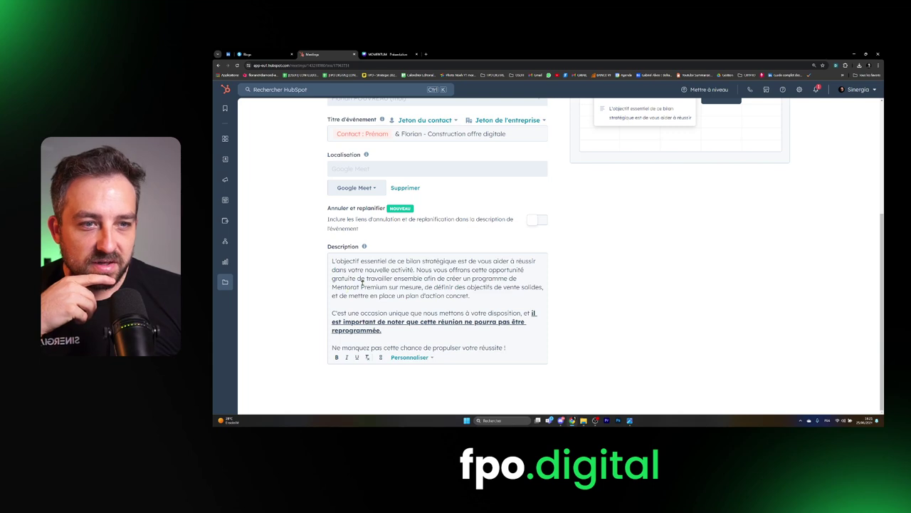
{"action": "left_click_drag", "start_coordinate": [471, 296], "coordinate": [517, 261]}
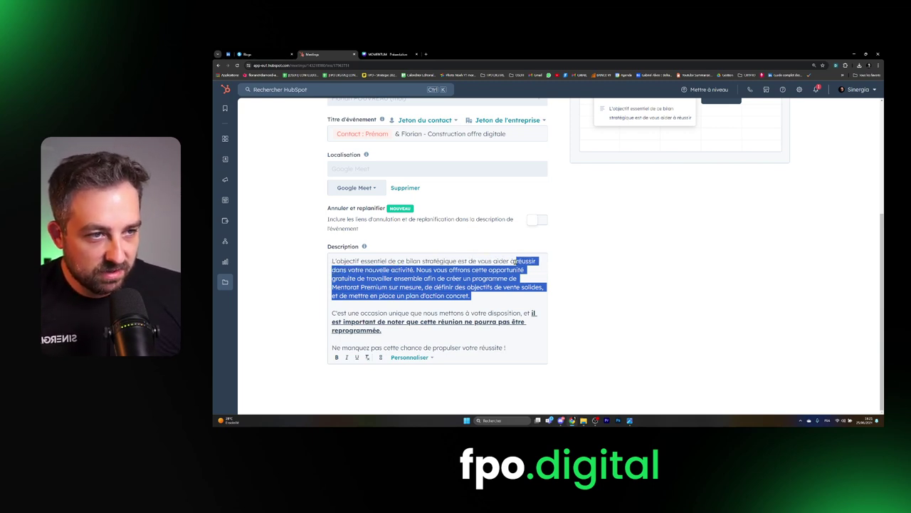
{"action": "type", "text": "indeitifier"}
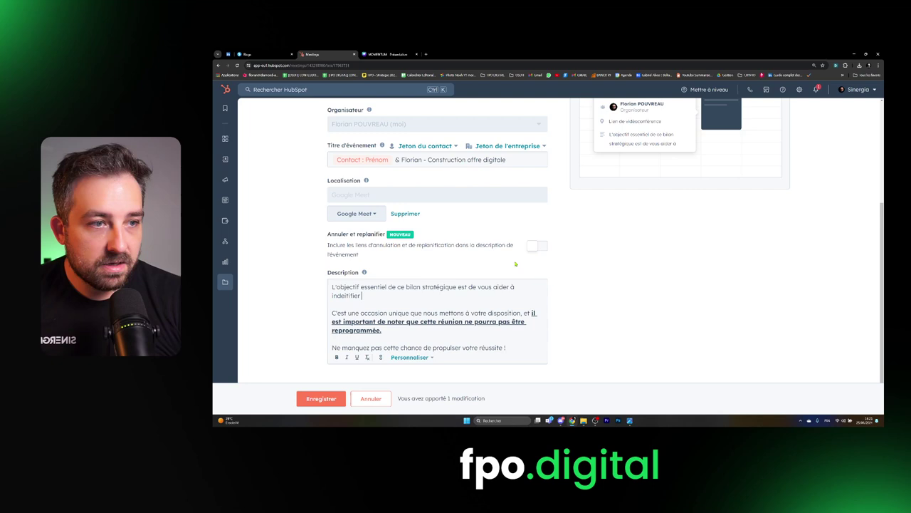
{"action": "key", "text": "BackSpace"}
{"action": "key", "text": "BackSpace"}
{"action": "key", "text": "BackSpace"}
{"action": "key", "text": "BackSpace"}
{"action": "key", "text": "BackSpace"}
{"action": "key", "text": "BackSpace"}
{"action": "key", "text": "BackSpace"}
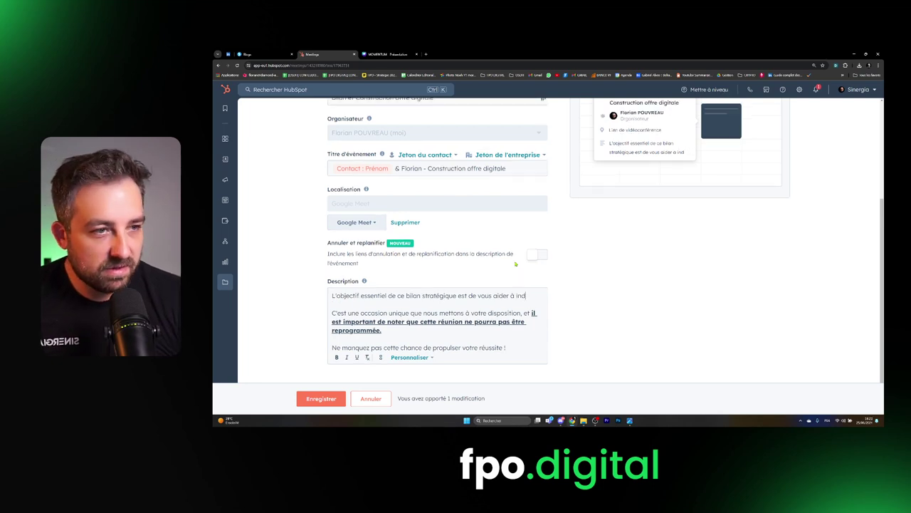
{"action": "type", "text": "ntifier "}
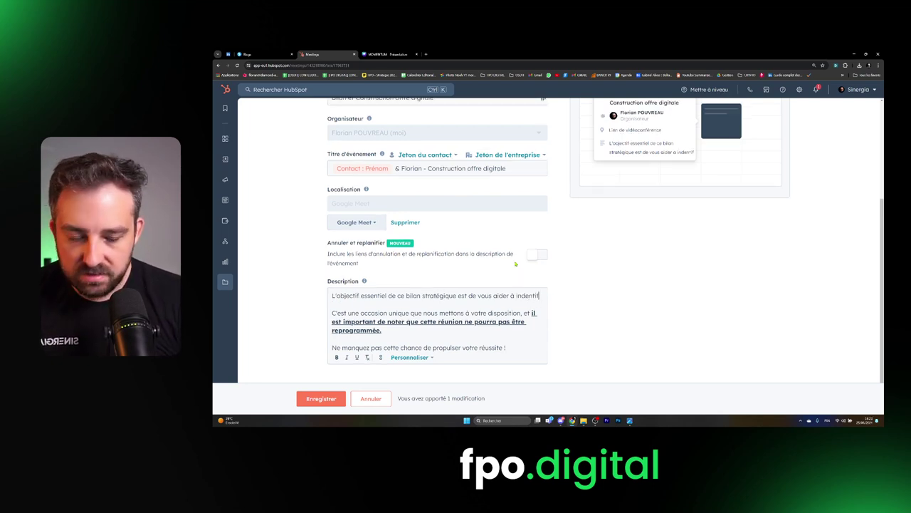
{"action": "type", "text": "une offre digital"}
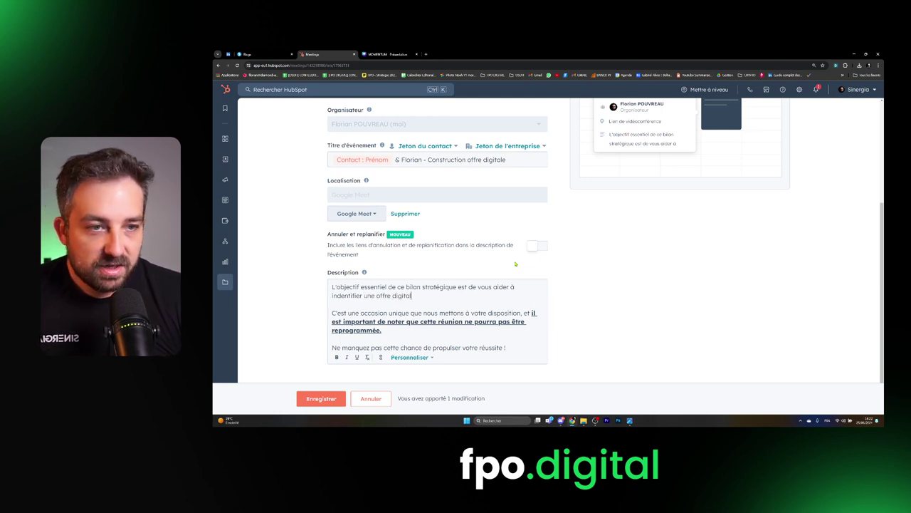
{"action": "type", "text": "e oue vous pou"}
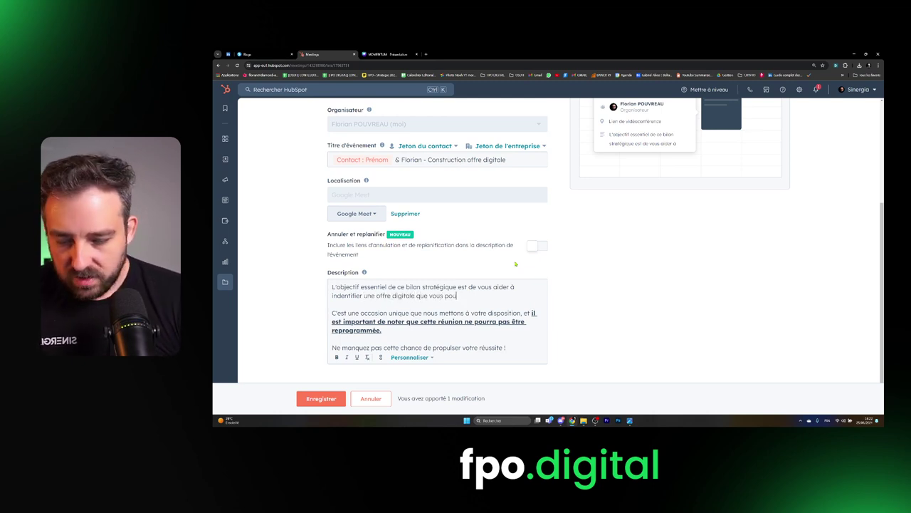
{"action": "type", "text": "rrez vendre"}
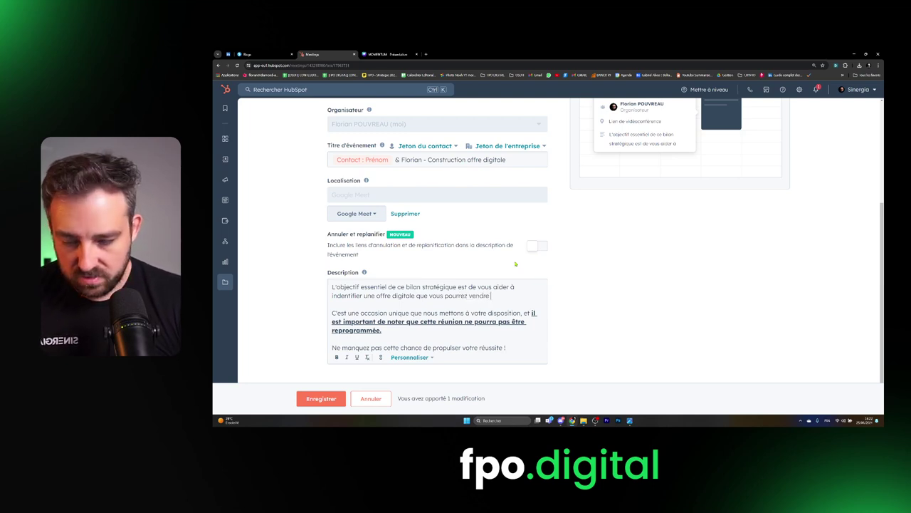
{"action": "type", "text": " tous les jours"}
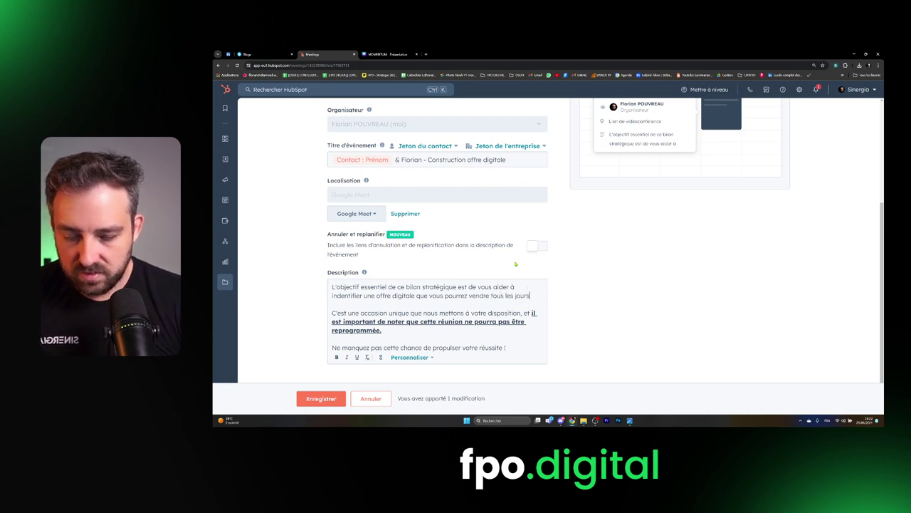
{"action": "type", "text": " grâce"}
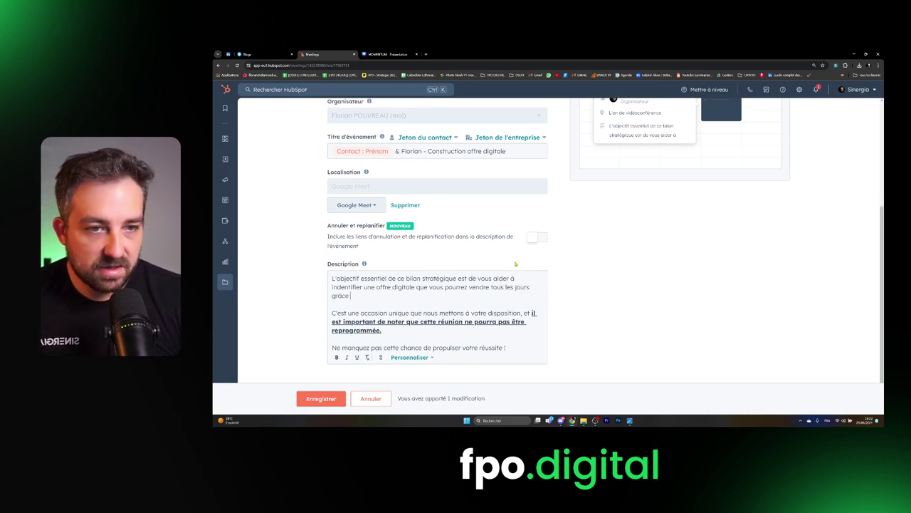
{"action": "type", "text": " à vos"}
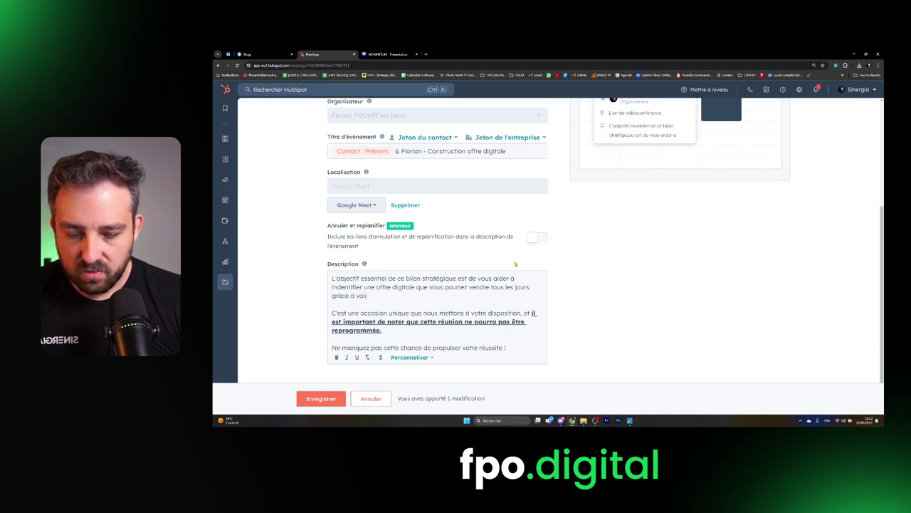
{"action": "type", "text": " compétences et votre expérience."}
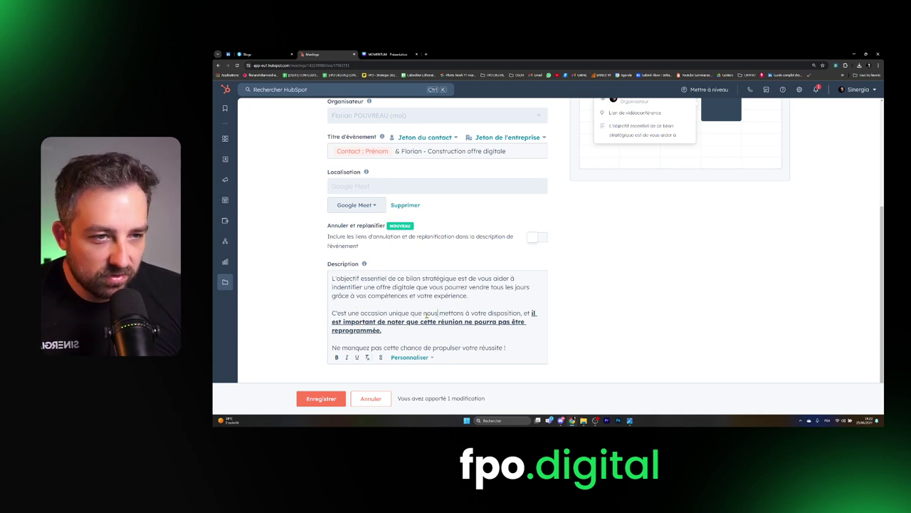
- Change "nous mettons à votre disposition" to "jevous propose" in the description and delete the closing "Ne manquez pas cette chance" sentence
{"action": "left_click_drag", "start_coordinate": [465, 313], "coordinate": [423, 313]}
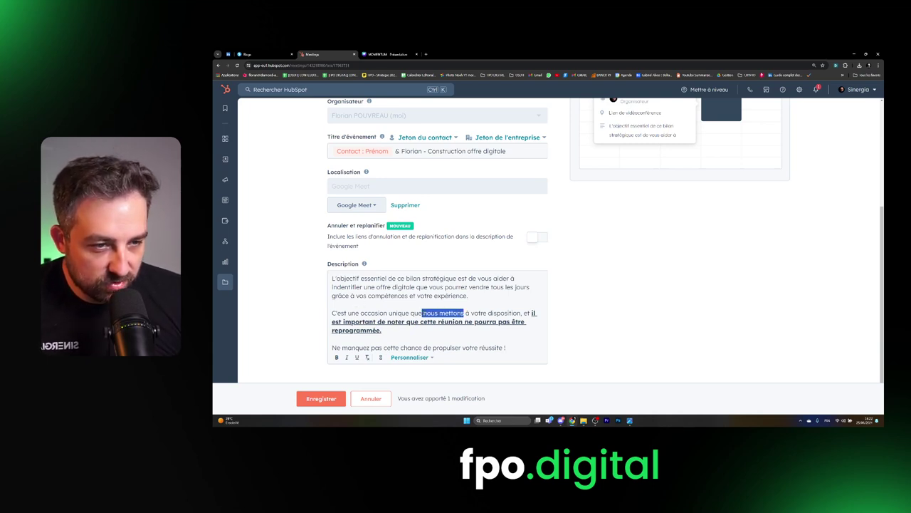
{"action": "type", "text": "vous p"}
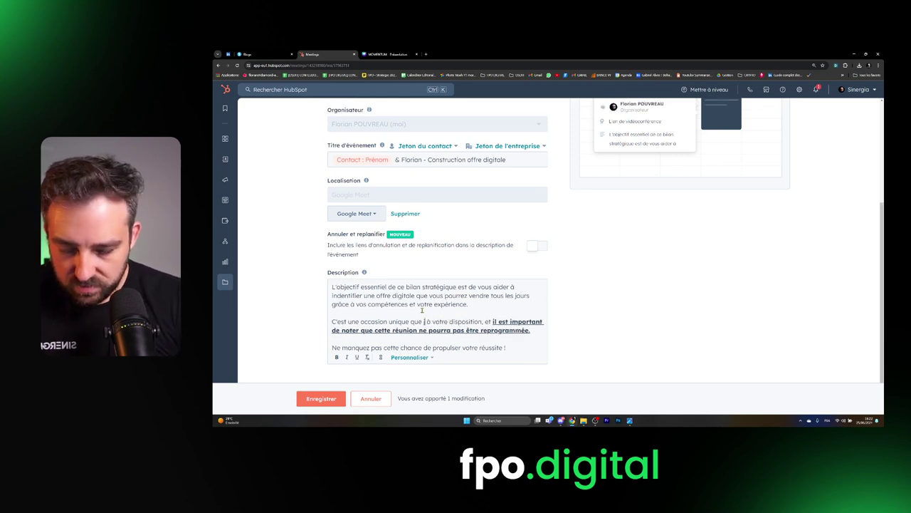
{"action": "type", "text": "ropose"}
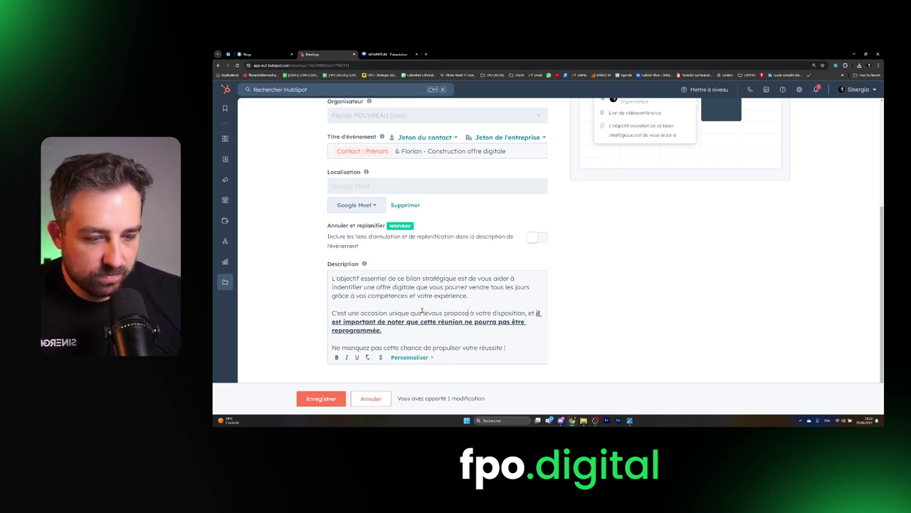
{"action": "key", "text": "Delete"}
{"action": "key", "text": "Delete"}
{"action": "key", "text": "Delete"}
{"action": "key", "text": "Delete"}
{"action": "key", "text": "Delete"}
{"action": "key", "text": "Delete"}
{"action": "key", "text": "Delete"}
{"action": "key", "text": "Delete"}
{"action": "key", "text": "Delete"}
{"action": "key", "text": "Delete"}
{"action": "key", "text": "Delete"}
{"action": "key", "text": "Delete"}
{"action": "key", "text": "Delete"}
{"action": "key", "text": "Delete"}
{"action": "key", "text": "Delete"}
{"action": "key", "text": "Delete"}
{"action": "key", "text": "Delete"}
{"action": "key", "text": "Delete"}
{"action": "key", "text": "Delete"}
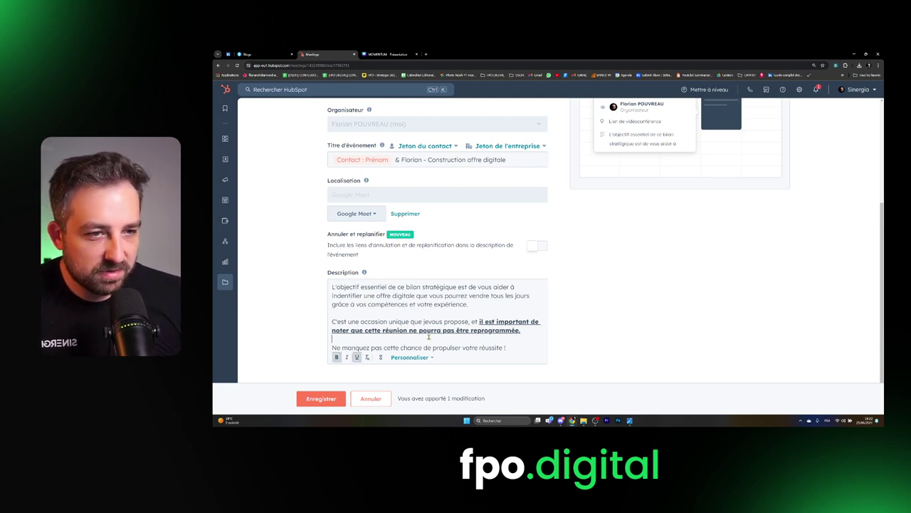
{"action": "left_click_drag", "start_coordinate": [507, 347], "coordinate": [380, 341]}
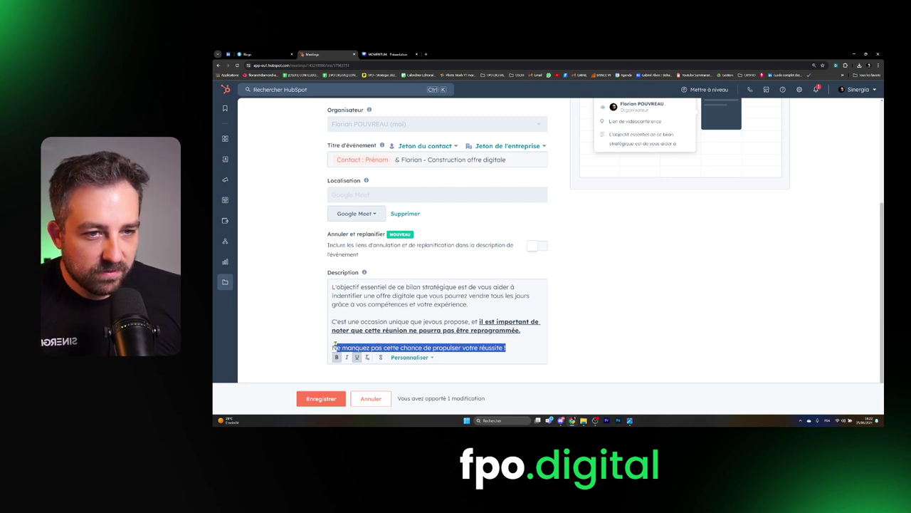
{"action": "key", "text": "BackSpace"}
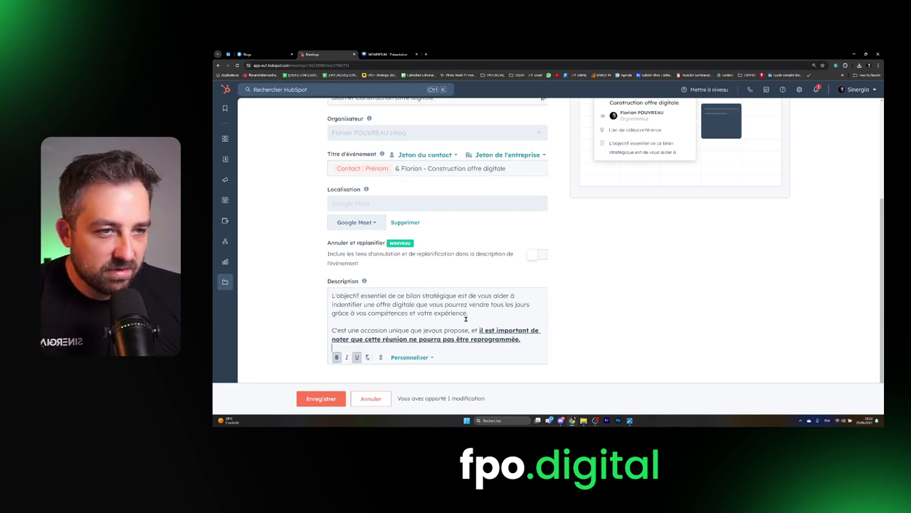
- Add a new paragraph after the description's first one, beginning "Je vais vous aider à créer une offre complète"
{"action": "left_click", "coordinate": [481, 315]}
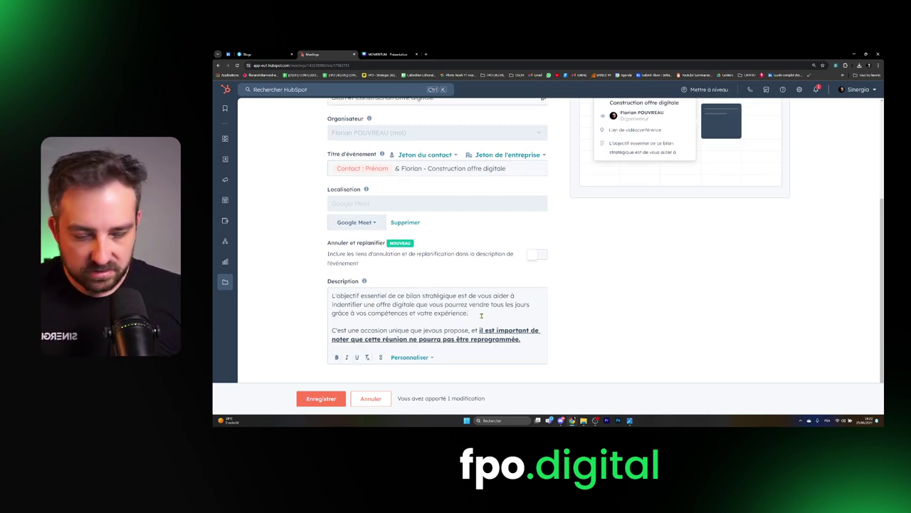
{"action": "key", "text": "Return"}
{"action": "key", "text": "Return"}
{"action": "type", "text": "Je vais "}
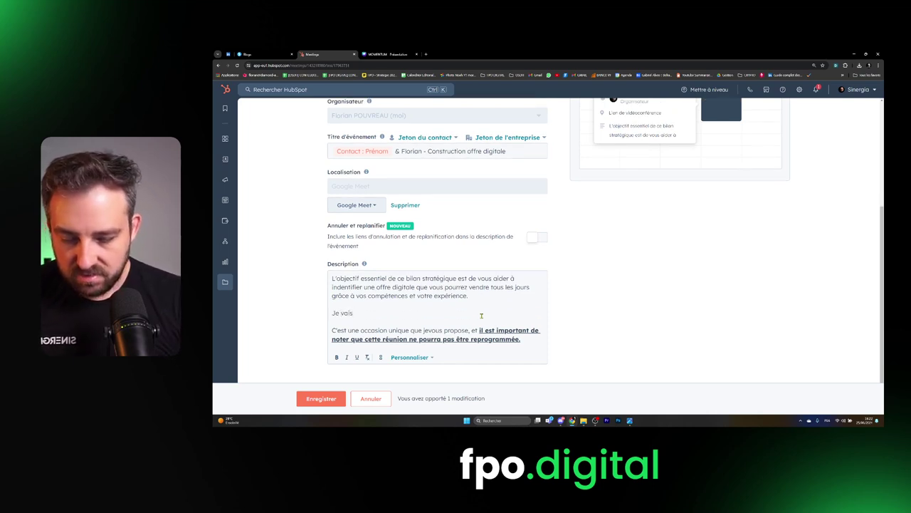
{"action": "type", "text": "créer"}
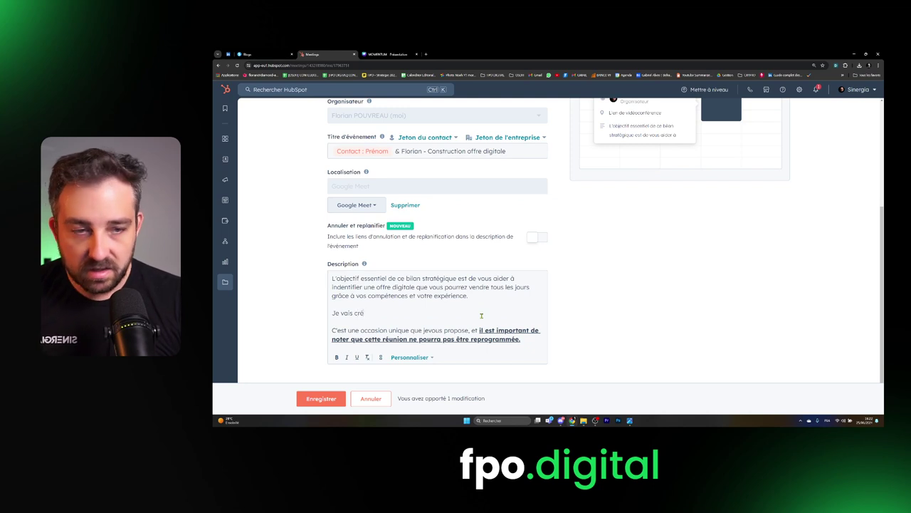
{"action": "key", "text": "BackSpace"}
{"action": "key", "text": "BackSpace"}
{"action": "key", "text": "BackSpace"}
{"action": "key", "text": "BackSpace"}
{"action": "key", "text": "BackSpace"}
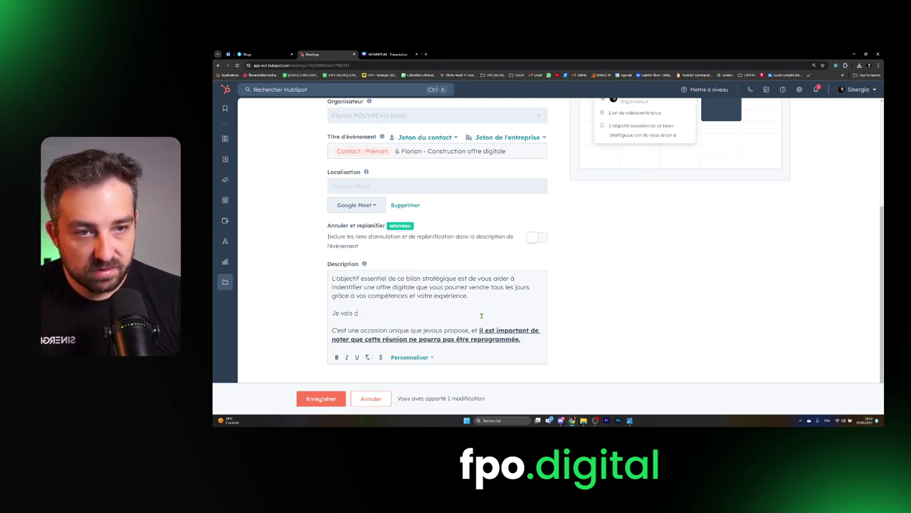
{"action": "type", "text": "vous aider"}
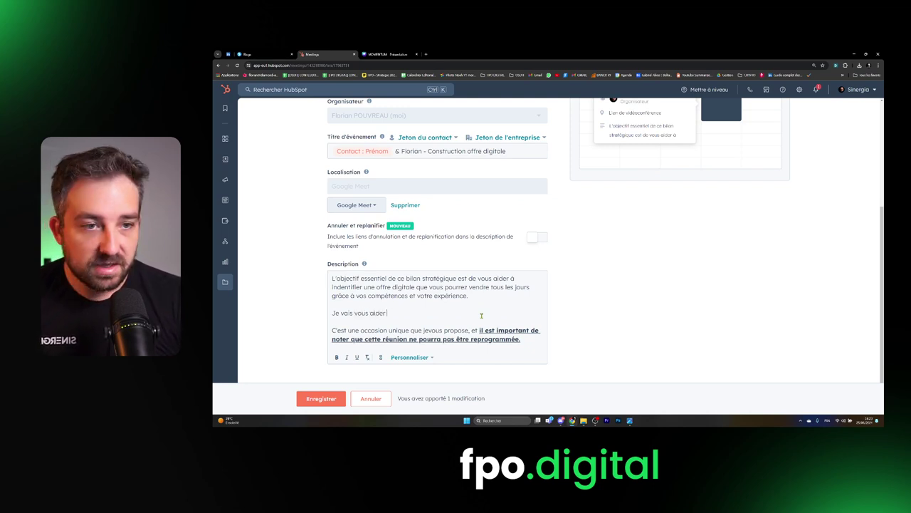
{"action": "type", "text": " à avoi"}
{"action": "key", "text": "BackSpace"}
{"action": "key", "text": "BackSpace"}
{"action": "key", "text": "BackSpace"}
{"action": "key", "text": "BackSpace"}
{"action": "key", "text": "BackSpace"}
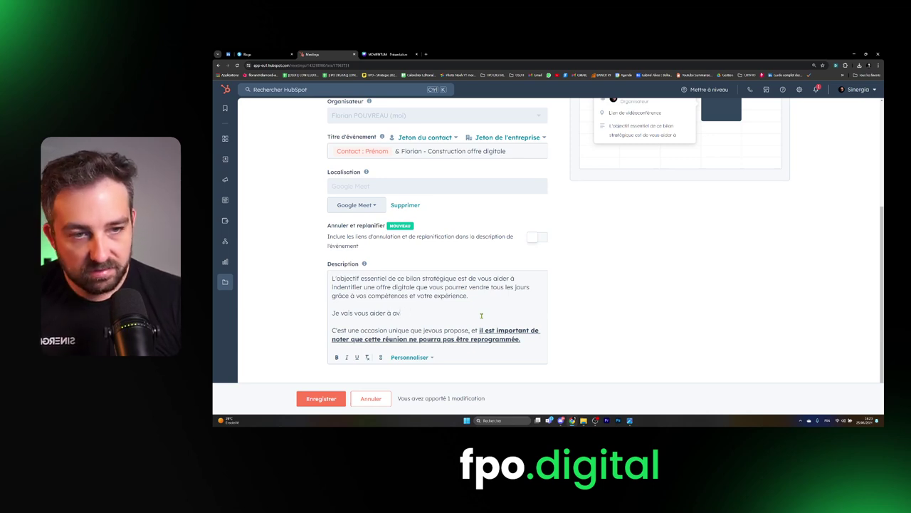
{"action": "type", "text": "créer une"}
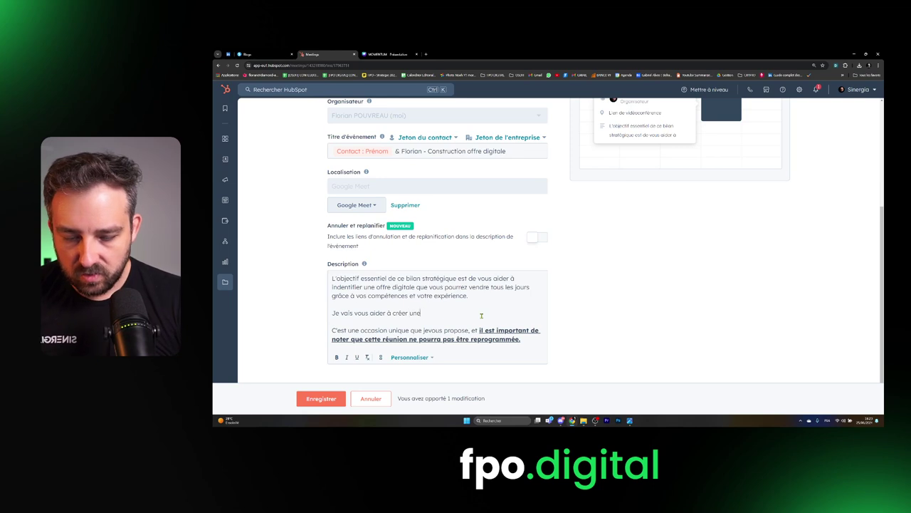
{"action": "type", "text": " offre complète t"}
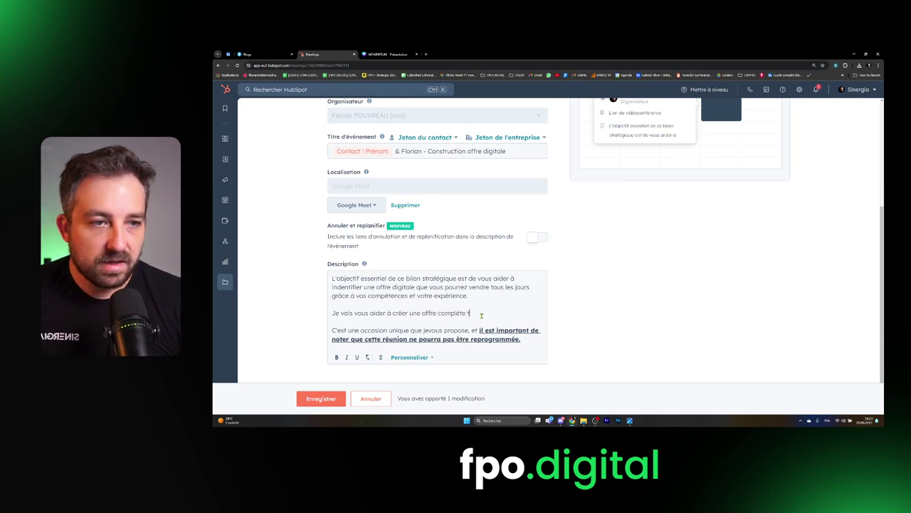
- Finish the new paragraph's sentence with "et à définir un plan d'action pour atteindre vos premiers 10000€/mois"
{"action": "type", "text": "et"}
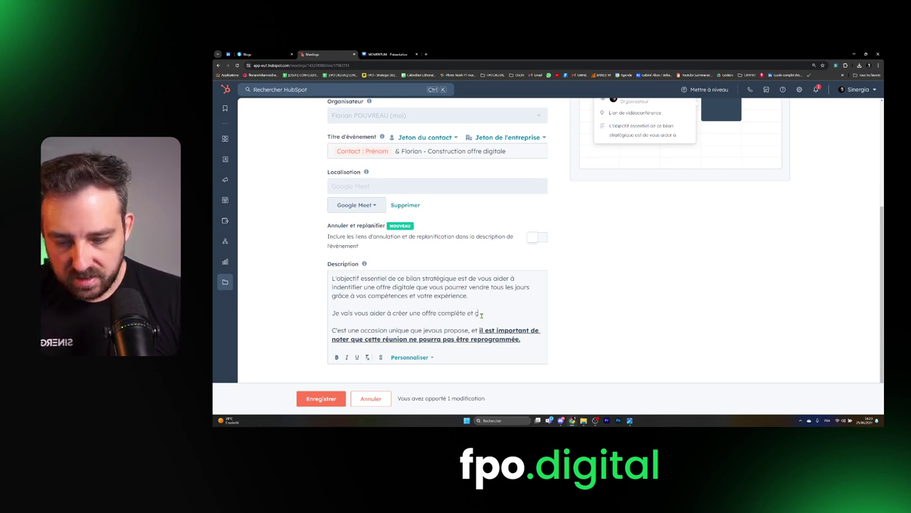
{"action": "type", "text": " à"}
{"action": "type", "text": " mettre e"}
{"action": "key", "text": "BackSpace"}
{"action": "key", "text": "BackSpace"}
{"action": "key", "text": "BackSpace"}
{"action": "key", "text": "BackSpace"}
{"action": "key", "text": "BackSpace"}
{"action": "key", "text": "BackSpace"}
{"action": "key", "text": "BackSpace"}
{"action": "key", "text": "BackSpace"}
{"action": "key", "text": "BackSpace"}
{"action": "key", "text": "BackSpace"}
{"action": "type", "text": "défi"}
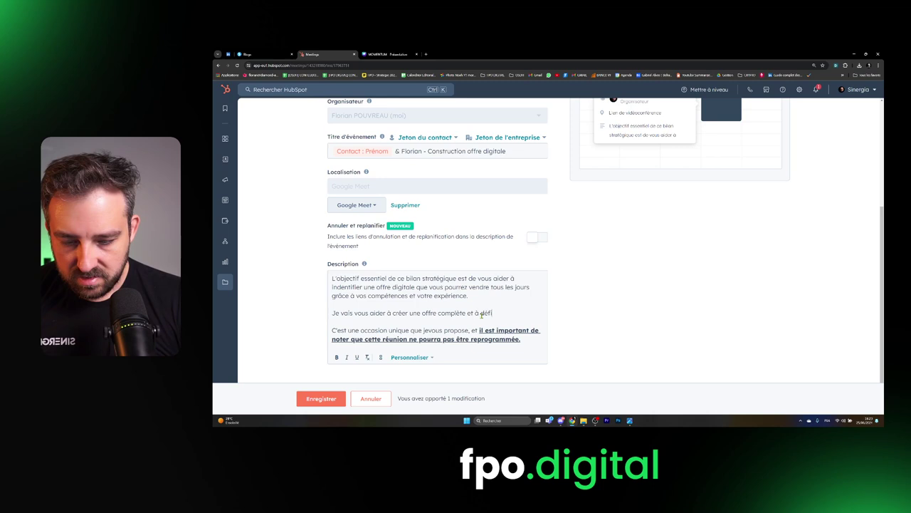
{"action": "type", "text": "nir un plan d'a"}
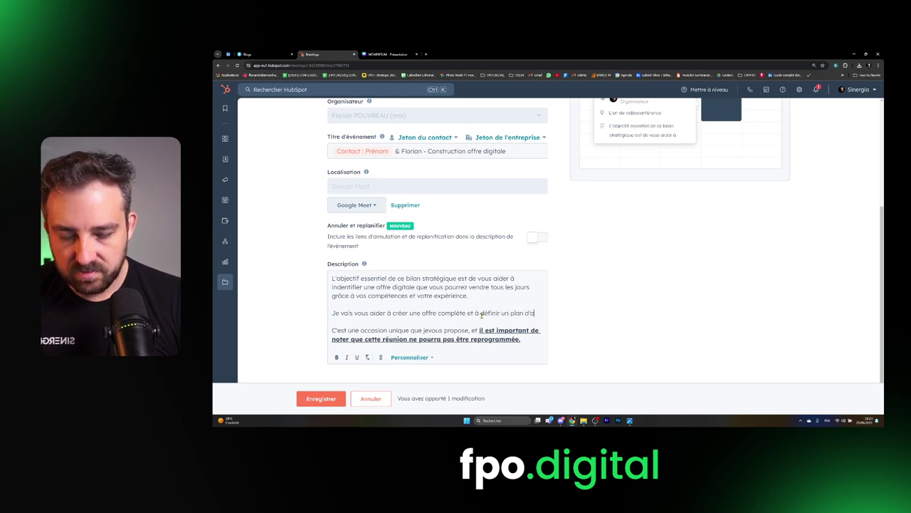
{"action": "type", "text": "ction pour atteindre vos premier"}
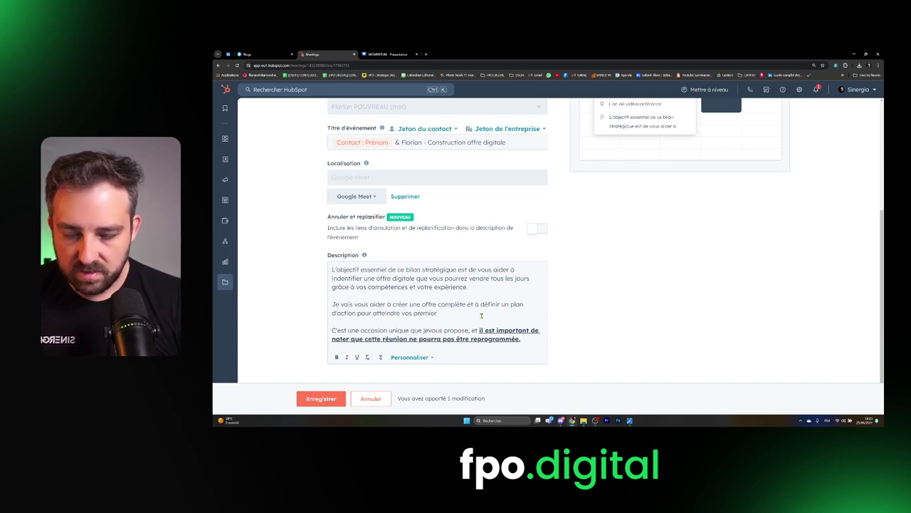
{"action": "type", "text": "s 10000"}
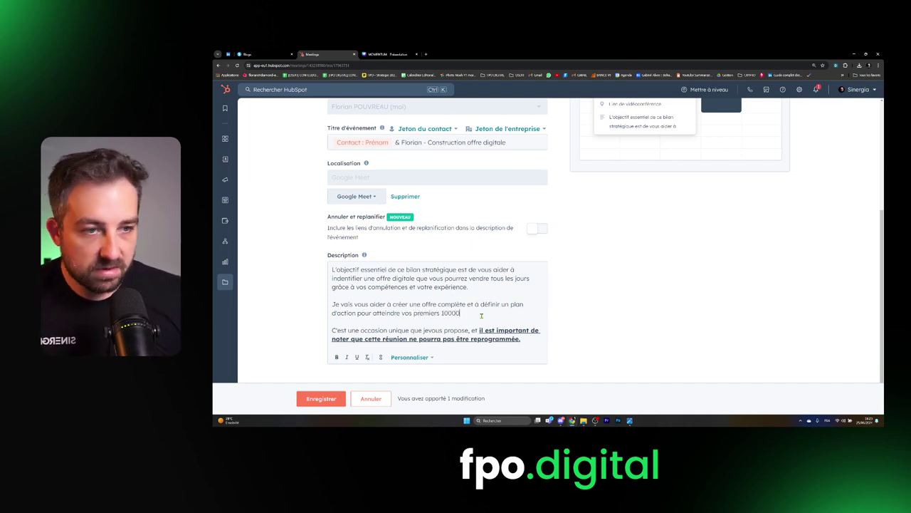
{"action": "type", "text": "€/mois"}
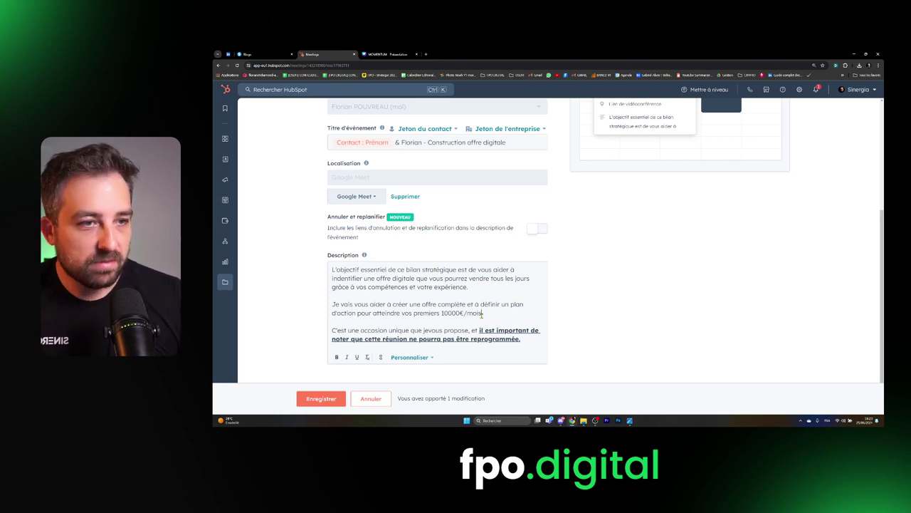
- Save the edited meeting overview and open the meeting's Planification settings
{"action": "left_click", "coordinate": [321, 398]}
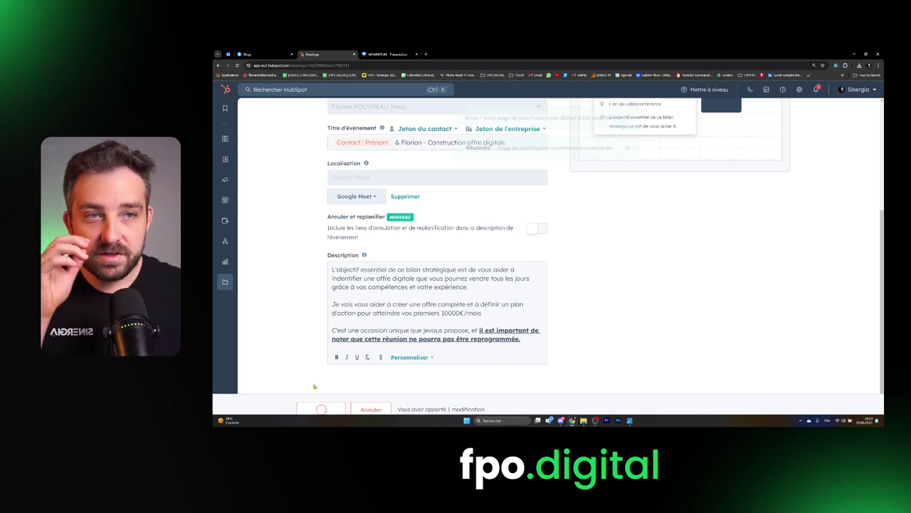
{"action": "scroll", "coordinate": [413, 191], "scroll_direction": "up", "scroll_amount": 3}
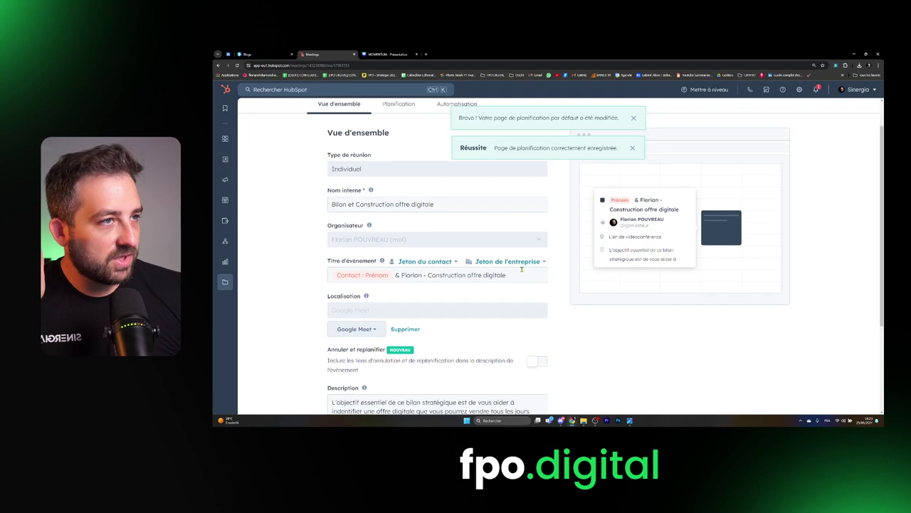
{"action": "left_click", "coordinate": [399, 141]}
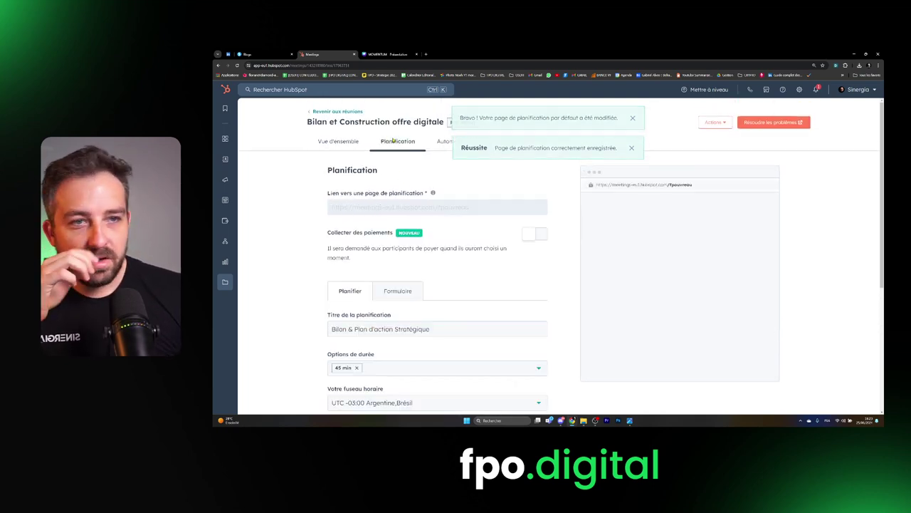
- Replace the meeting's 45 min duration option with 30 min
{"action": "scroll", "coordinate": [347, 332], "scroll_direction": "down", "scroll_amount": 1}
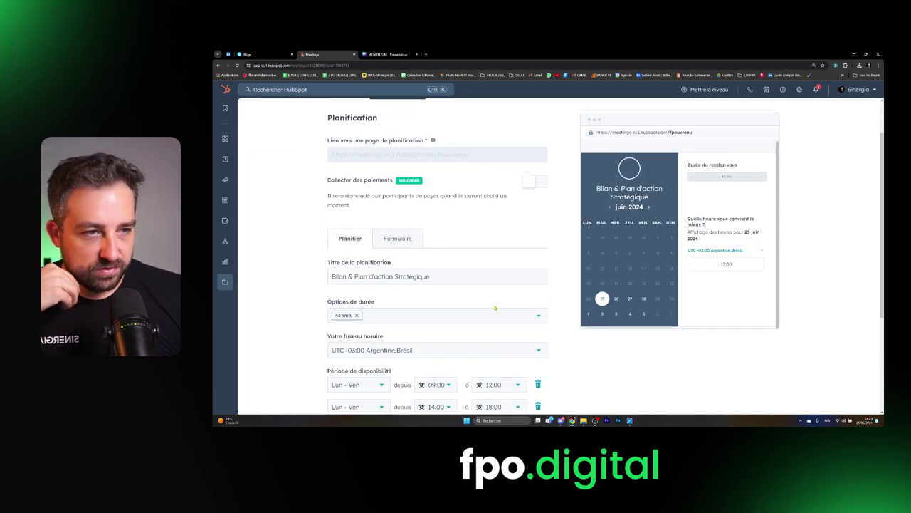
{"action": "left_click", "coordinate": [463, 316]}
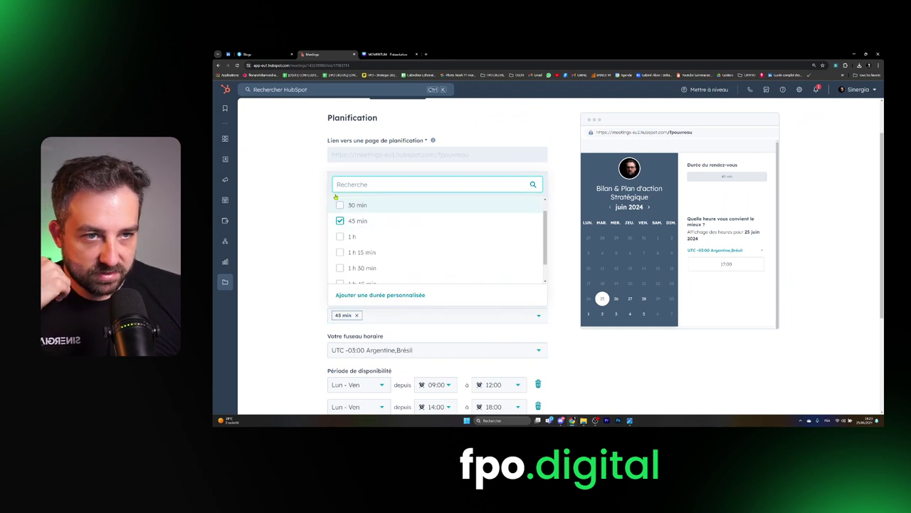
{"action": "left_click", "coordinate": [352, 221]}
{"action": "left_click", "coordinate": [356, 314]}
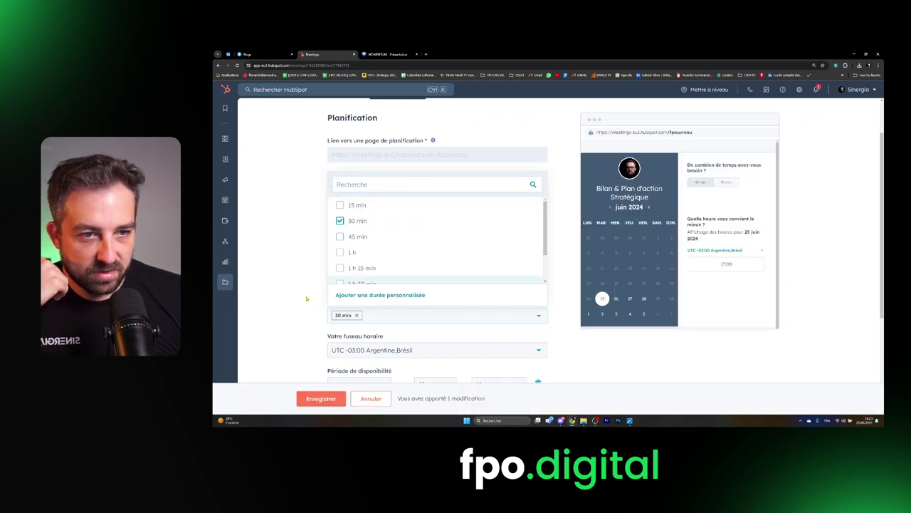
{"action": "left_click", "coordinate": [387, 361]}
- Expand the additional scheduling settings and set the minimum notice period to 4 heures
{"action": "scroll", "coordinate": [386, 362], "scroll_direction": "down", "scroll_amount": 3}
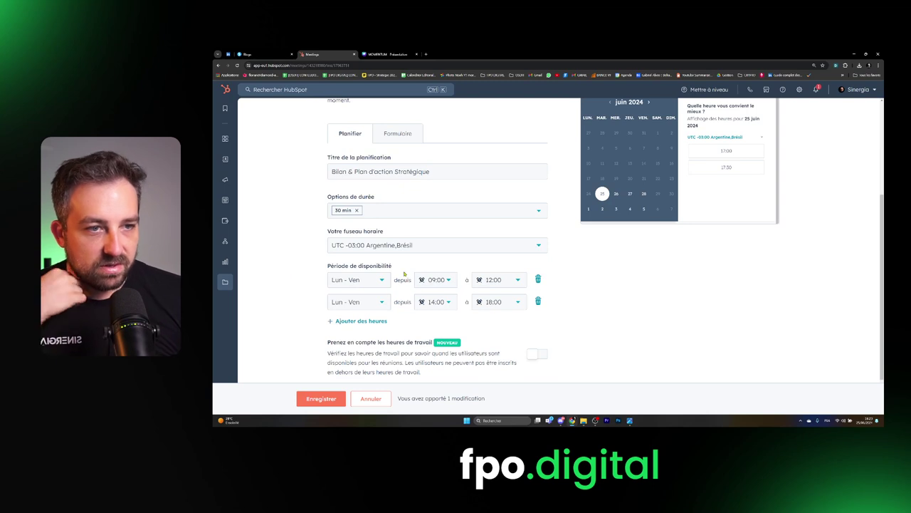
{"action": "scroll", "coordinate": [312, 256], "scroll_direction": "down", "scroll_amount": 2}
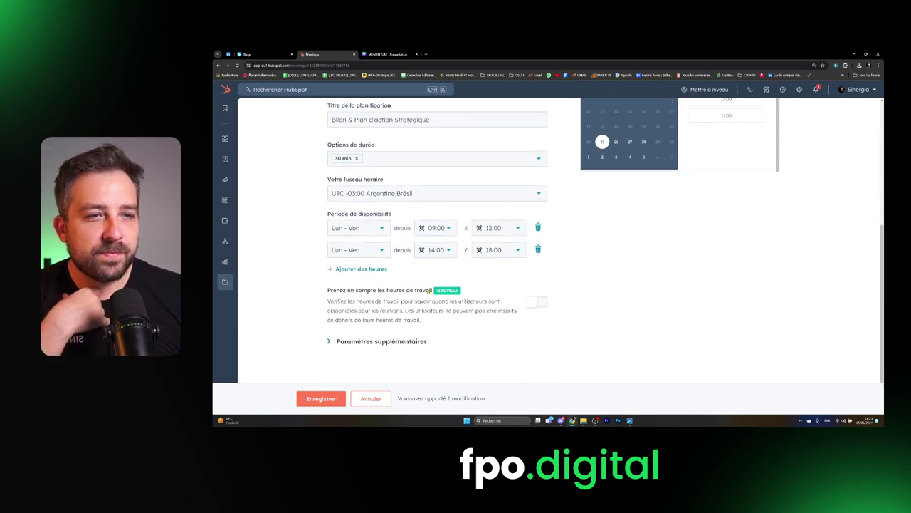
{"action": "left_click", "coordinate": [328, 342]}
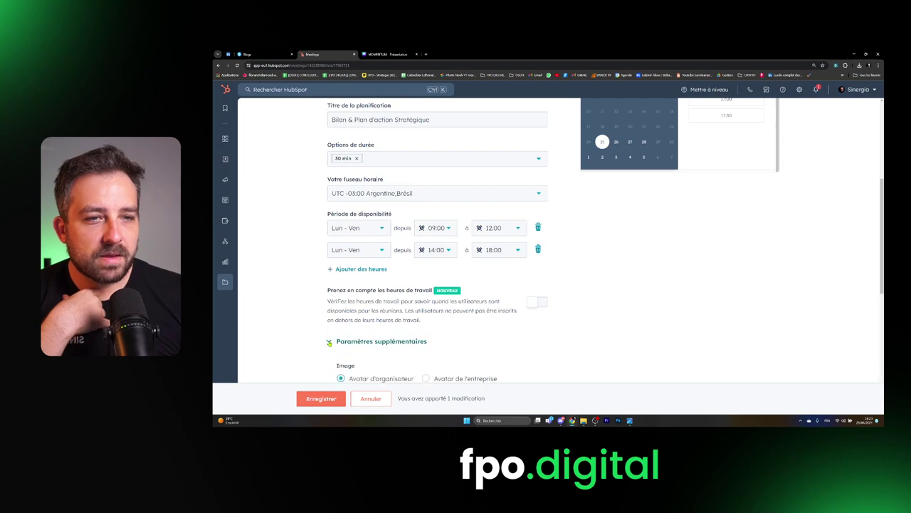
{"action": "scroll", "coordinate": [312, 317], "scroll_direction": "down", "scroll_amount": 3}
{"action": "scroll", "coordinate": [456, 287], "scroll_direction": "up", "scroll_amount": 5}
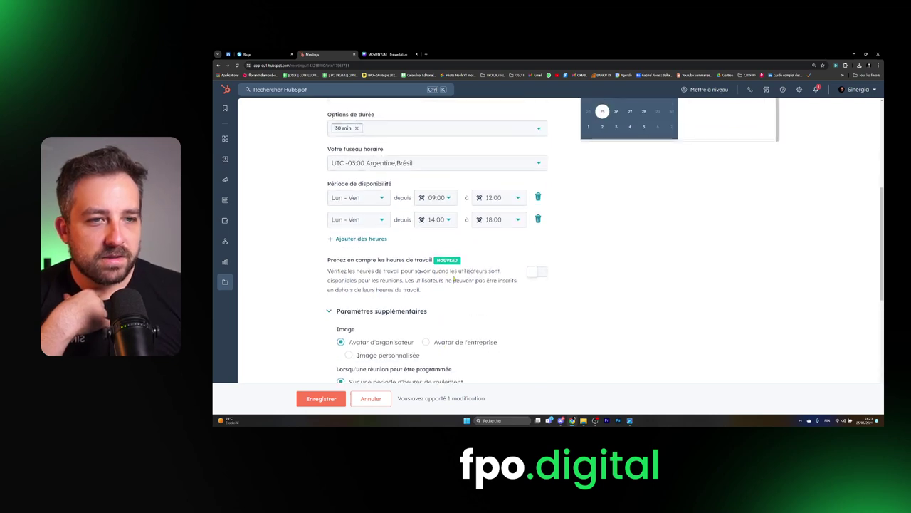
{"action": "scroll", "coordinate": [455, 286], "scroll_direction": "up", "scroll_amount": 2}
{"action": "scroll", "coordinate": [419, 223], "scroll_direction": "down", "scroll_amount": 8}
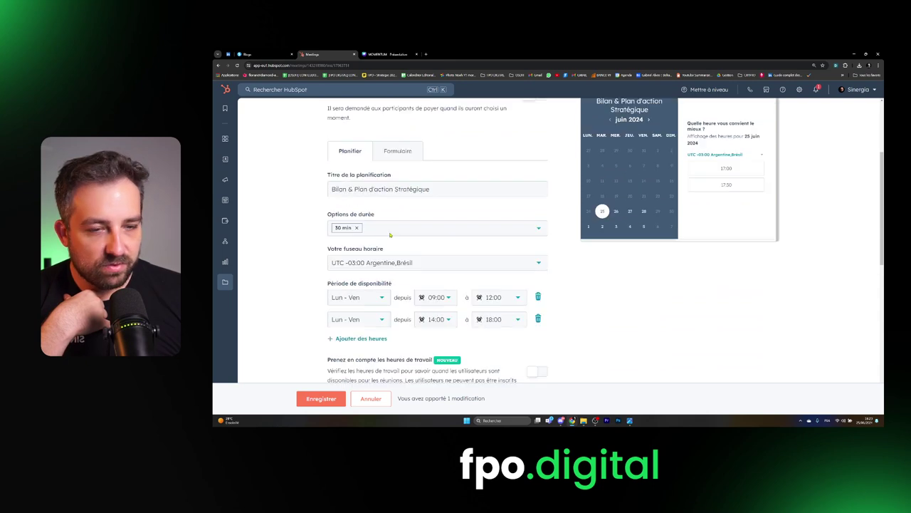
{"action": "scroll", "coordinate": [410, 233], "scroll_direction": "down", "scroll_amount": 2}
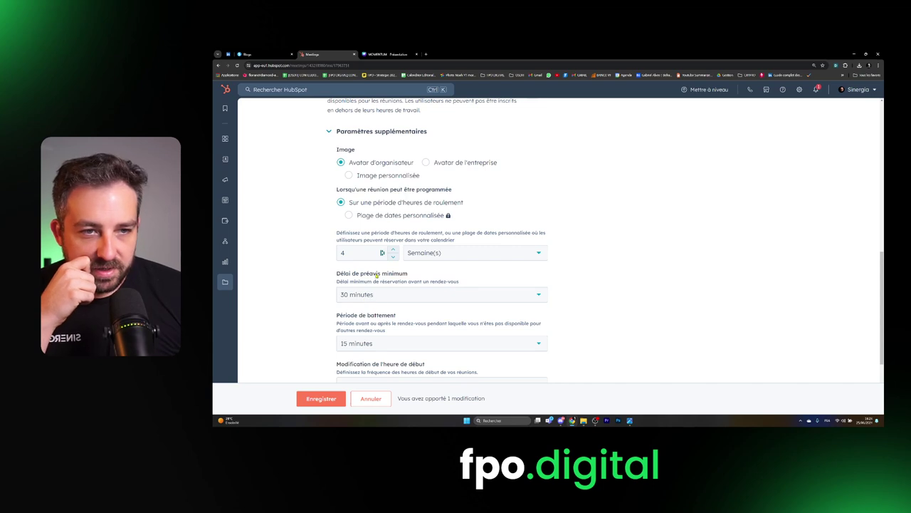
{"action": "scroll", "coordinate": [387, 286], "scroll_direction": "down", "scroll_amount": 1}
{"action": "left_click", "coordinate": [390, 245]}
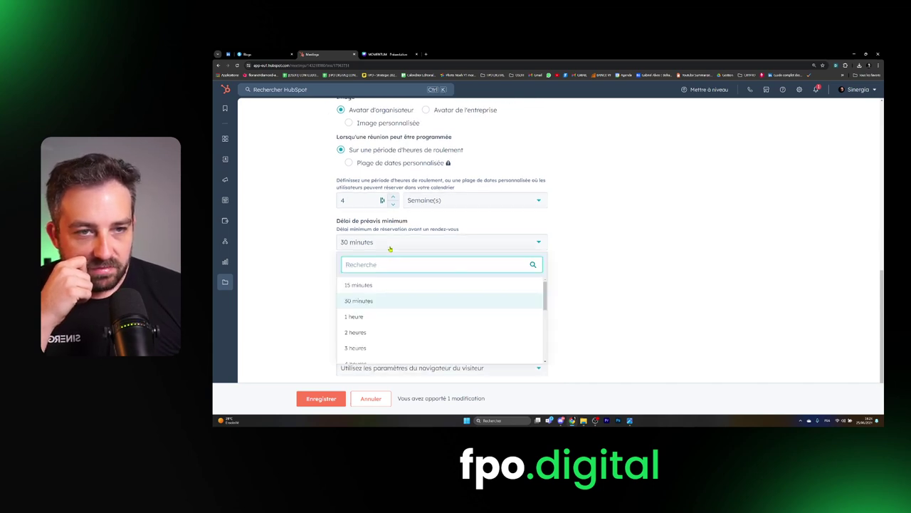
{"action": "scroll", "coordinate": [391, 313], "scroll_direction": "down", "scroll_amount": 2}
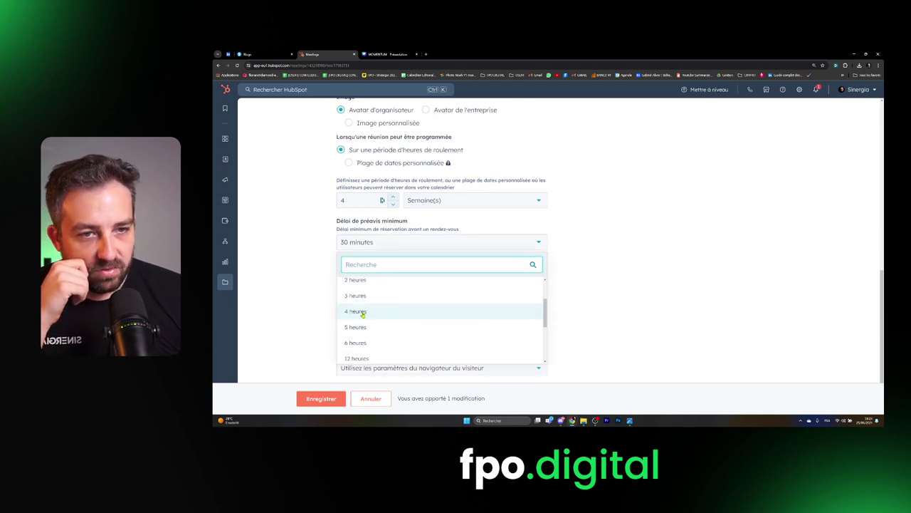
{"action": "left_click", "coordinate": [363, 315]}
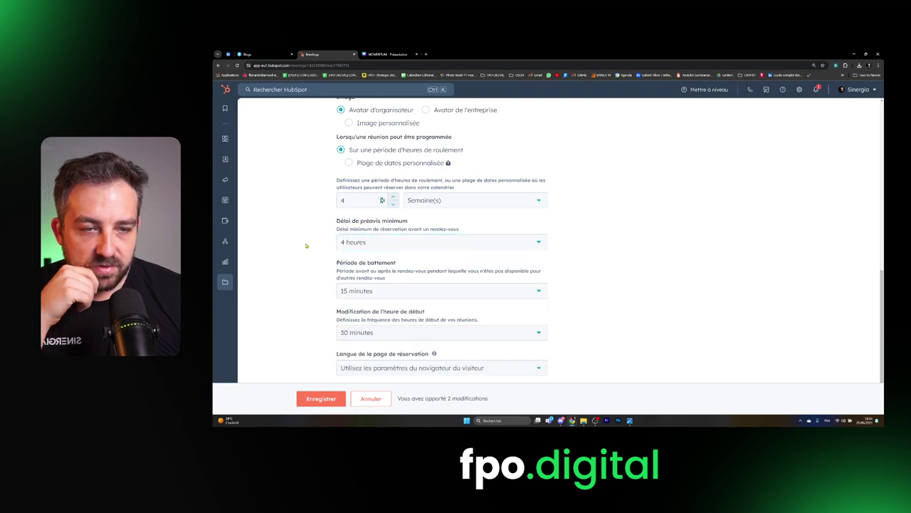
- Check the buffer period setting and save the scheduling changes
{"action": "left_click", "coordinate": [365, 290]}
{"action": "left_click", "coordinate": [364, 290]}
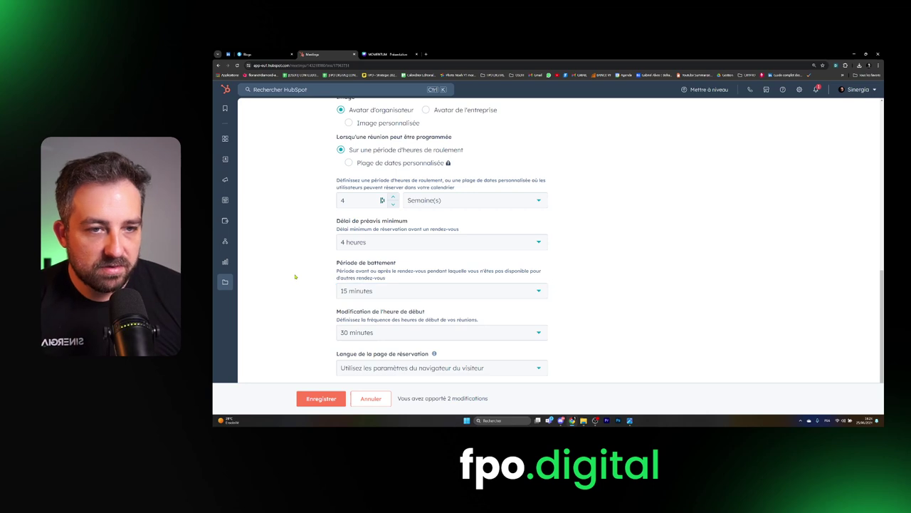
{"action": "scroll", "coordinate": [294, 277], "scroll_direction": "down", "scroll_amount": 2}
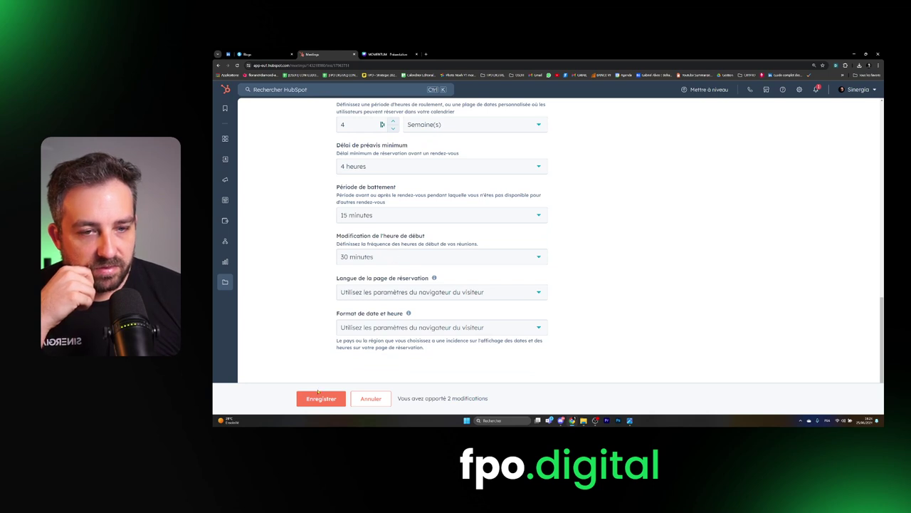
{"action": "left_click", "coordinate": [322, 399]}
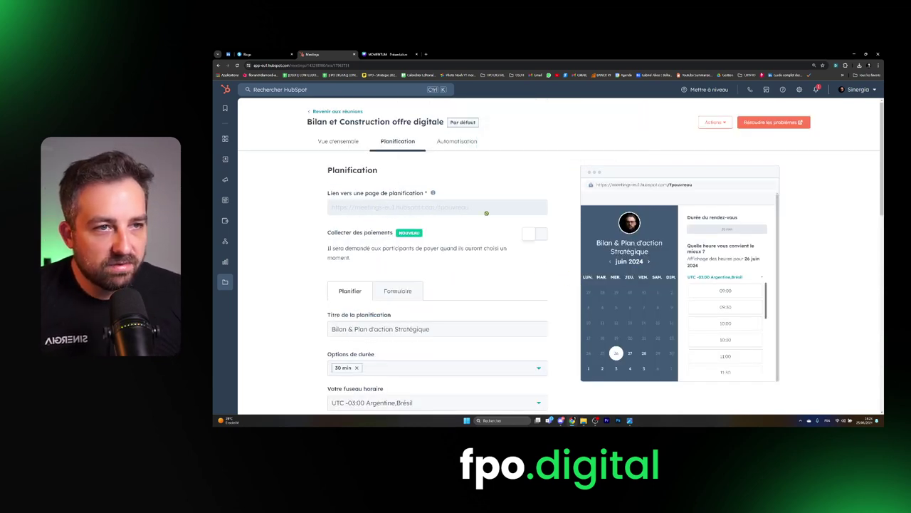
- Review the meeting's Automatisation settings and copy its booking link from the meetings list
{"action": "left_click", "coordinate": [450, 143]}
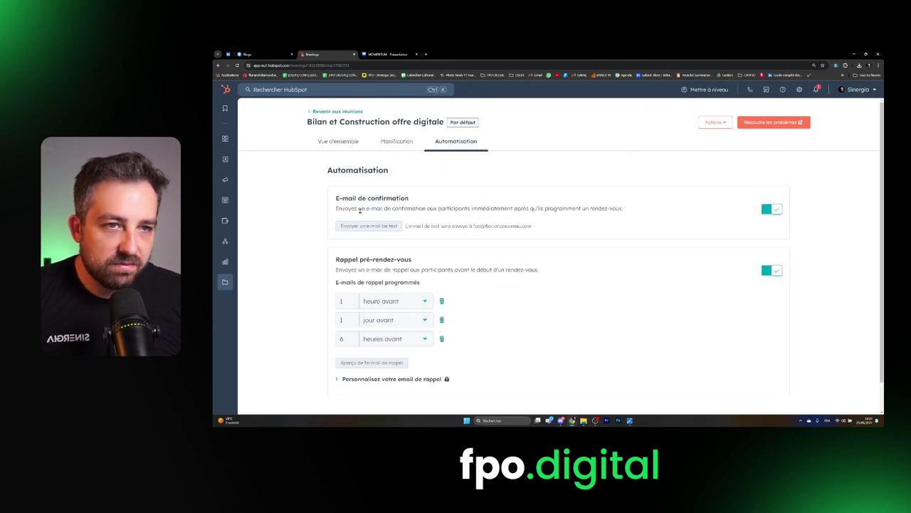
{"action": "left_click", "coordinate": [327, 111]}
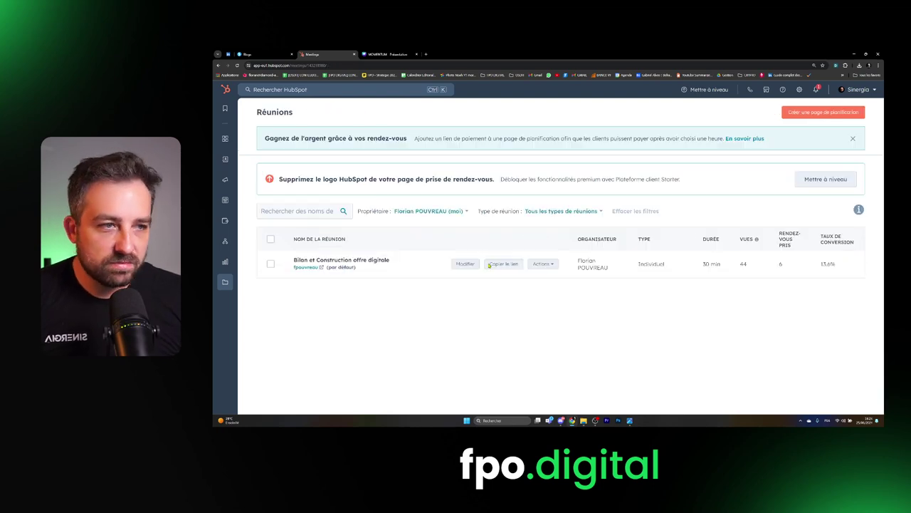
{"action": "left_click", "coordinate": [503, 264]}
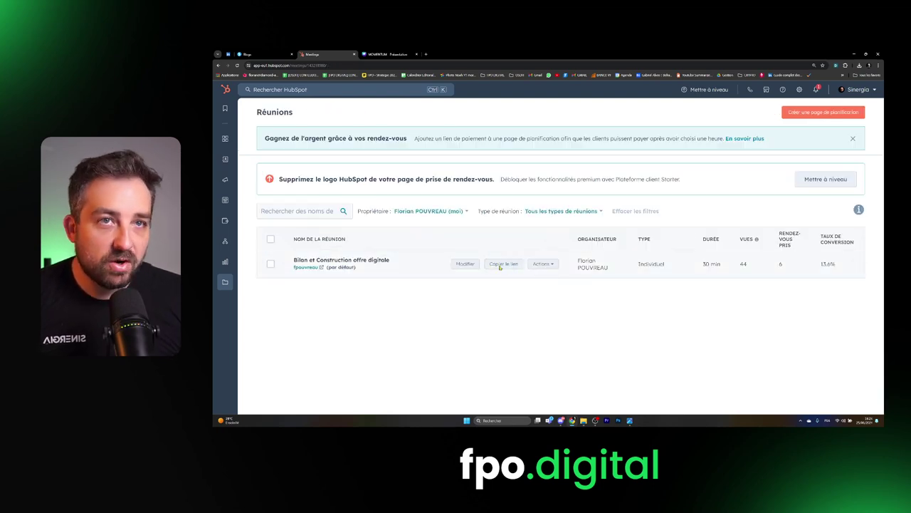
- Open the copied booking link in a new tab and preview the information form for the 09:30 slot on 26 juin 2024
{"action": "key", "text": "ctrl+t"}
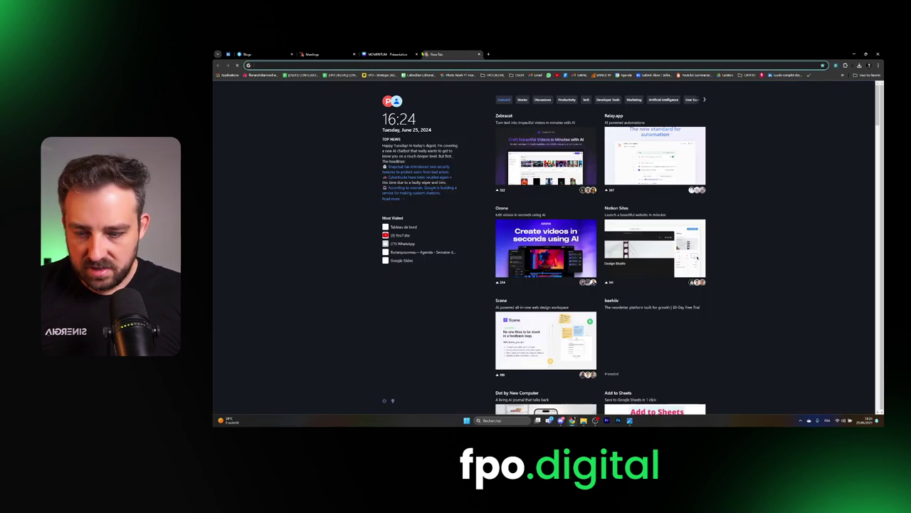
{"action": "key", "text": "ctrl+v"}
{"action": "key", "text": "Return"}
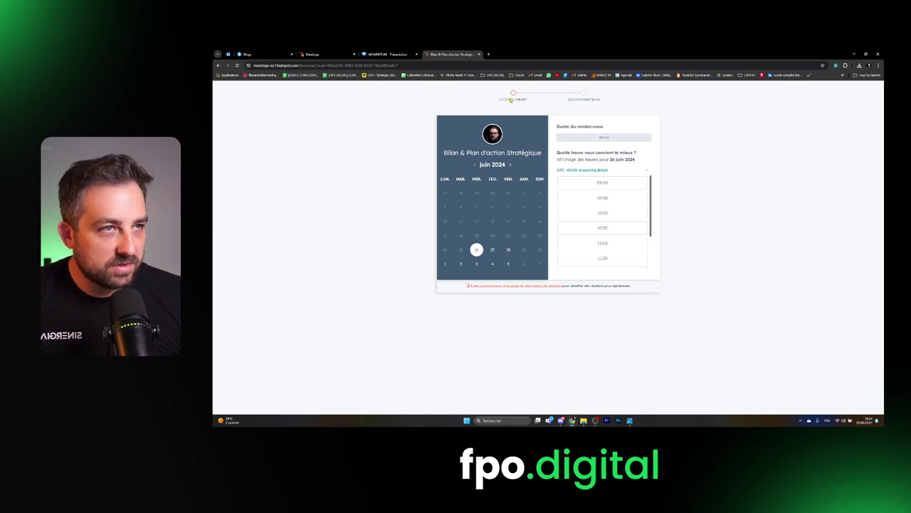
{"action": "left_click", "coordinate": [618, 200]}
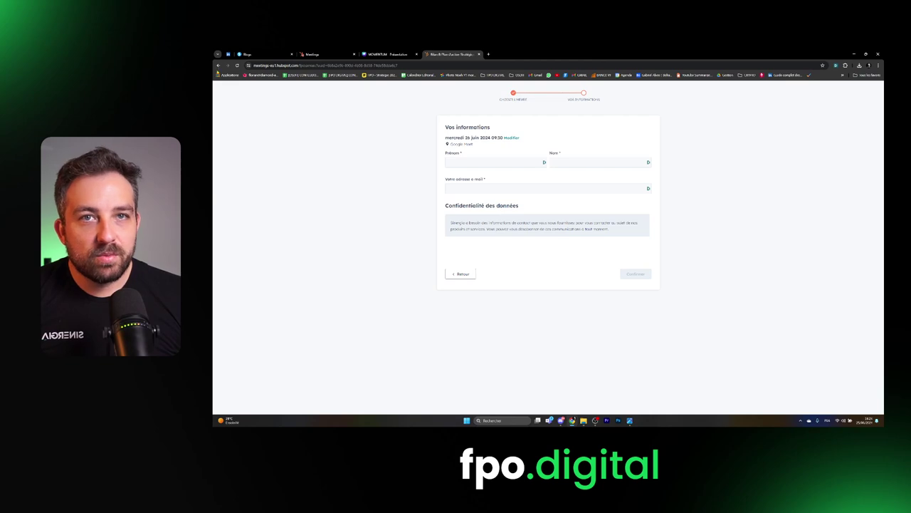
- Leave the information form and reload the booking link to show the date and time selection again
{"action": "left_click", "coordinate": [219, 64]}
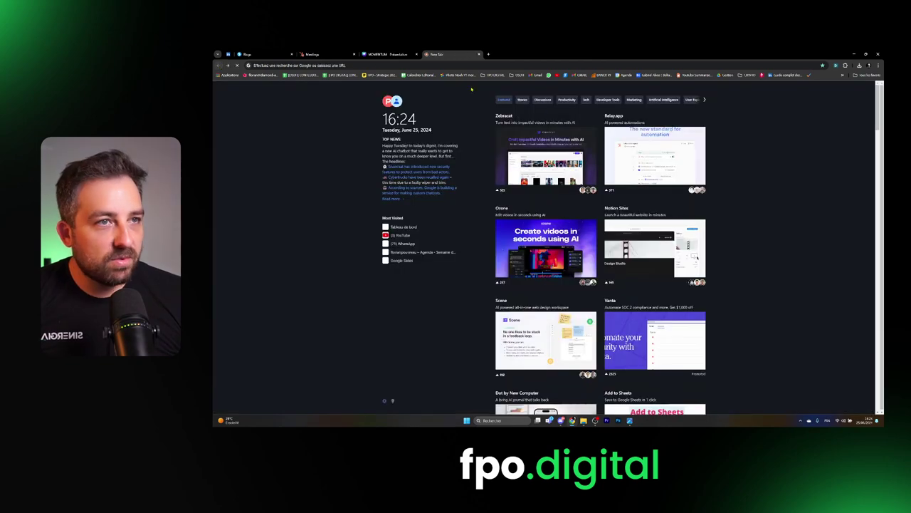
{"action": "left_click", "coordinate": [427, 65]}
{"action": "key", "text": "ctrl+v"}
{"action": "key", "text": "Return"}
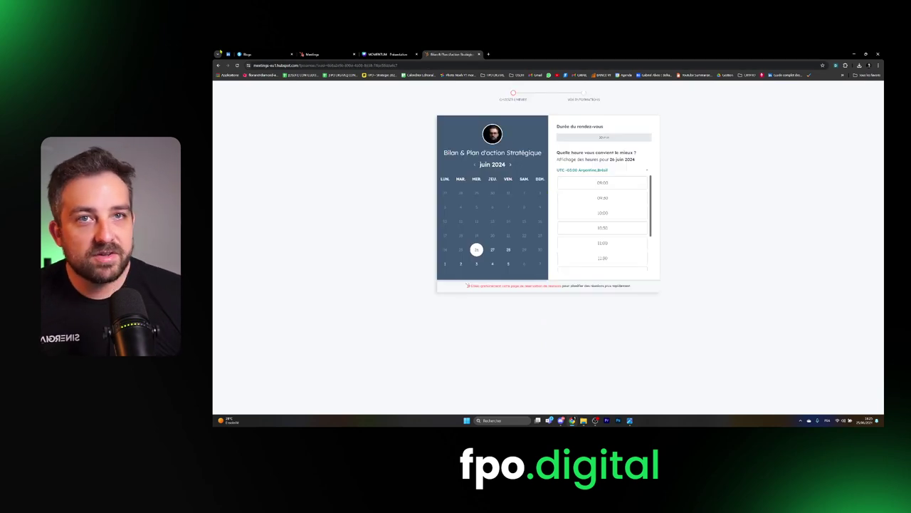
- Switch to Systeme.io and start a new tunnel named "Rdv Création d'offre"
{"action": "left_click", "coordinate": [269, 52]}
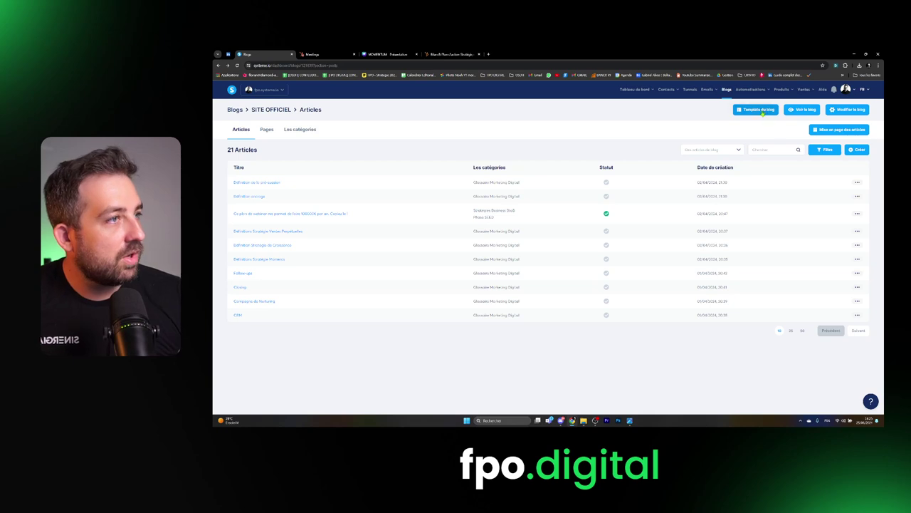
{"action": "left_click", "coordinate": [687, 90]}
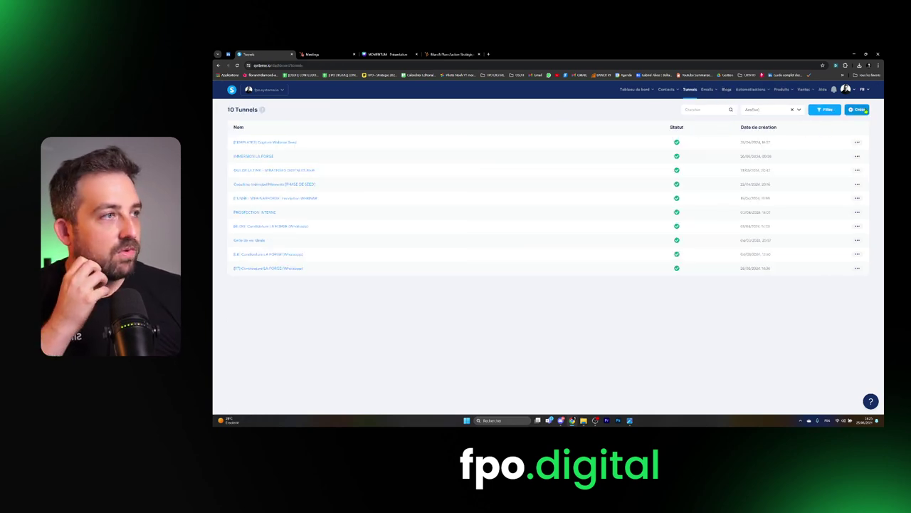
{"action": "left_click", "coordinate": [859, 110]}
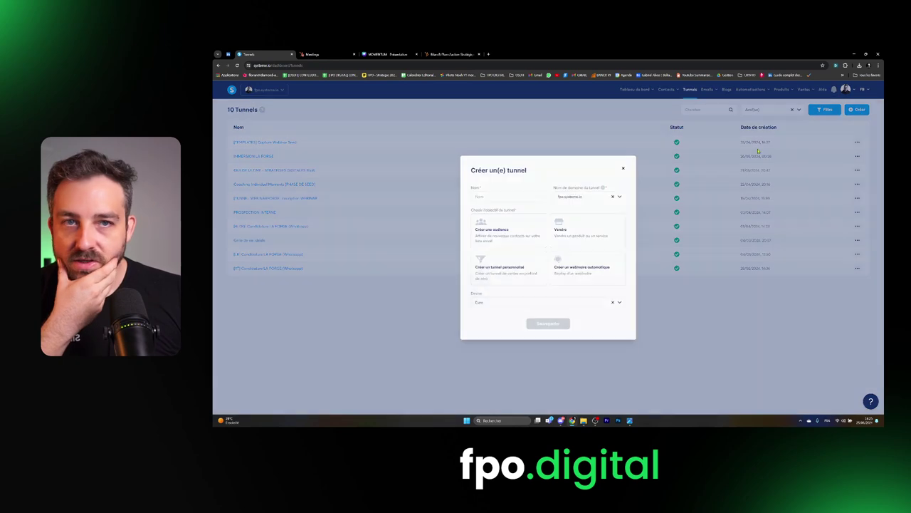
{"action": "left_click", "coordinate": [492, 198]}
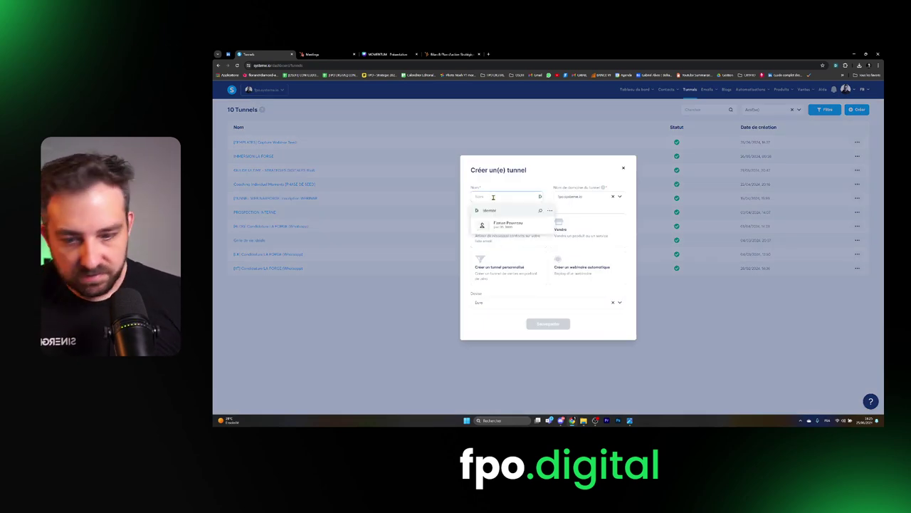
{"action": "key", "text": "Escape"}
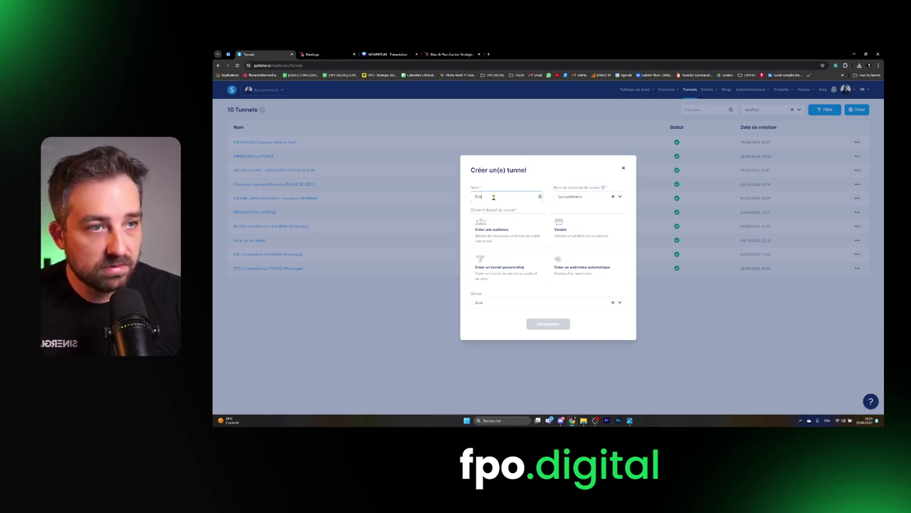
{"action": "type", "text": "["}
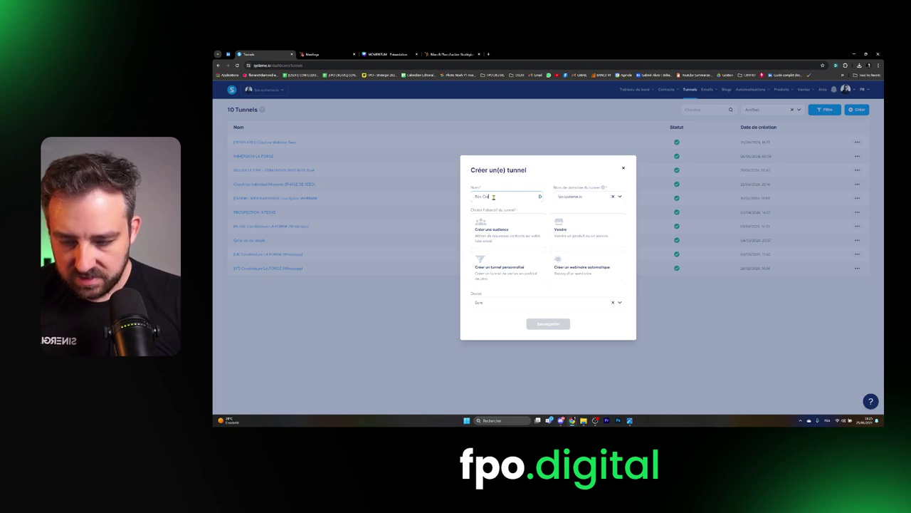
{"action": "type", "text": "ffre"}
- Assign the owner's own www domain to the tunnel, choose the custom tunnel objective and save it
{"action": "left_click", "coordinate": [585, 199]}
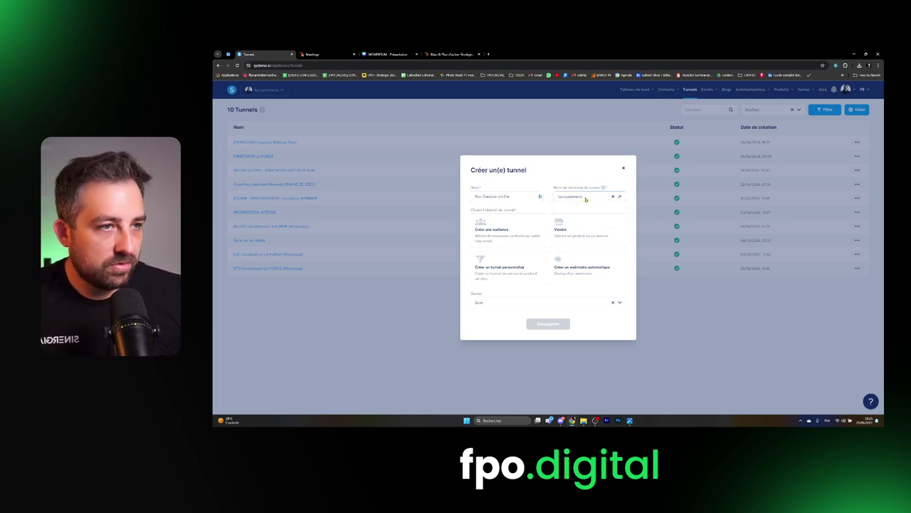
{"action": "left_click", "coordinate": [585, 217]}
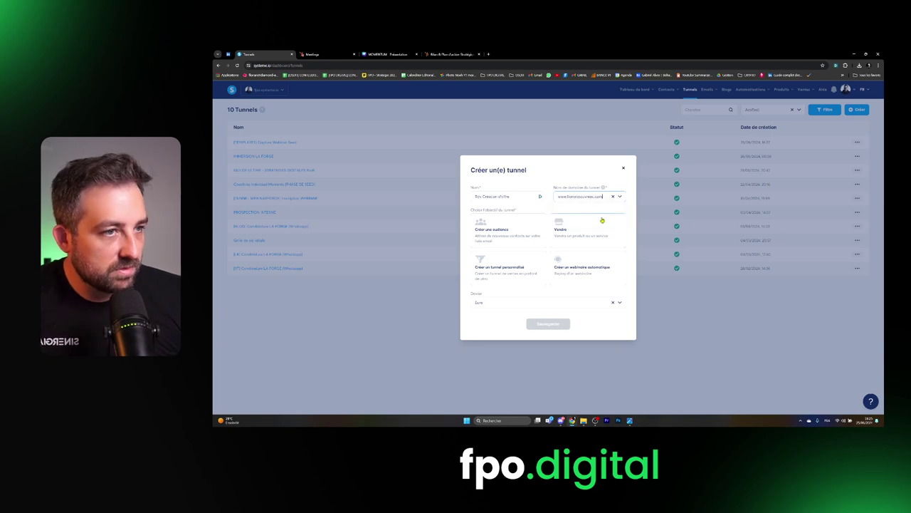
{"action": "left_click", "coordinate": [523, 267]}
{"action": "left_click", "coordinate": [549, 324]}
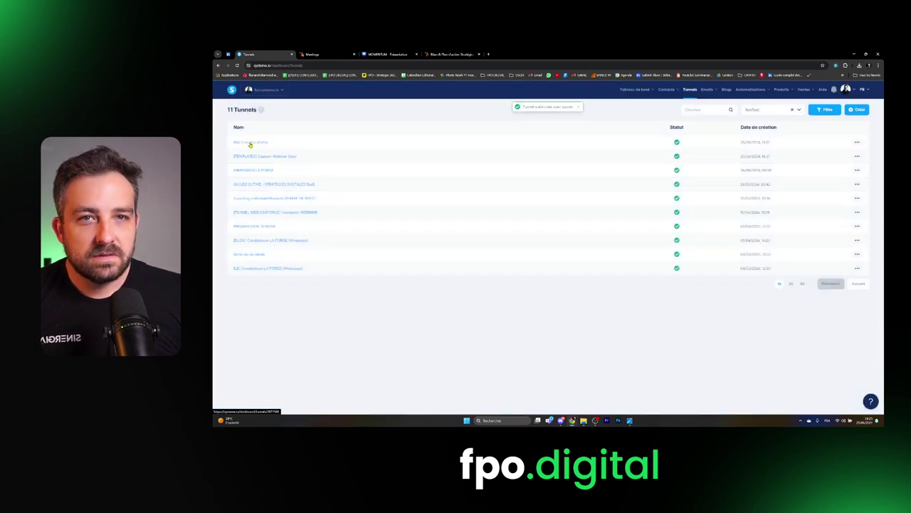
- Open the "Rdv Création d'offre" tunnel and add a "Page de capture" step named "Prise de rendez-vous"
{"action": "left_click", "coordinate": [251, 144]}
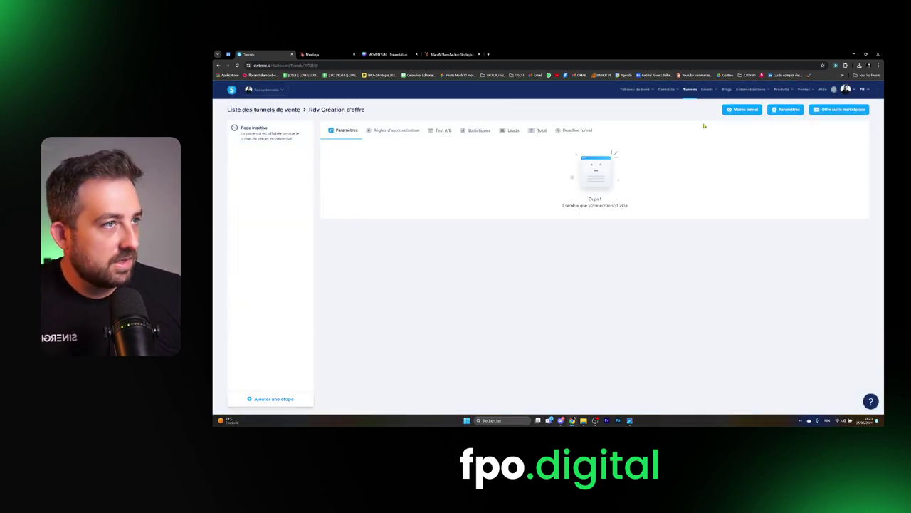
{"action": "left_click", "coordinate": [275, 398]}
{"action": "left_click", "coordinate": [529, 241]}
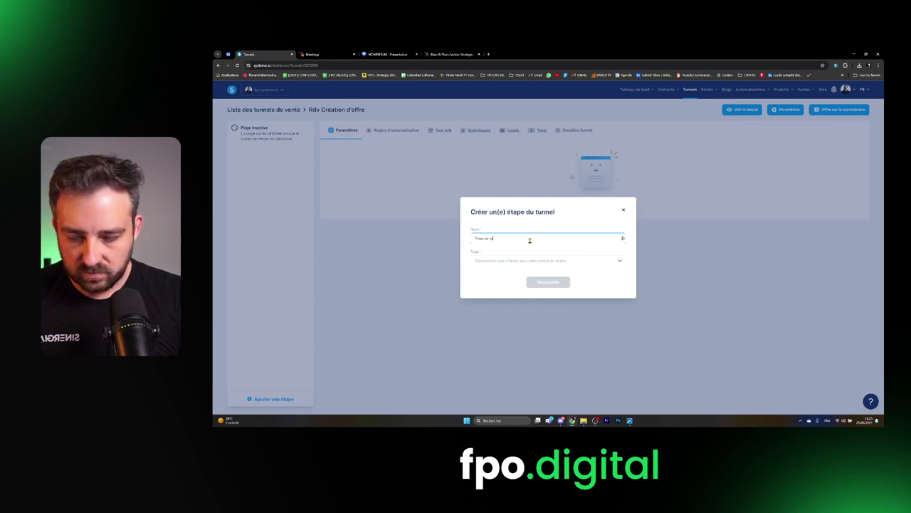
{"action": "type", "text": "Prise de rendez-v"}
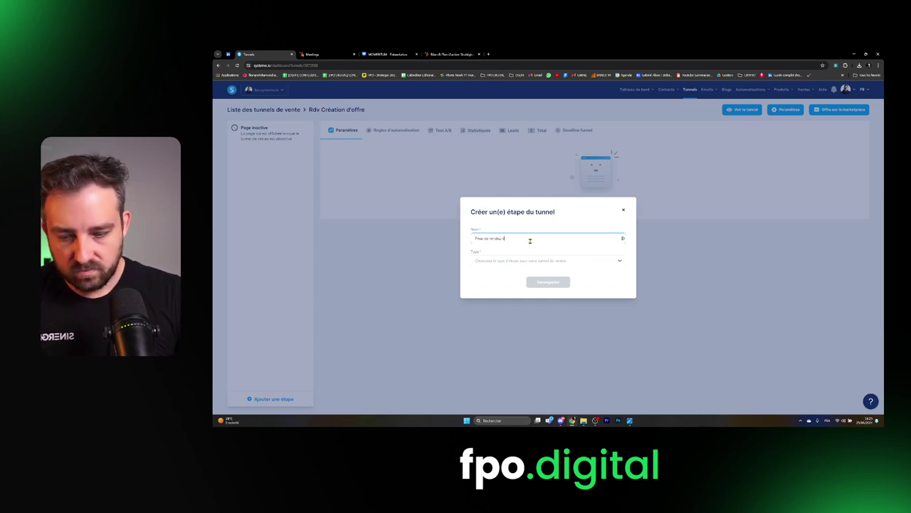
{"action": "type", "text": "ous"}
{"action": "left_click", "coordinate": [508, 261]}
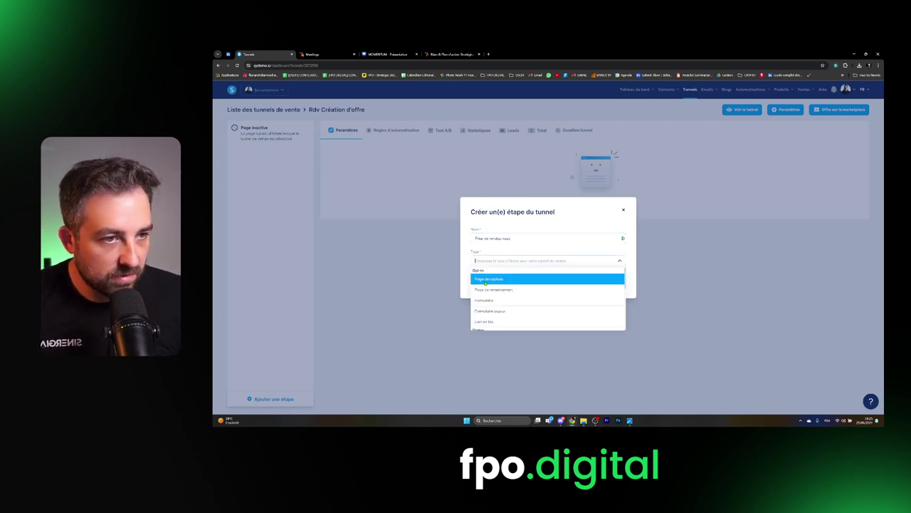
{"action": "left_click", "coordinate": [484, 282]}
{"action": "left_click", "coordinate": [548, 283]}
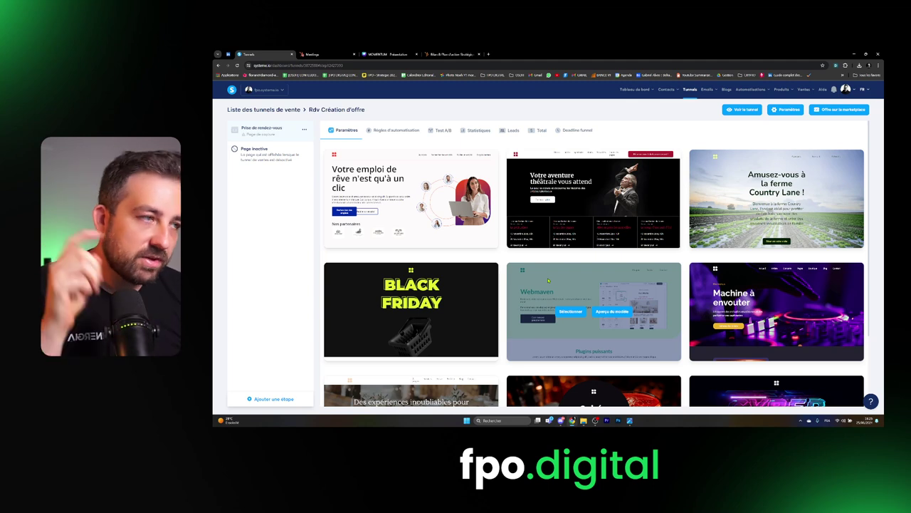
- Add a second tunnel step named "Thank You page" with the type "Page de remerciement"
{"action": "left_click", "coordinate": [288, 397]}
{"action": "left_click", "coordinate": [552, 239]}
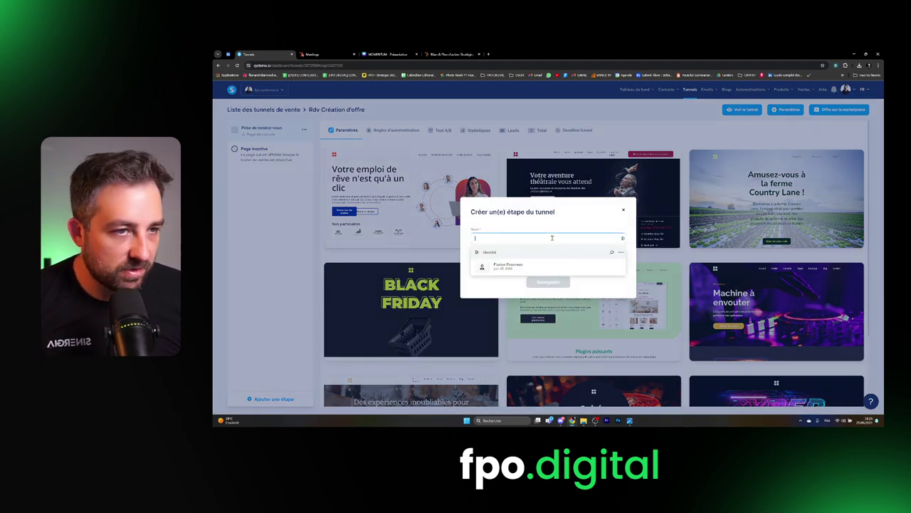
{"action": "type", "text": "Thank you page"}
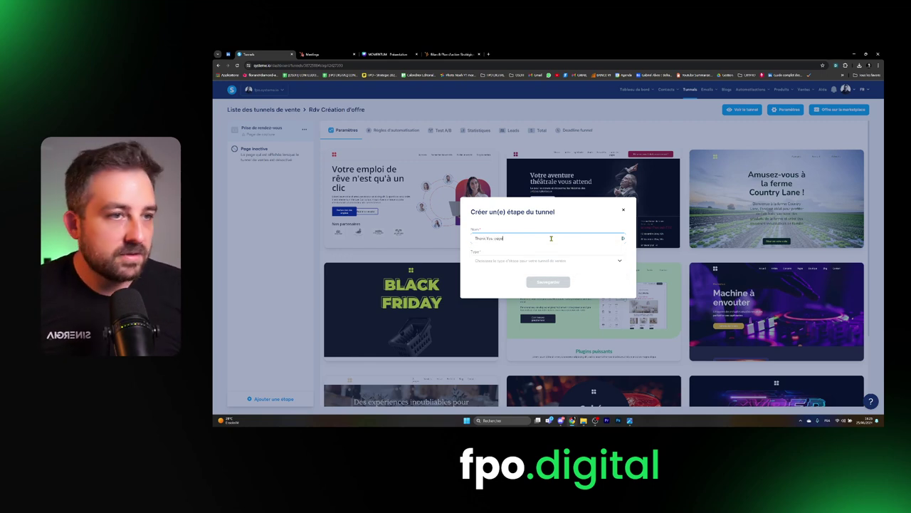
{"action": "left_click", "coordinate": [513, 257]}
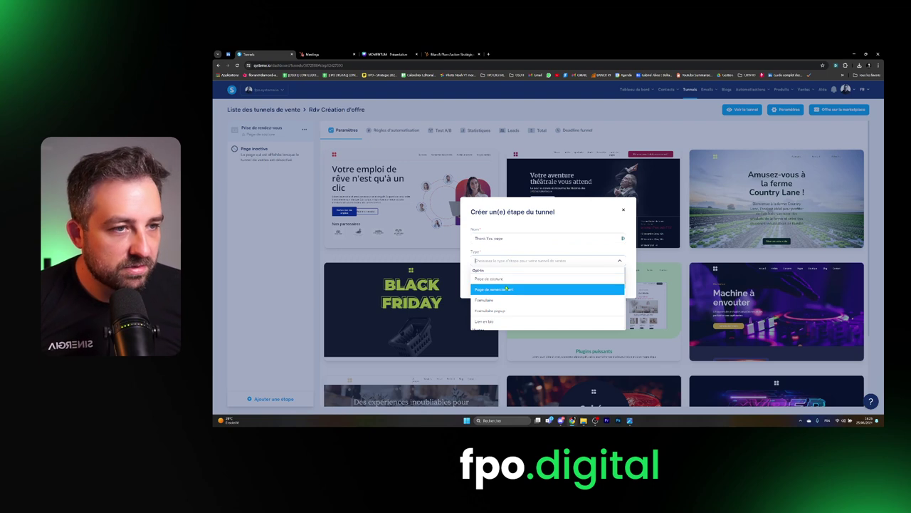
{"action": "left_click", "coordinate": [502, 289]}
{"action": "key", "text": "Return"}
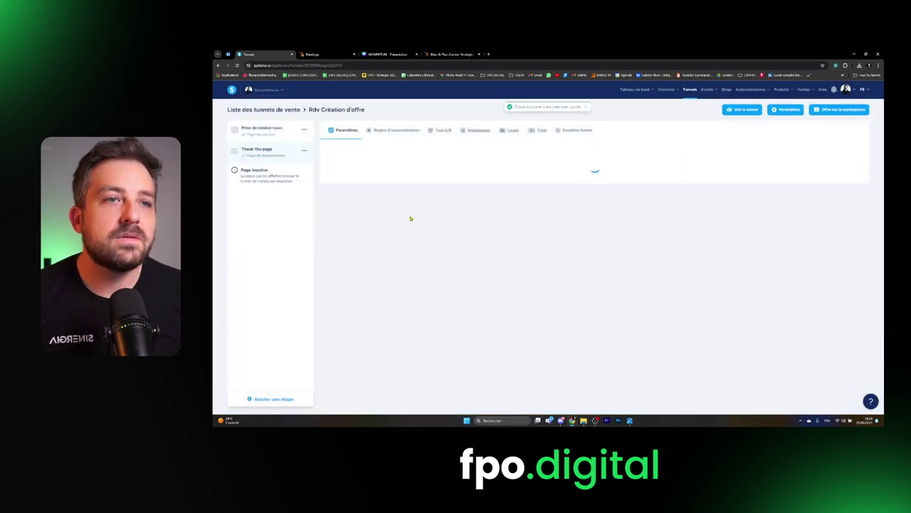
- Select the "Merci de vous être inscrit !" template for the Thank You page and enter "prise-de-rdv" as its URL path
{"action": "scroll", "coordinate": [627, 181], "scroll_direction": "down", "scroll_amount": 3}
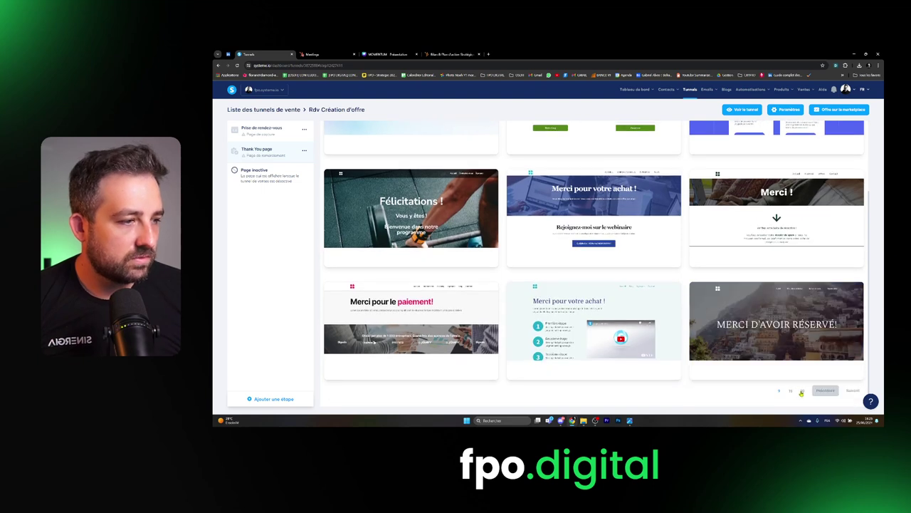
{"action": "left_click", "coordinate": [796, 391]}
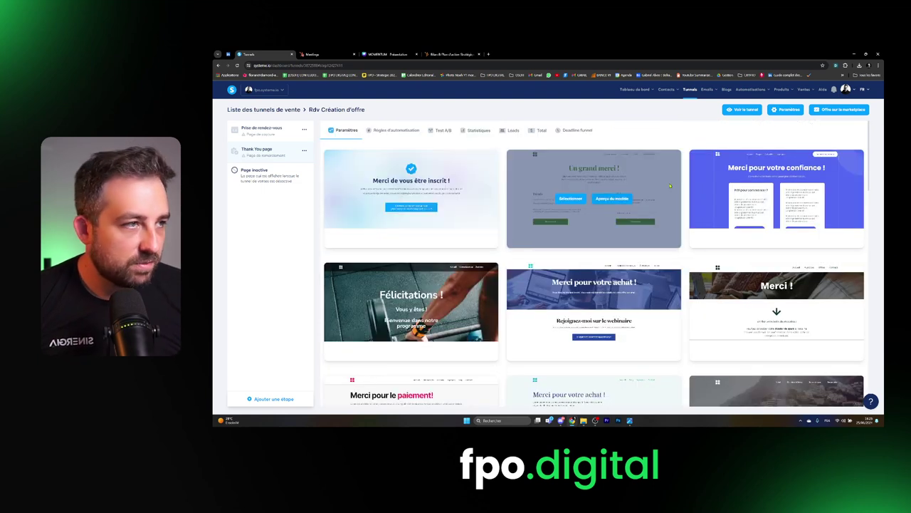
{"action": "scroll", "coordinate": [505, 188], "scroll_direction": "down", "scroll_amount": 2}
{"action": "scroll", "coordinate": [504, 188], "scroll_direction": "up", "scroll_amount": 2}
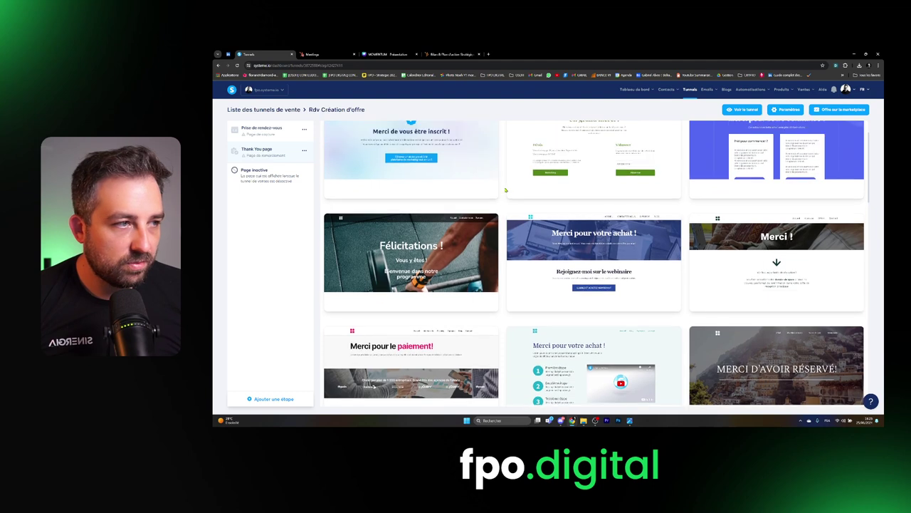
{"action": "left_click", "coordinate": [385, 199]}
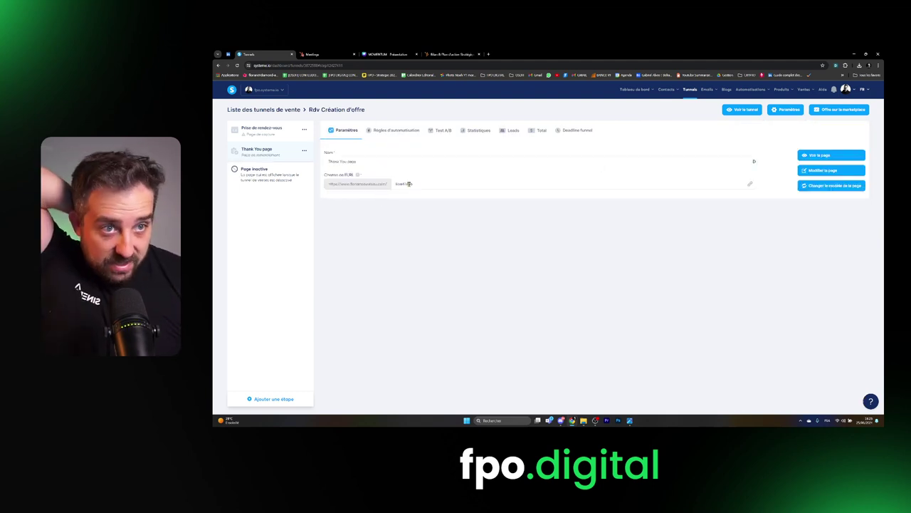
{"action": "left_click_drag", "start_coordinate": [415, 183], "coordinate": [392, 184]}
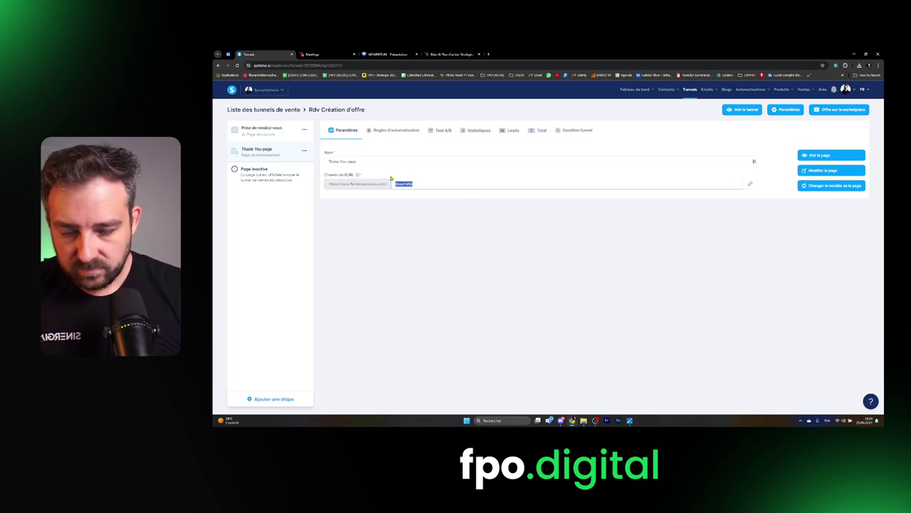
{"action": "type", "text": "prise-de-rdv"}
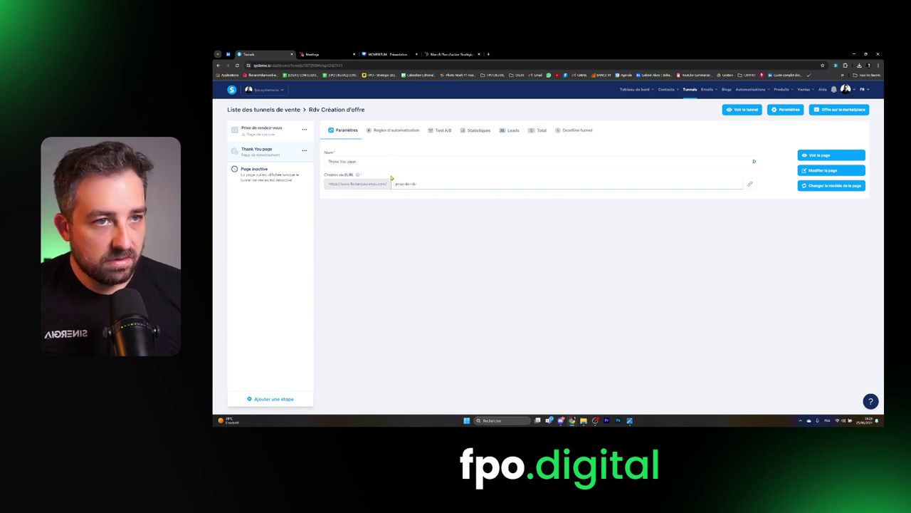
- Browse all pages of capture templates for the "Prise de rendez-vous" step and select one from the last page
{"action": "left_click", "coordinate": [284, 130]}
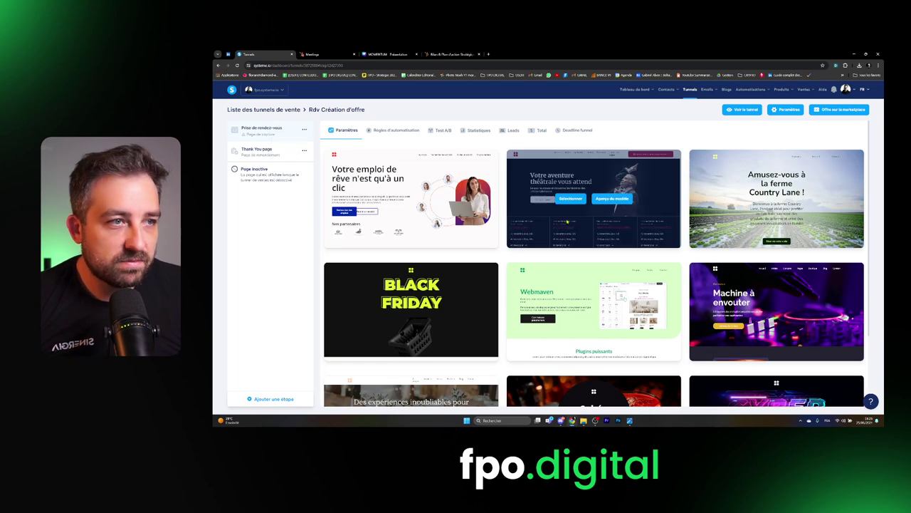
{"action": "scroll", "coordinate": [783, 342], "scroll_direction": "down", "scroll_amount": 3}
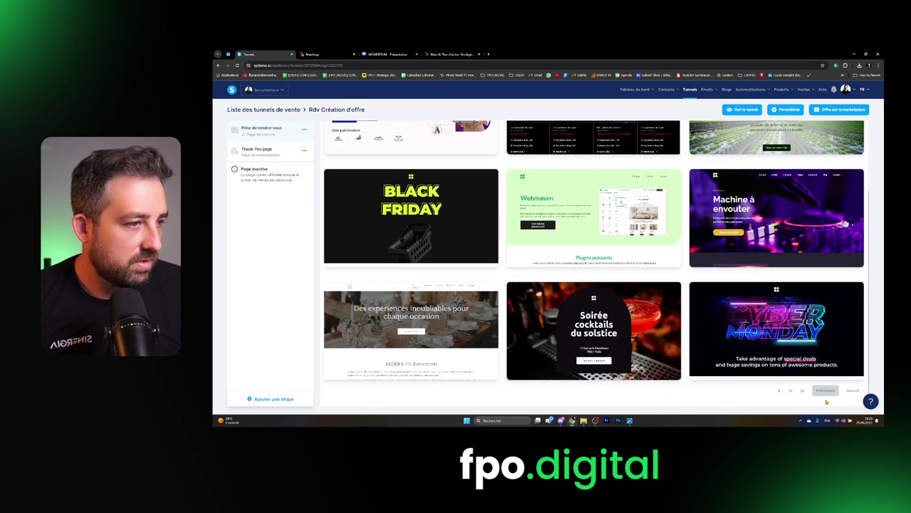
{"action": "left_click", "coordinate": [801, 391]}
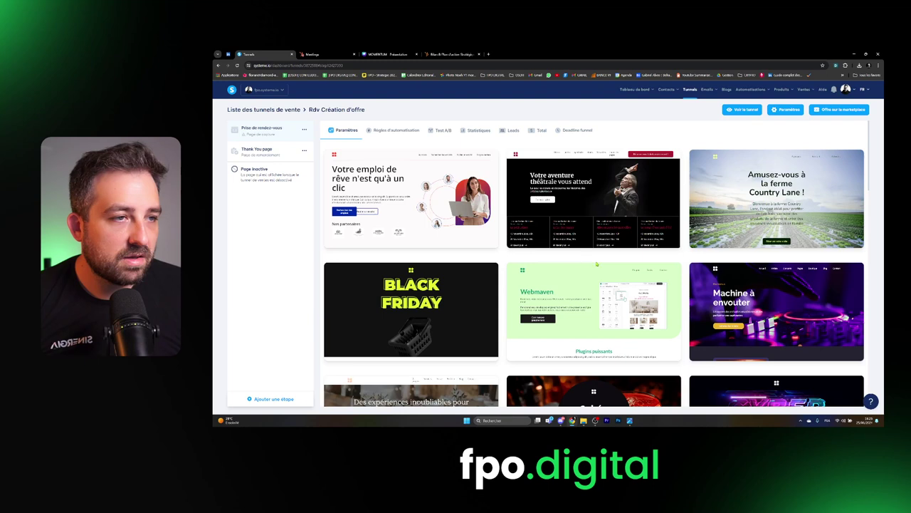
{"action": "scroll", "coordinate": [826, 361], "scroll_direction": "down", "scroll_amount": 3}
{"action": "scroll", "coordinate": [826, 361], "scroll_direction": "down", "scroll_amount": 10}
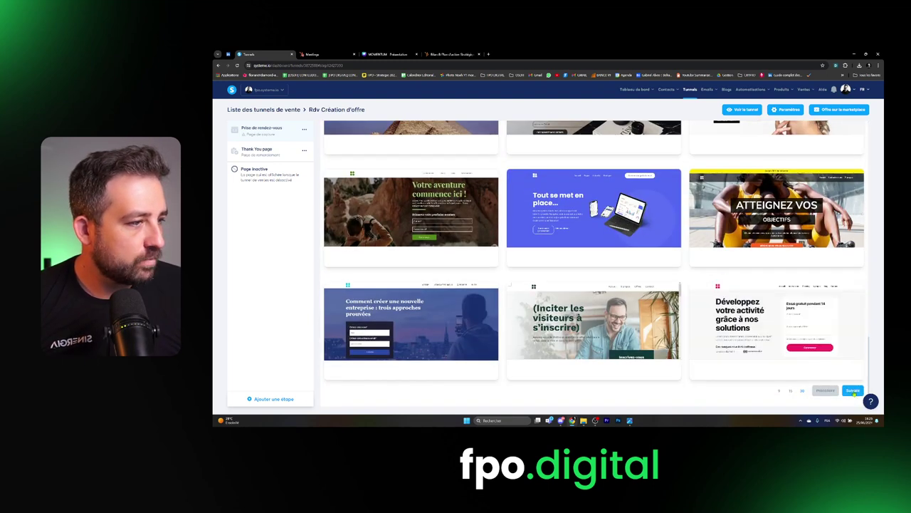
{"action": "left_click", "coordinate": [852, 399]}
{"action": "scroll", "coordinate": [586, 281], "scroll_direction": "down", "scroll_amount": 10}
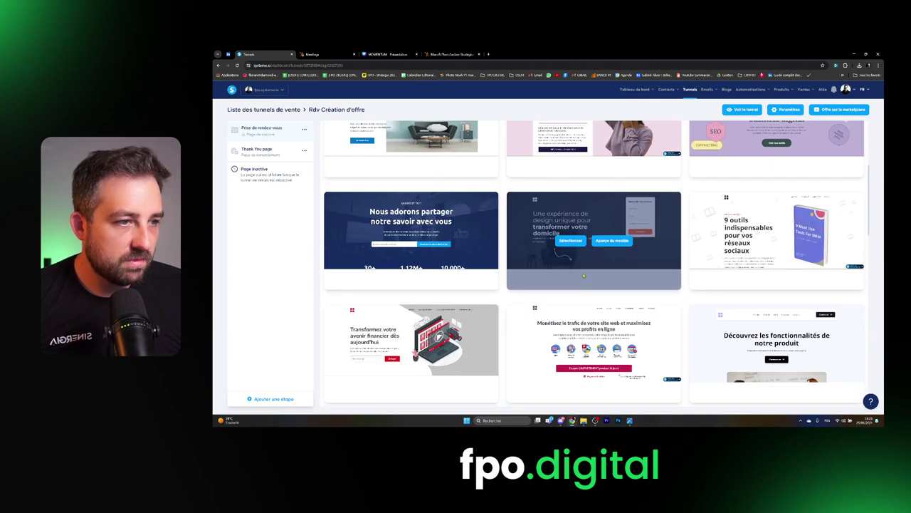
{"action": "scroll", "coordinate": [588, 277], "scroll_direction": "down", "scroll_amount": 10}
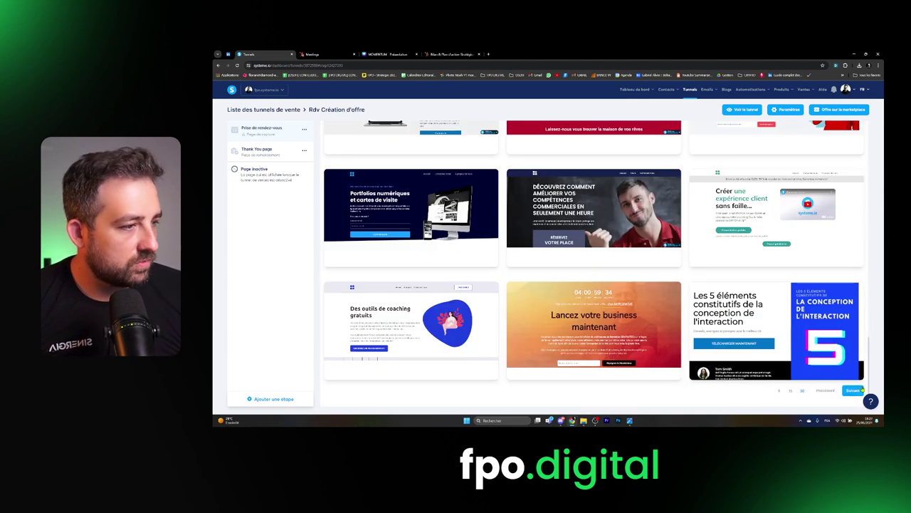
{"action": "left_click", "coordinate": [852, 390]}
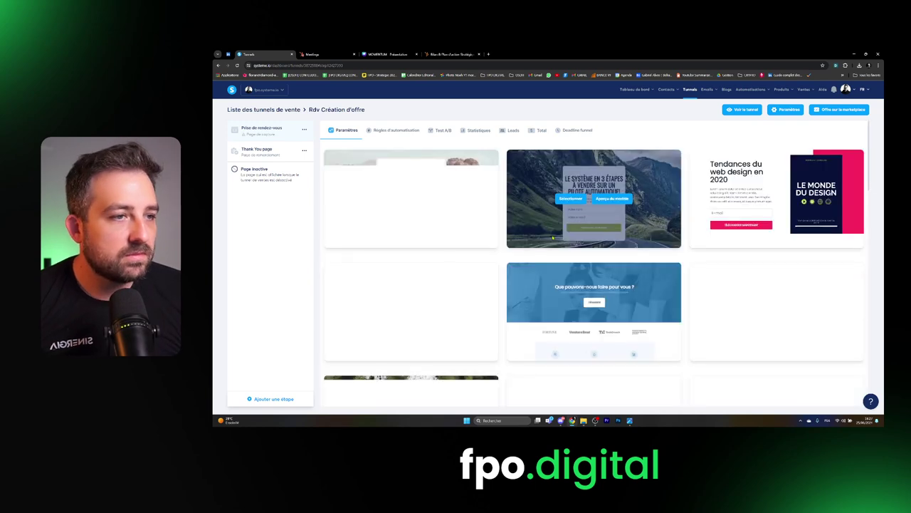
{"action": "scroll", "coordinate": [563, 256], "scroll_direction": "down", "scroll_amount": 5}
{"action": "scroll", "coordinate": [574, 274], "scroll_direction": "down", "scroll_amount": 6}
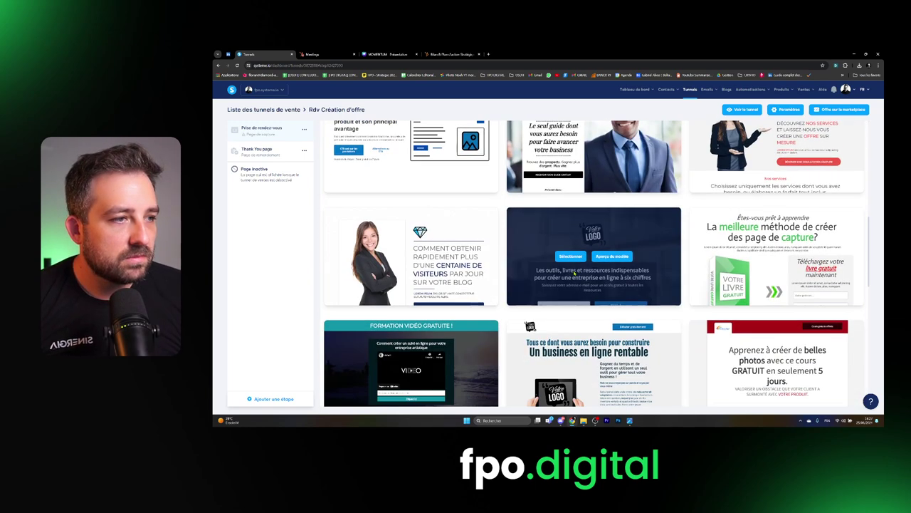
{"action": "scroll", "coordinate": [633, 319], "scroll_direction": "down", "scroll_amount": 5}
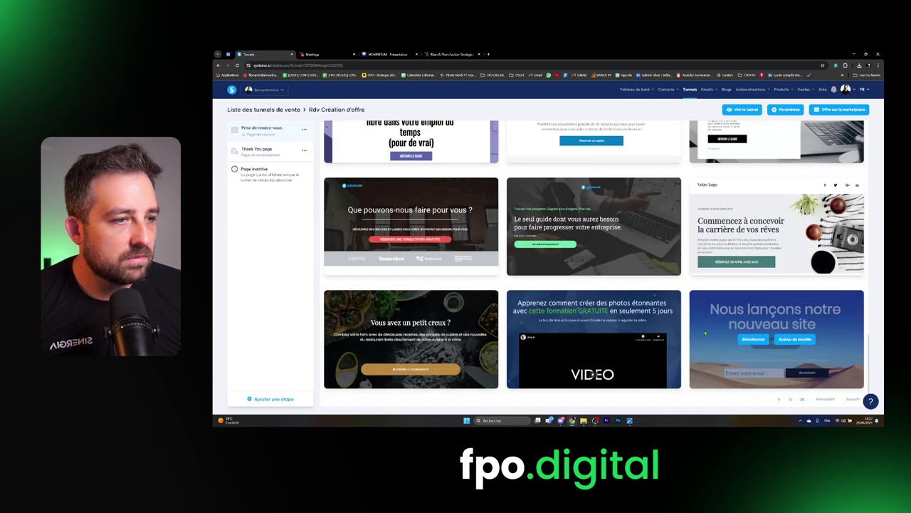
{"action": "left_click", "coordinate": [853, 391]}
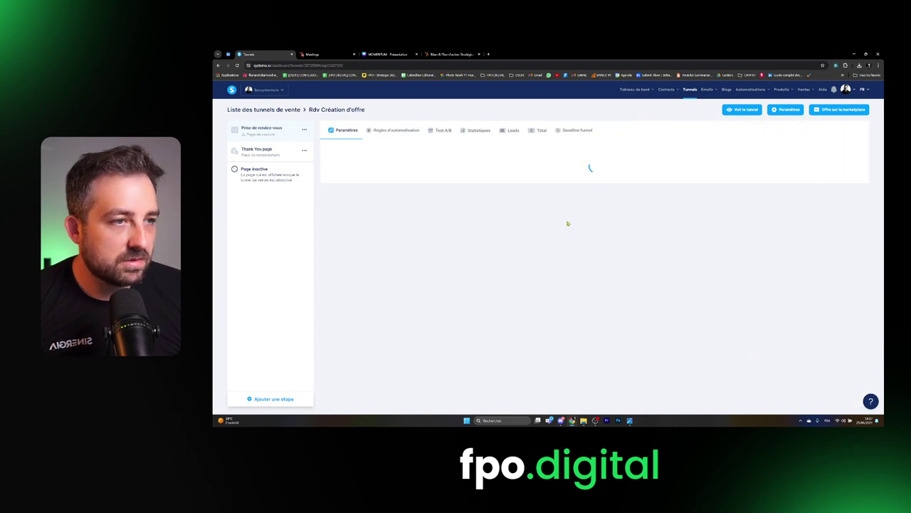
{"action": "scroll", "coordinate": [478, 252], "scroll_direction": "down", "scroll_amount": 2}
{"action": "left_click", "coordinate": [573, 267]}
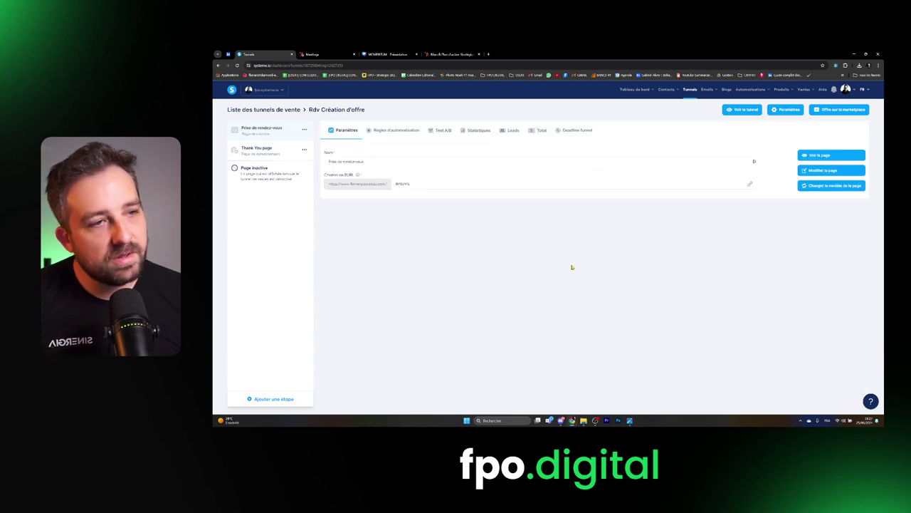
- Set the URL path of the "Prise de rendez-vous" page to "rdv"
{"action": "left_click_drag", "start_coordinate": [427, 184], "coordinate": [348, 180]}
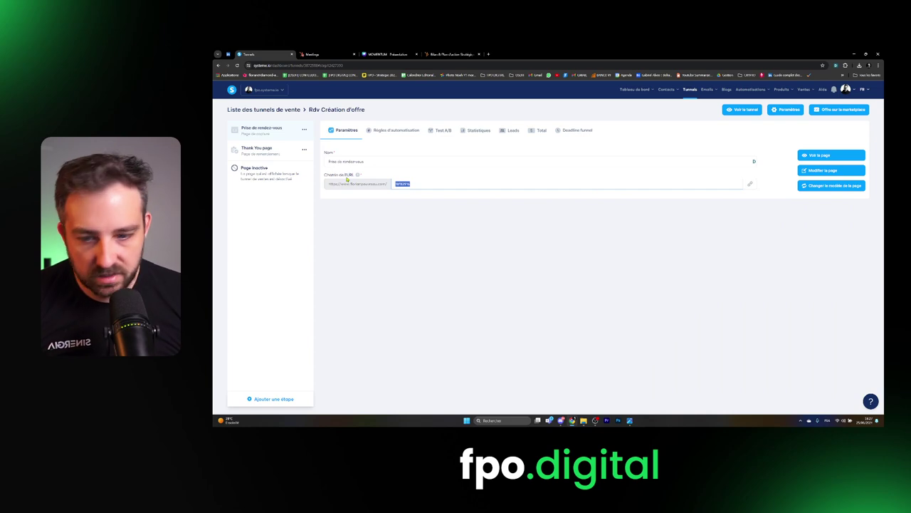
{"action": "type", "text": "rdv"}
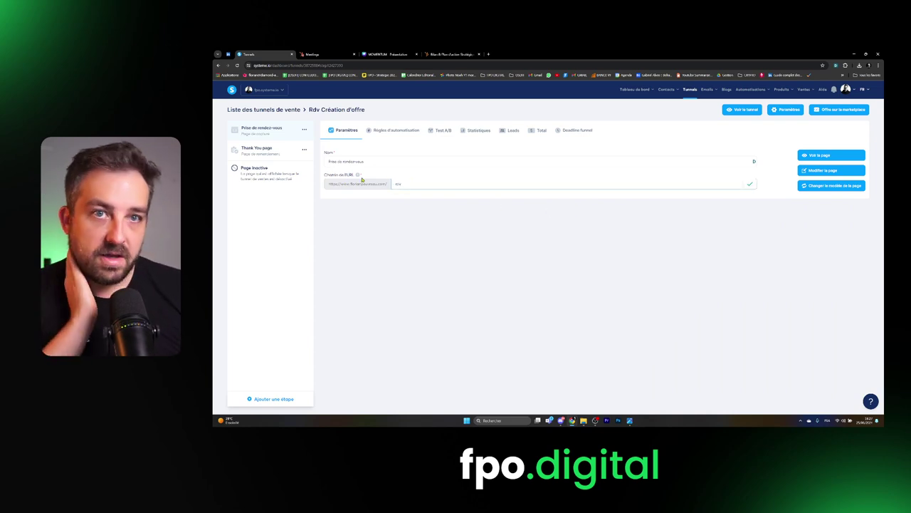
{"action": "left_click", "coordinate": [597, 160]}
- Open the Thank You page in the page editor and remove its background image
{"action": "left_click", "coordinate": [280, 158]}
{"action": "left_click", "coordinate": [826, 170]}
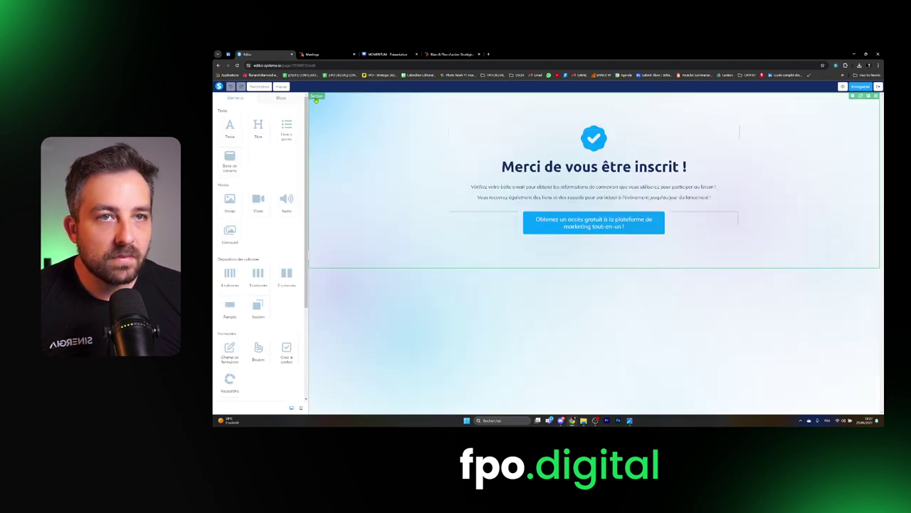
{"action": "left_click", "coordinate": [259, 86]}
{"action": "scroll", "coordinate": [244, 214], "scroll_direction": "down", "scroll_amount": 3}
{"action": "left_click", "coordinate": [285, 260]}
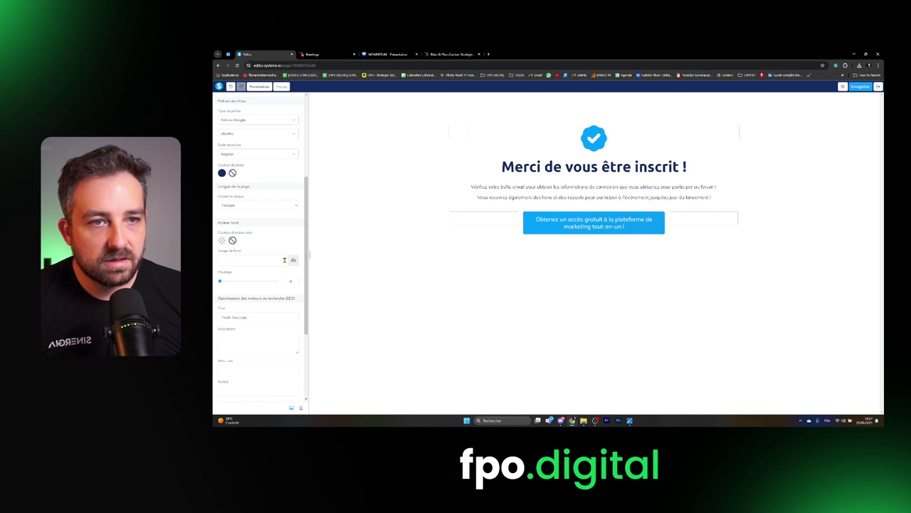
- Set the default body text colour in the Thank You page's settings to white
{"action": "left_click", "coordinate": [398, 166]}
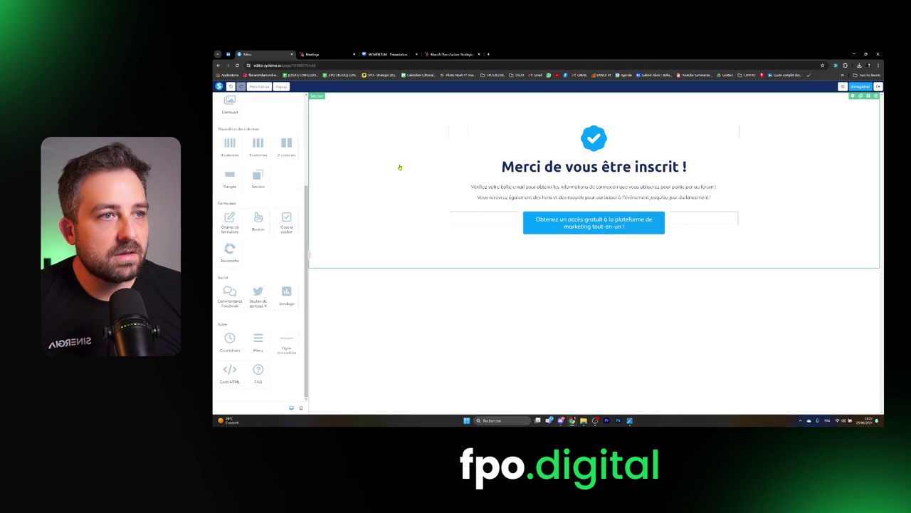
{"action": "left_click", "coordinate": [260, 86]}
{"action": "scroll", "coordinate": [228, 178], "scroll_direction": "up", "scroll_amount": 5}
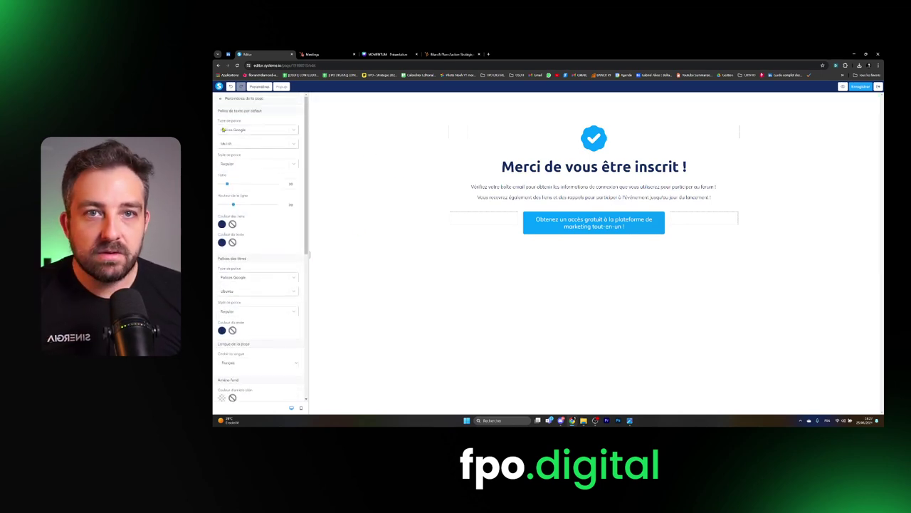
{"action": "scroll", "coordinate": [249, 249], "scroll_direction": "down", "scroll_amount": 3}
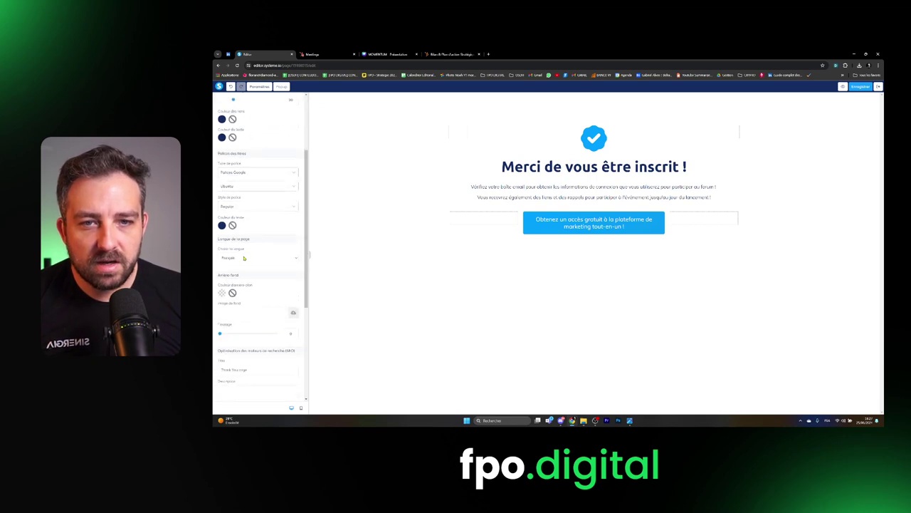
{"action": "left_click", "coordinate": [223, 138]}
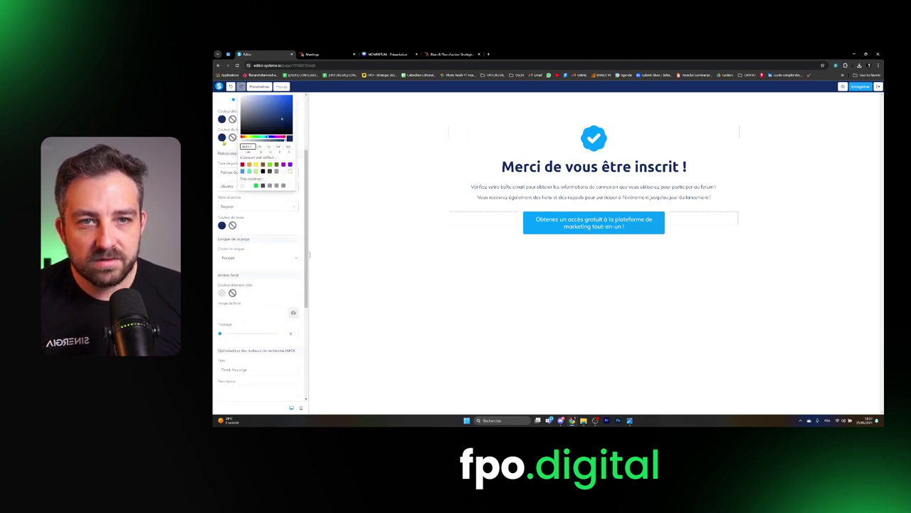
{"action": "left_click", "coordinate": [249, 186]}
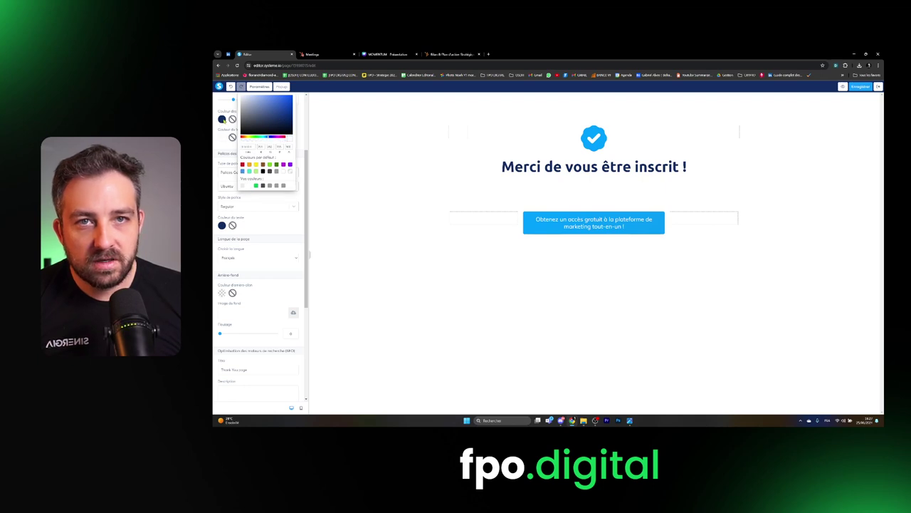
- Set the default body text colour in the Thank You page's settings to the saved green
{"action": "left_click", "coordinate": [255, 186]}
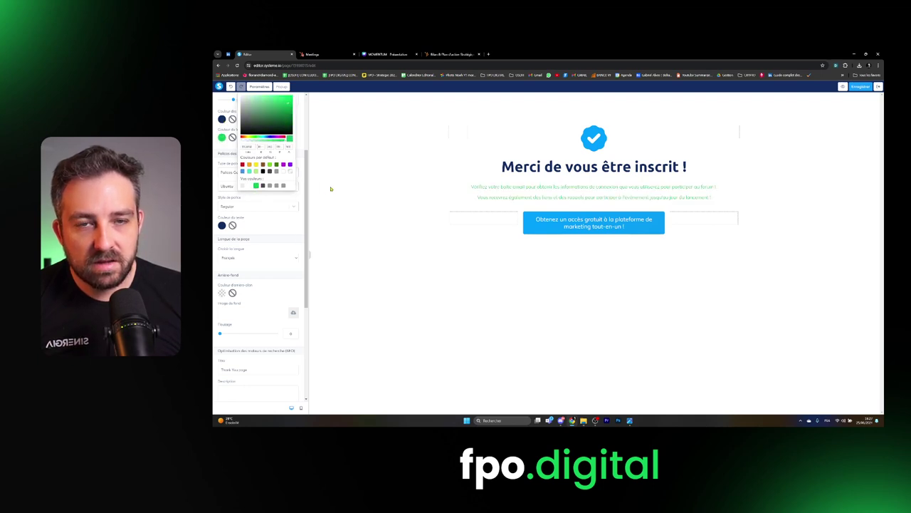
{"action": "left_click", "coordinate": [357, 220]}
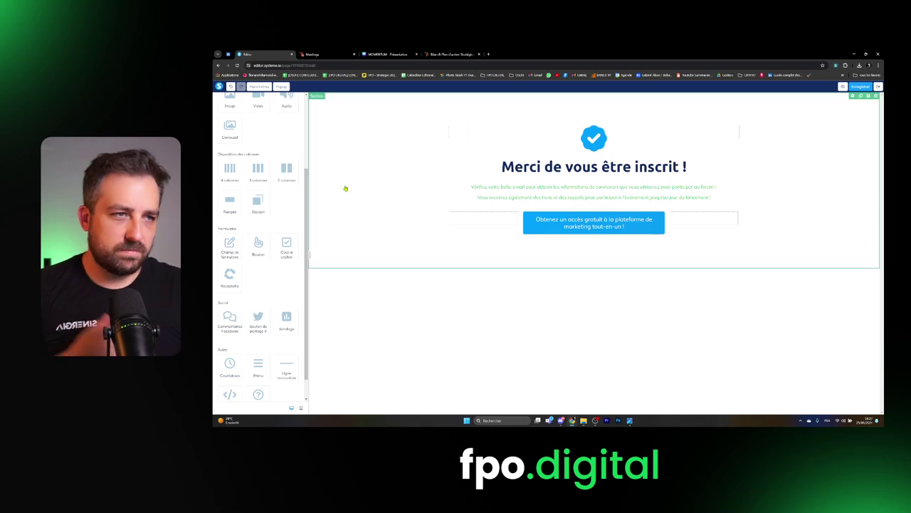
{"action": "left_click", "coordinate": [345, 188]}
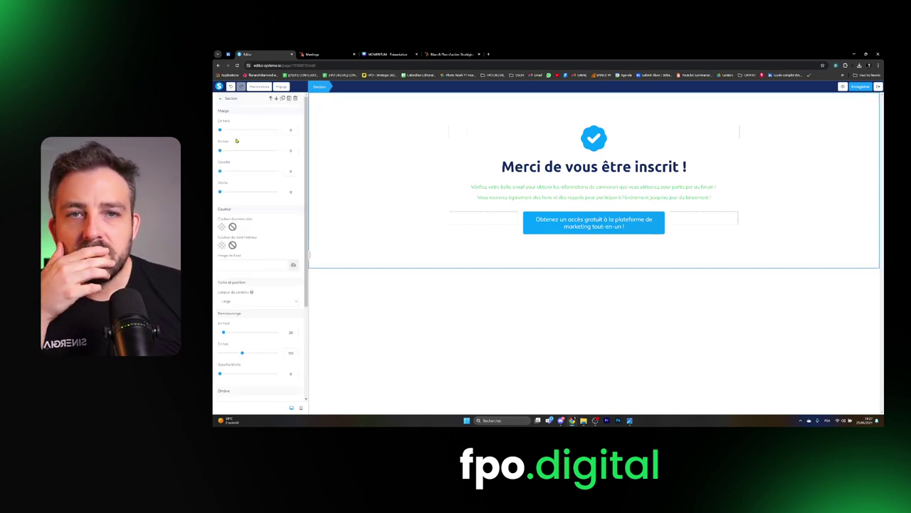
- Set the Thank You page's default text font to the Google font Poppins in the page settings
{"action": "left_click", "coordinate": [259, 86]}
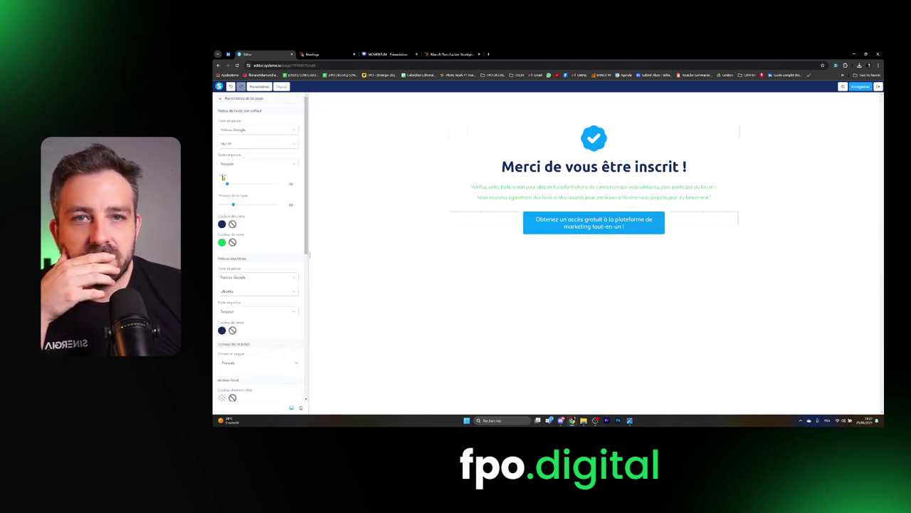
{"action": "left_click", "coordinate": [242, 129]}
{"action": "left_click", "coordinate": [256, 143]}
{"action": "left_click", "coordinate": [256, 143]}
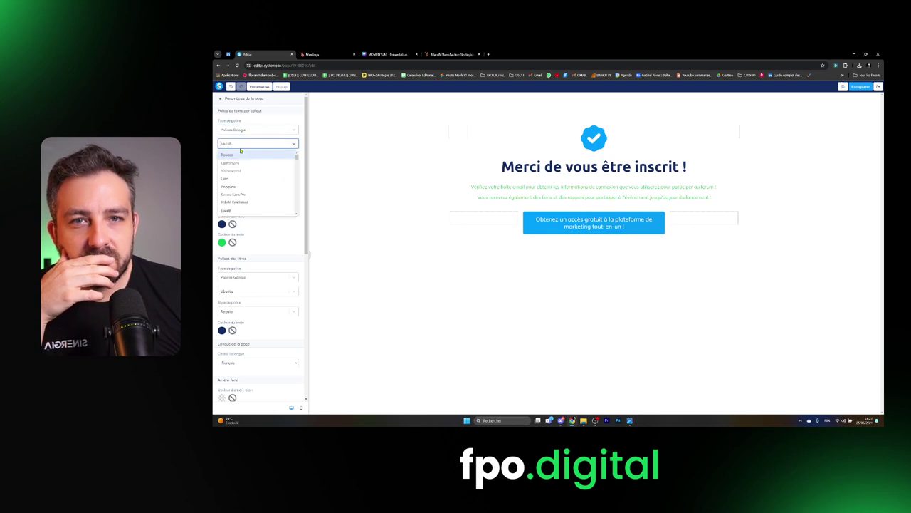
{"action": "left_click", "coordinate": [232, 187]}
- Open the Google font choices for the Thank You page's headings
{"action": "scroll", "coordinate": [255, 207], "scroll_direction": "down", "scroll_amount": 2}
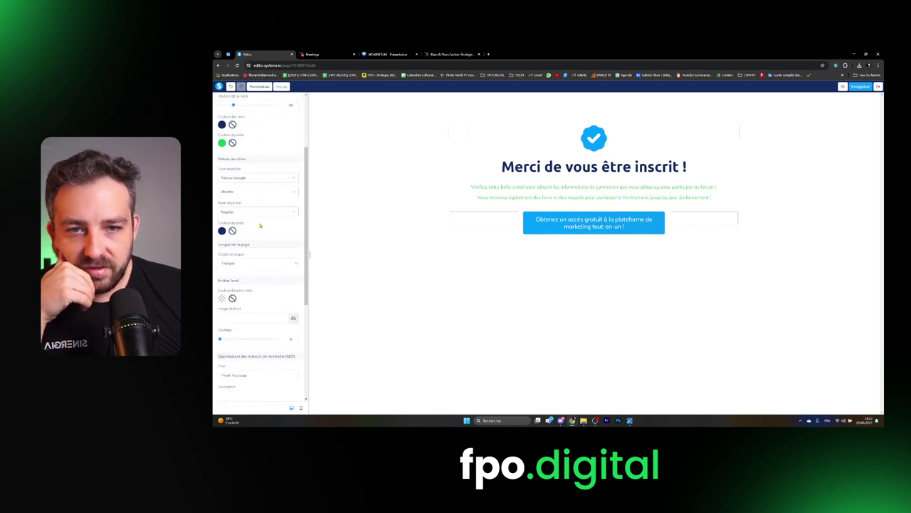
{"action": "left_click", "coordinate": [256, 187]}
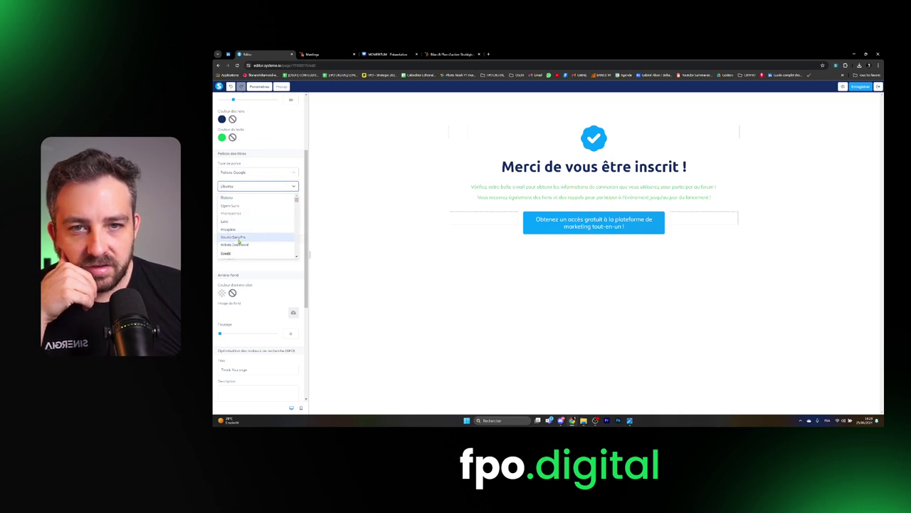